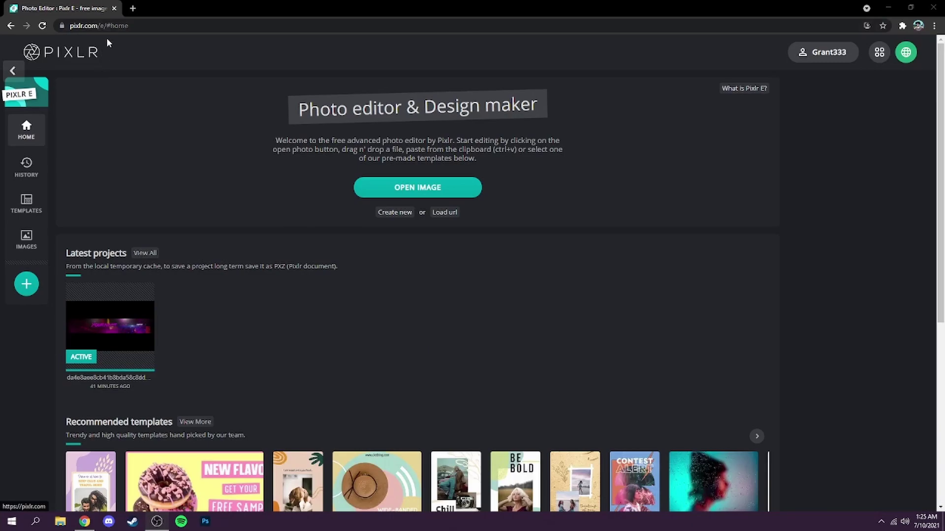
# Create a new blank image 2560 px wide and 1440 px high
pyautogui.click(386, 214)
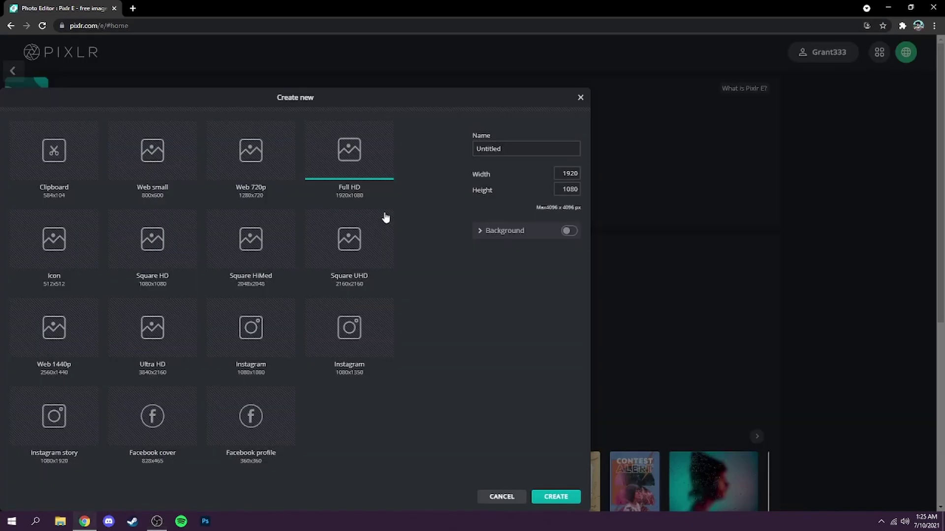
pyautogui.click(566, 173)
pyautogui.press('BackSpace')
pyautogui.write('2560')
pyautogui.click(568, 189)
pyautogui.write('1440')
pyautogui.click(551, 498)
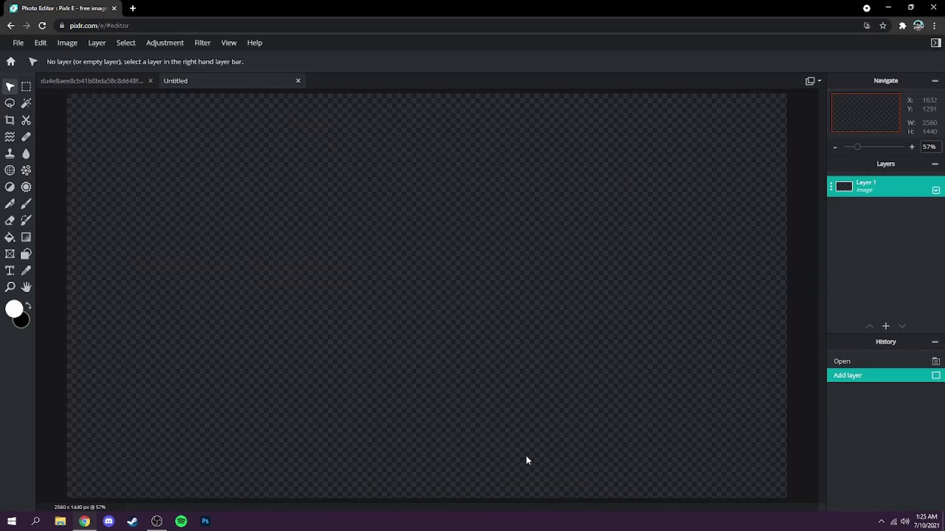
# Add the channel banner size template image (da4e8aee8cb41b8bda58c8dd48f65c62) from the GFX folder as a layer
pyautogui.click(96, 44)
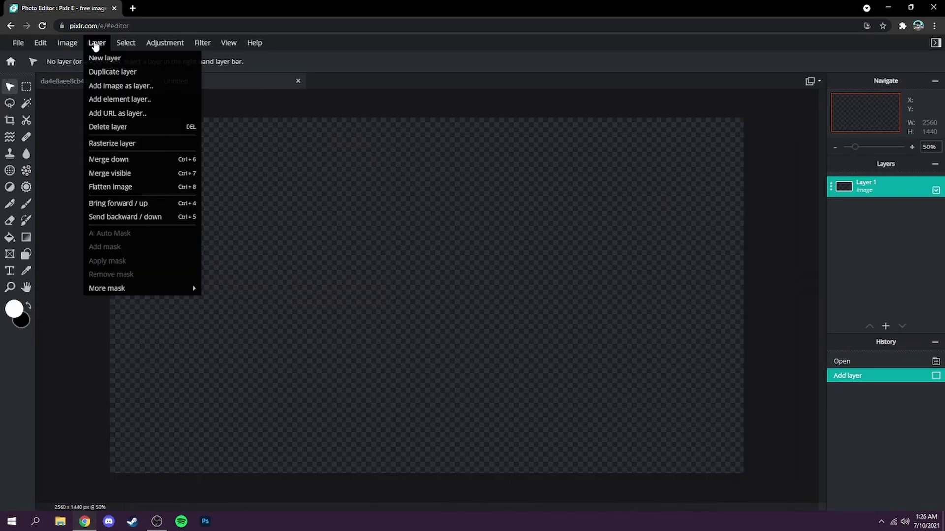
pyautogui.click(118, 86)
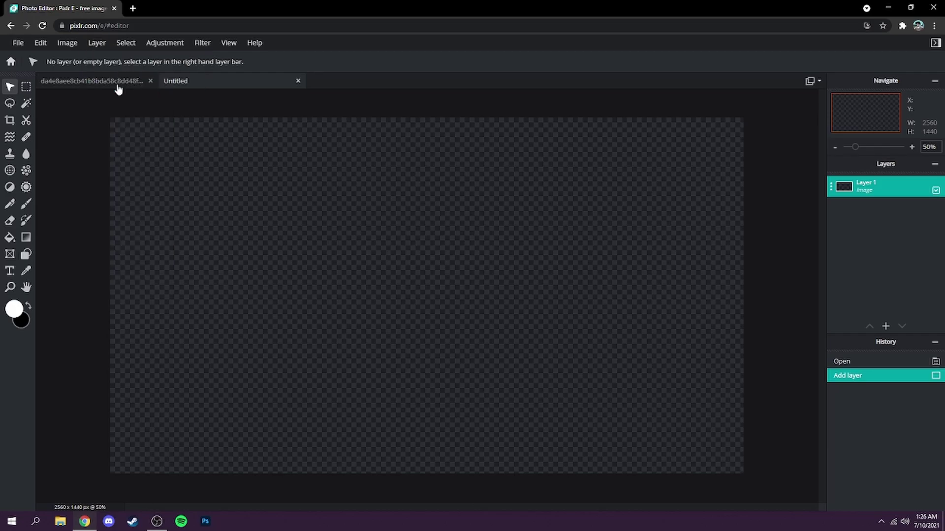
pyautogui.click(439, 91)
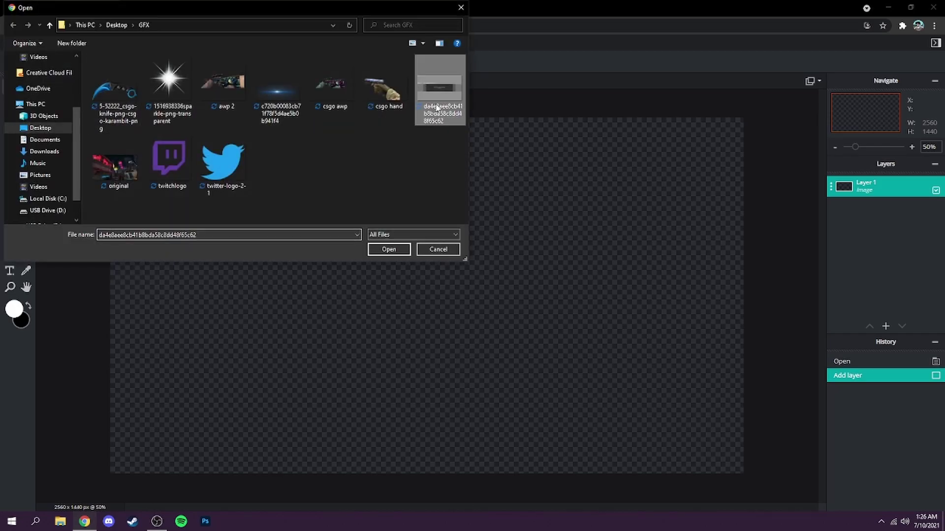
pyautogui.click(389, 250)
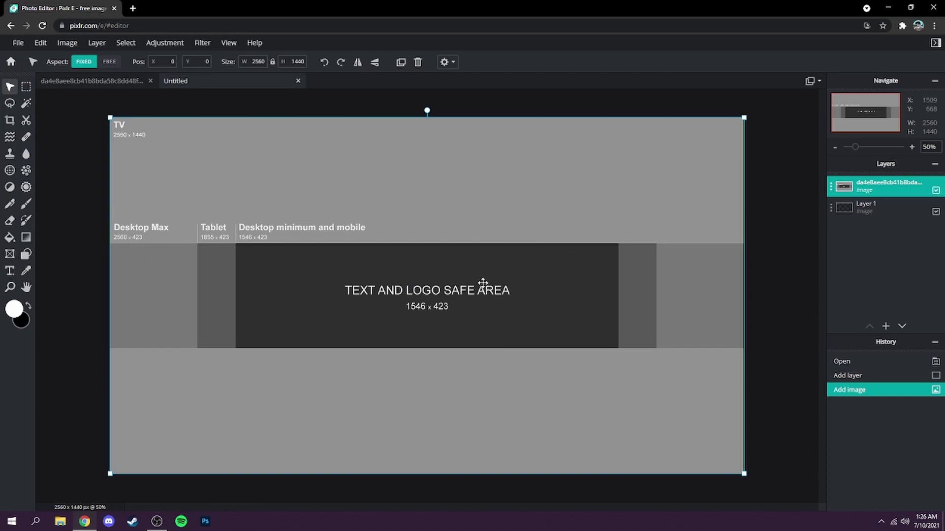
# Lock the banner template layer's position and delete the empty Layer 1
pyautogui.click(845, 188)
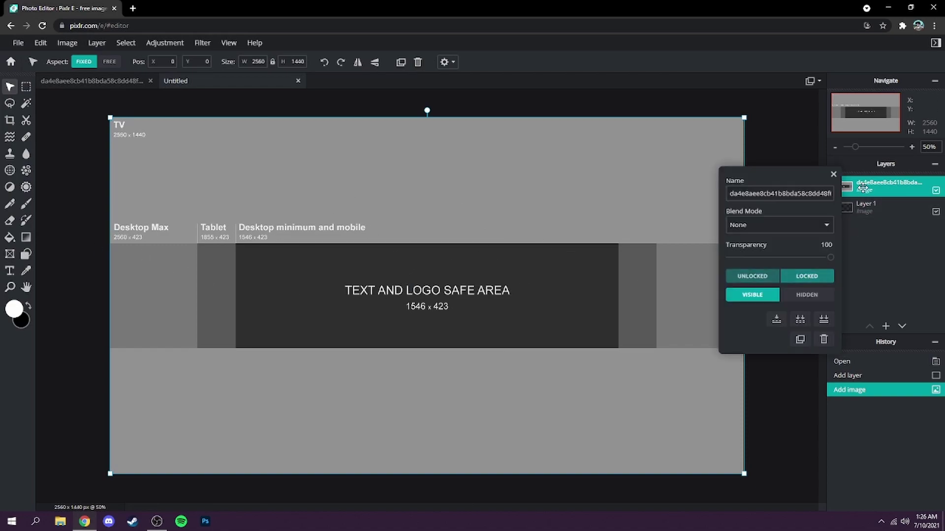
pyautogui.click(807, 276)
pyautogui.click(882, 212)
pyautogui.press('Delete')
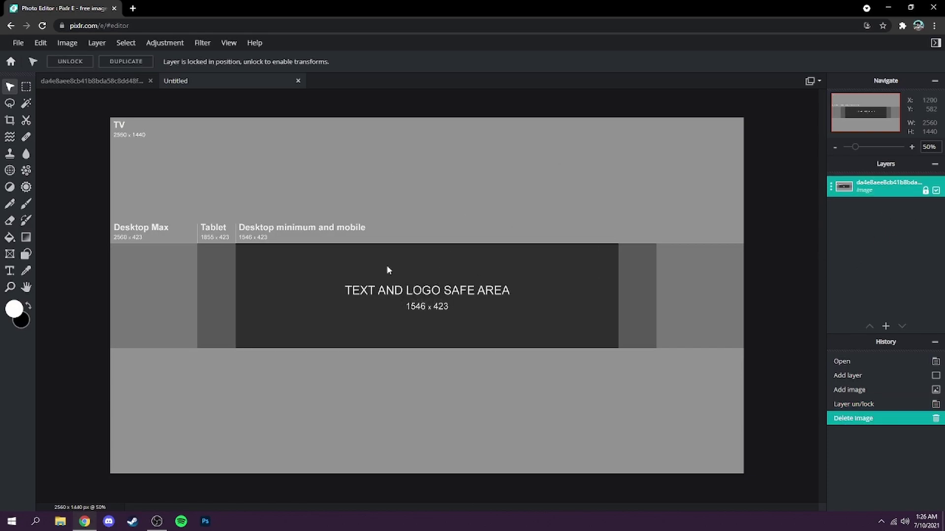
# Draw a black (#000000) rectangle across the full canvas width, covering everything above the template's middle band
pyautogui.click(27, 254)
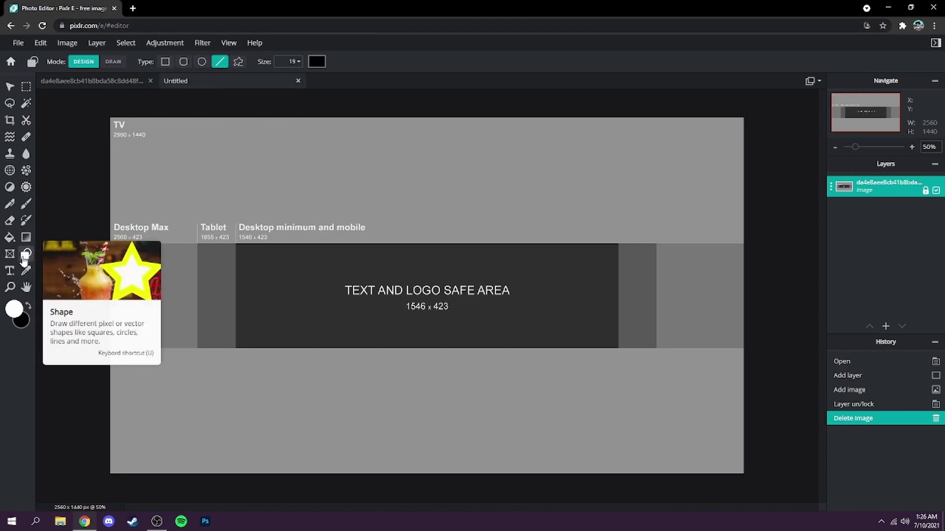
pyautogui.click(165, 63)
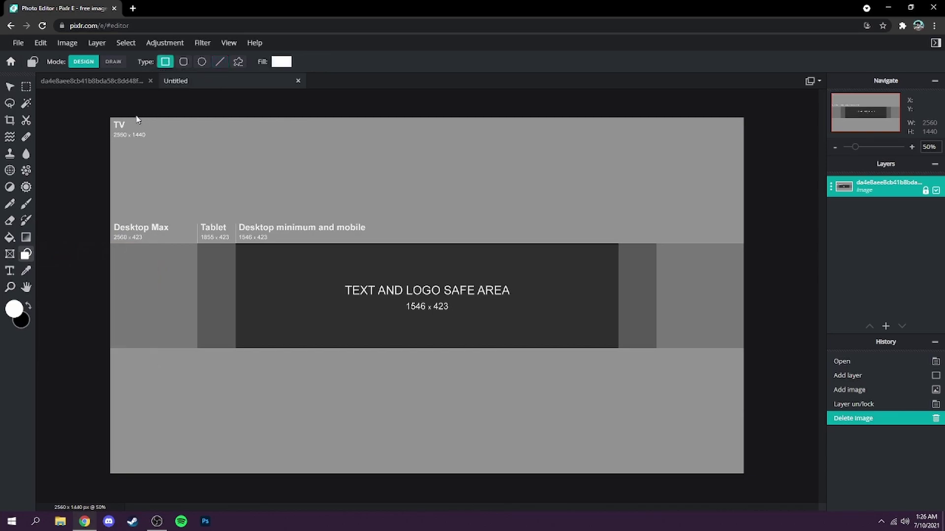
pyautogui.click(279, 69)
pyautogui.moveTo(259, 118); pyautogui.dragTo(384, 196)
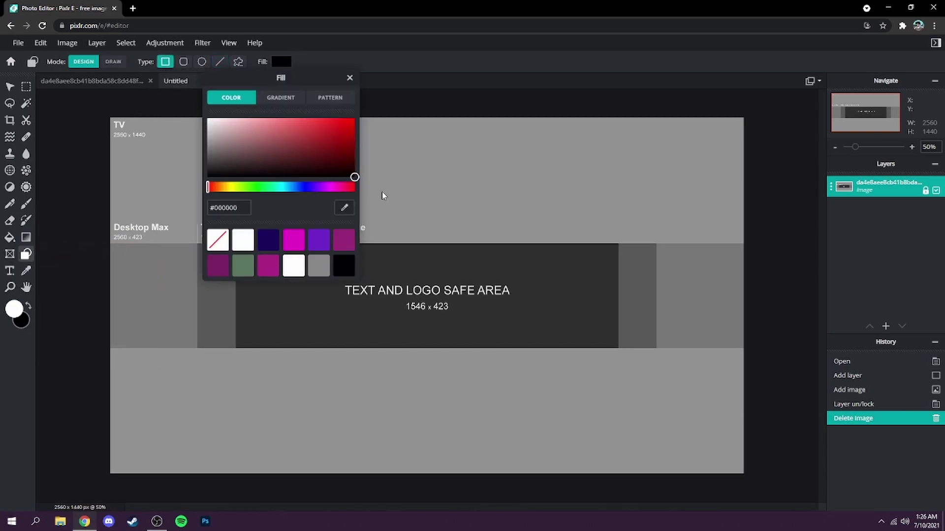
pyautogui.click(349, 77)
pyautogui.moveTo(84, 106); pyautogui.dragTo(802, 243)
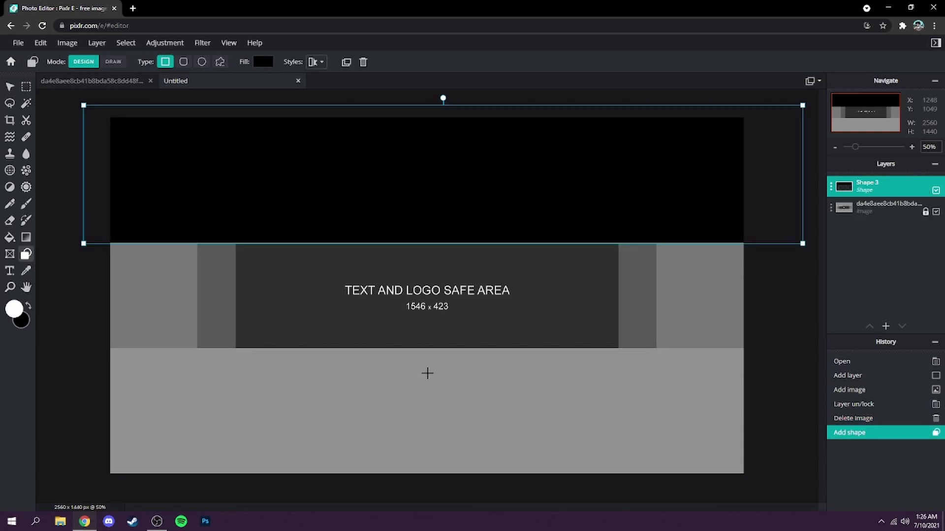
# Draw a second black rectangle covering everything below the template's middle band and check the upper rectangle's placement
pyautogui.scroll(-3, 563, 379)
pyautogui.scroll(4, 674, 438)
pyautogui.scroll(-2, 674, 449)
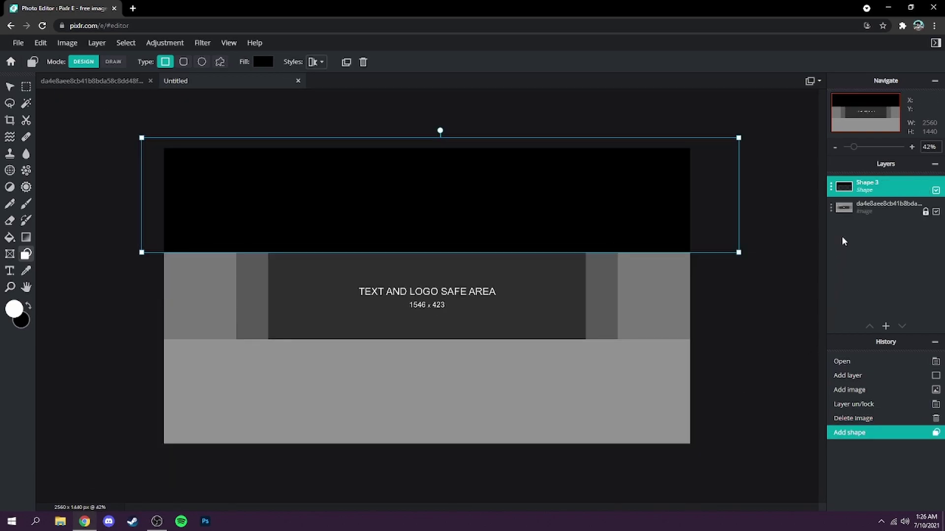
pyautogui.click(709, 459)
pyautogui.moveTo(709, 460); pyautogui.dragTo(131, 338)
pyautogui.click(713, 257)
pyautogui.click(602, 214)
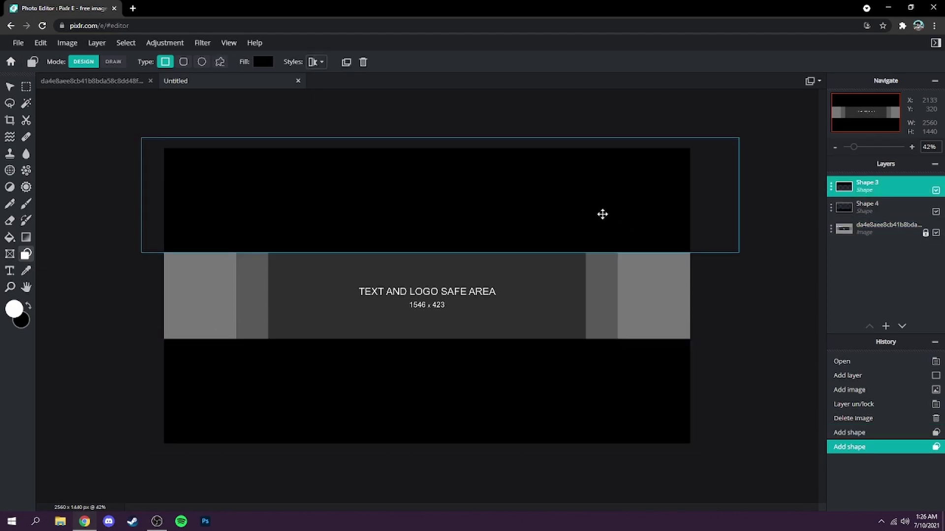
pyautogui.click(602, 214)
pyautogui.click(780, 211)
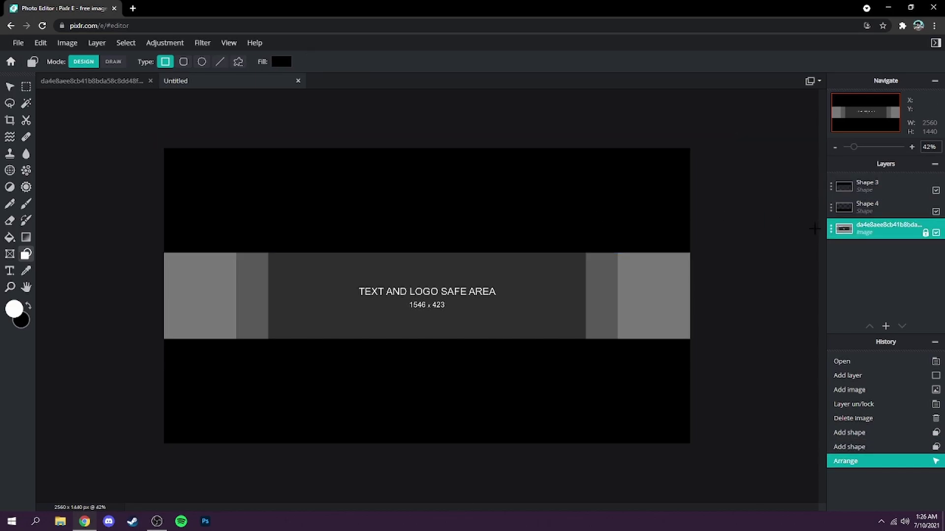
# Merge the upper black rectangle down into the lower one and lock the merged layer's position
pyautogui.doubleClick(894, 191)
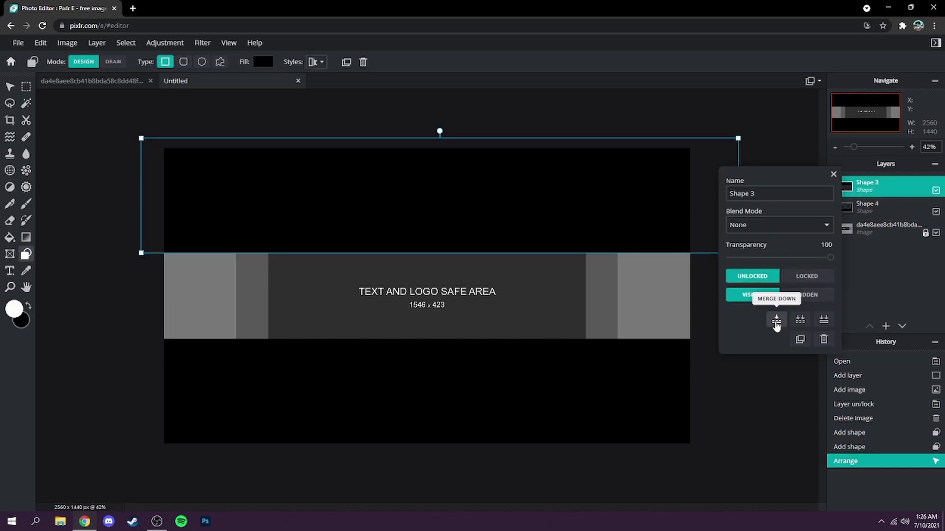
pyautogui.click(776, 321)
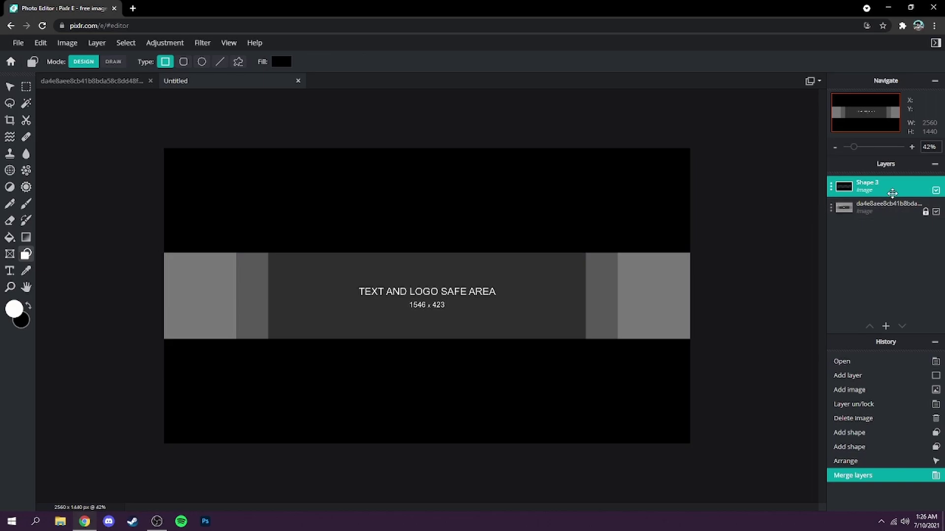
pyautogui.doubleClick(892, 192)
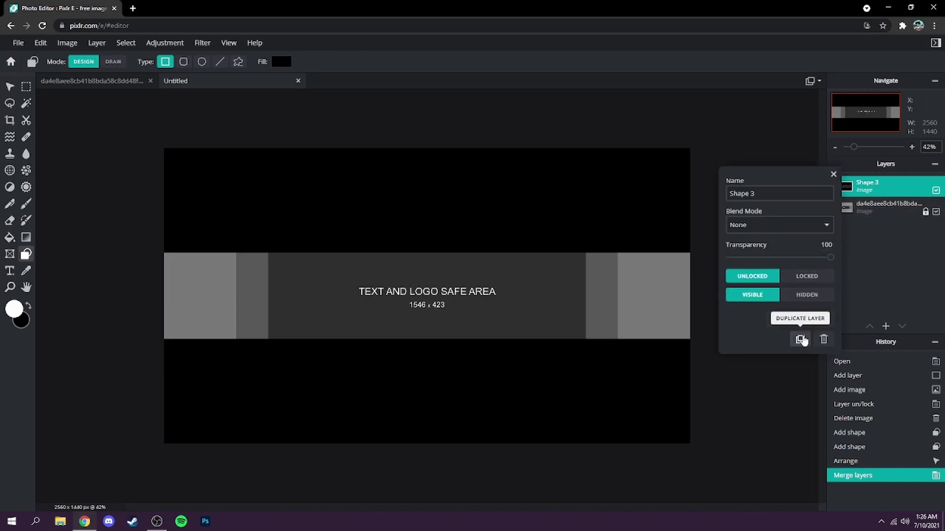
pyautogui.click(802, 274)
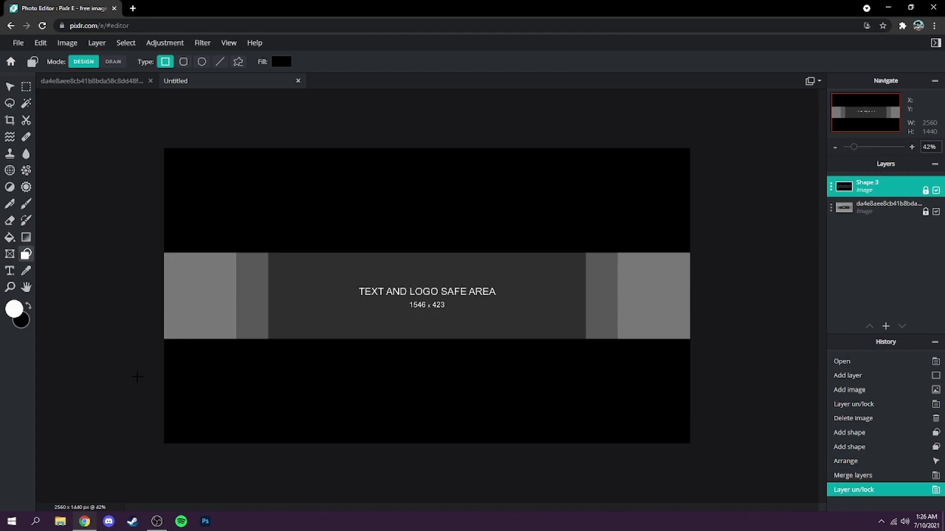
# Change the fill colour of the rectangle shape tool to white
pyautogui.scroll(1, 138, 378)
pyautogui.click(281, 62)
pyautogui.moveTo(230, 159); pyautogui.dragTo(207, 119)
pyautogui.click(350, 78)
pyautogui.scroll(-2, 313, 262)
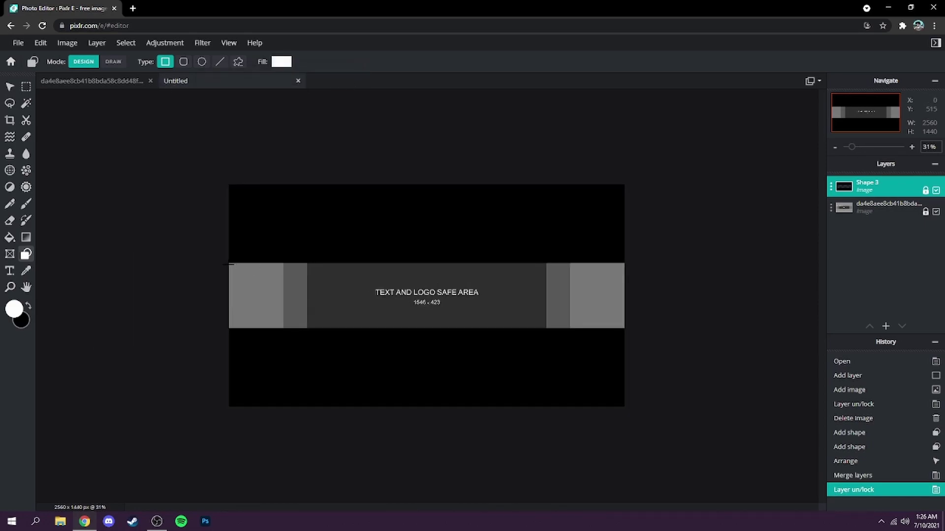
# Add an empty layer and move it directly beneath the locked black bars layer
pyautogui.scroll(2, 172, 256)
pyautogui.click(885, 326)
pyautogui.click(917, 318)
pyautogui.moveTo(853, 186); pyautogui.dragTo(853, 205)
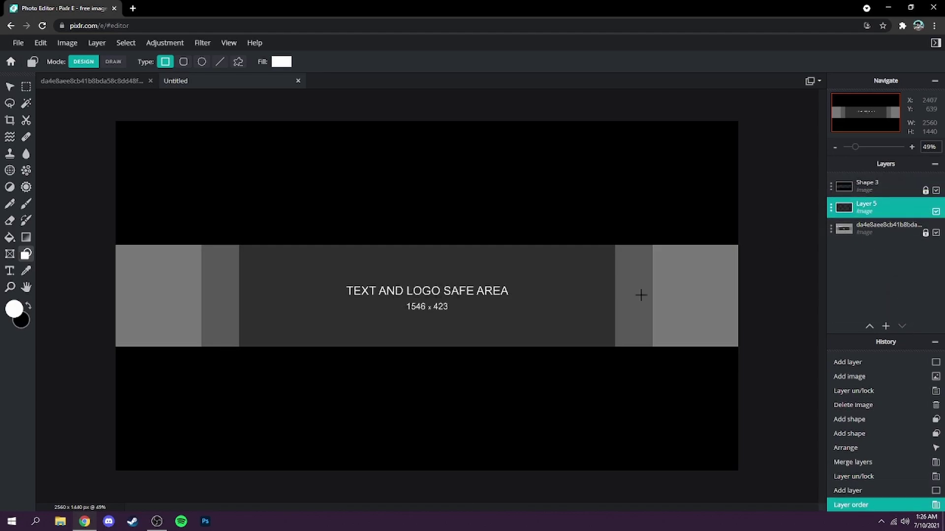
# Draw a white rectangle over the whole middle band between the black bars
pyautogui.scroll(-1, 679, 282)
pyautogui.moveTo(157, 227); pyautogui.dragTo(746, 351)
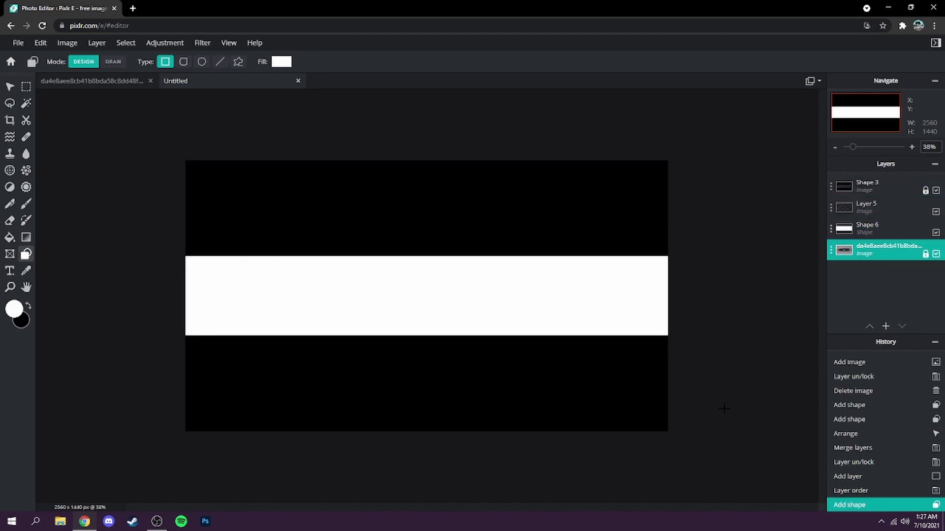
pyautogui.scroll(2, 339, 429)
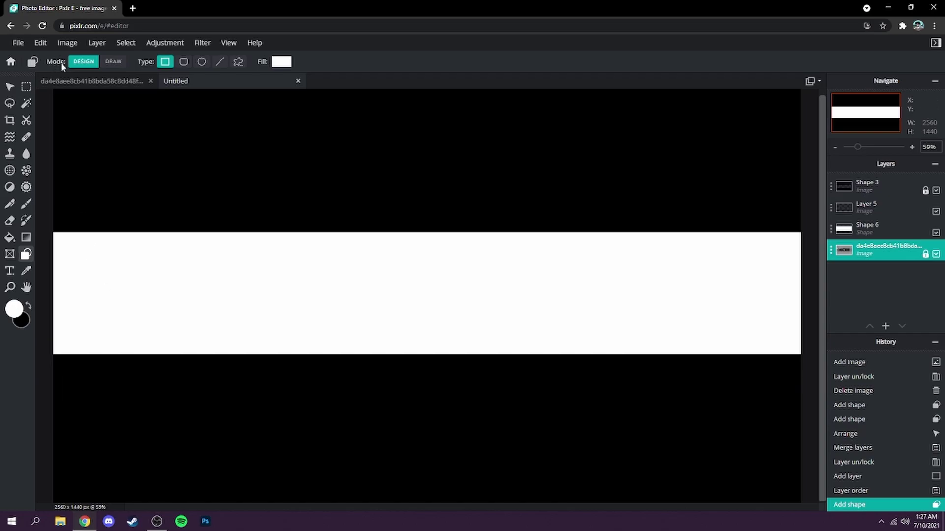
# Add the image awp 2 as a layer and move it above the white rectangle layer
pyautogui.click(97, 43)
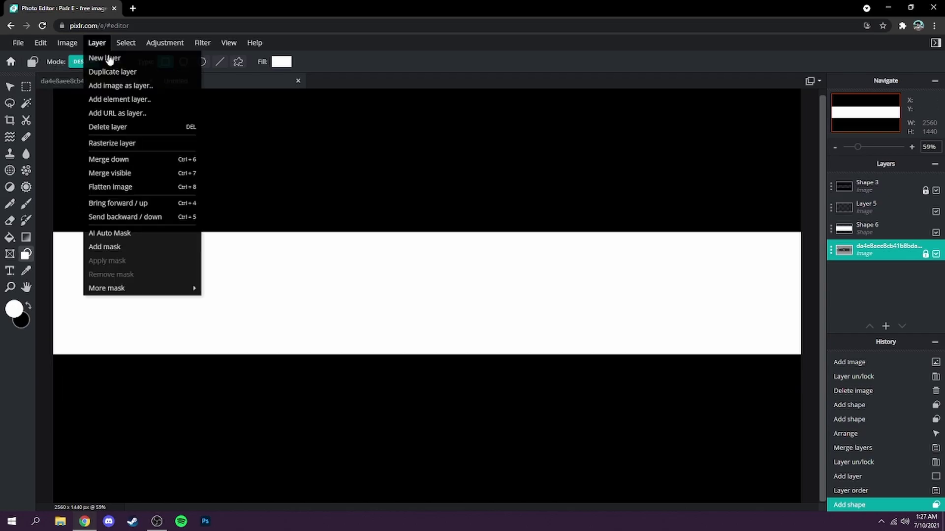
pyautogui.click(120, 86)
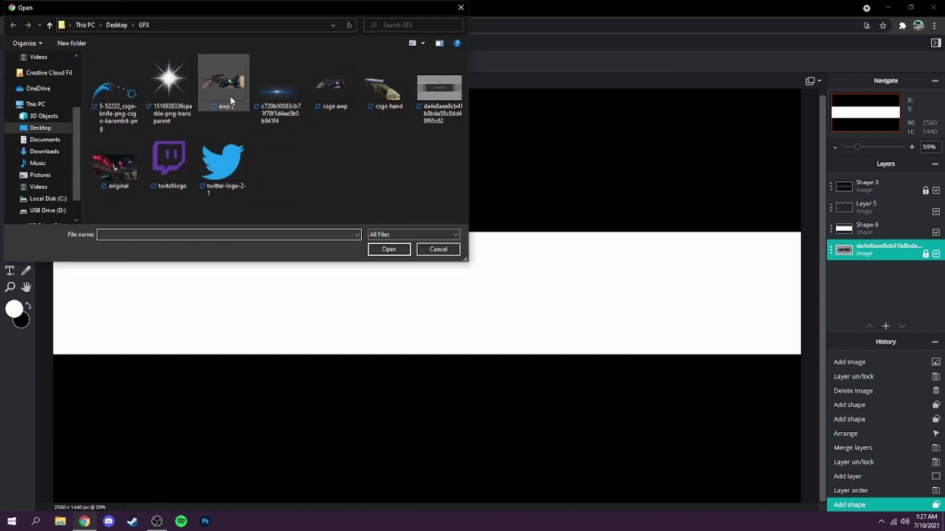
pyautogui.click(223, 86)
pyautogui.click(394, 250)
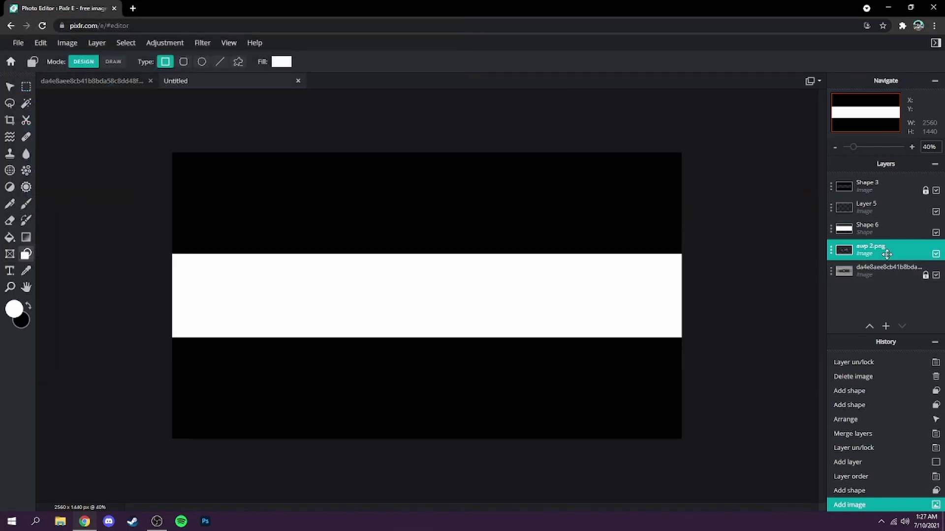
pyautogui.moveTo(884, 254); pyautogui.dragTo(878, 228)
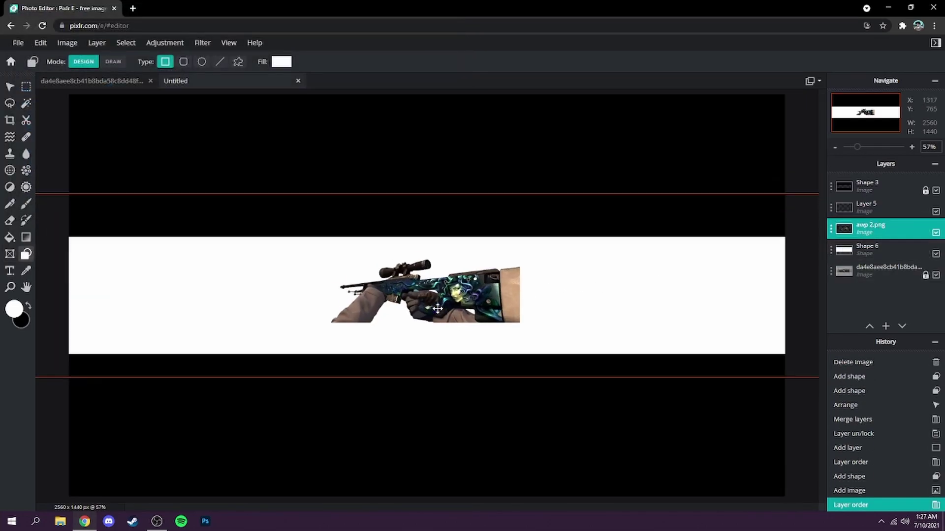
# Lock the position of the white rectangle layer, Shape 6
pyautogui.scroll(1, 437, 309)
pyautogui.click(883, 250)
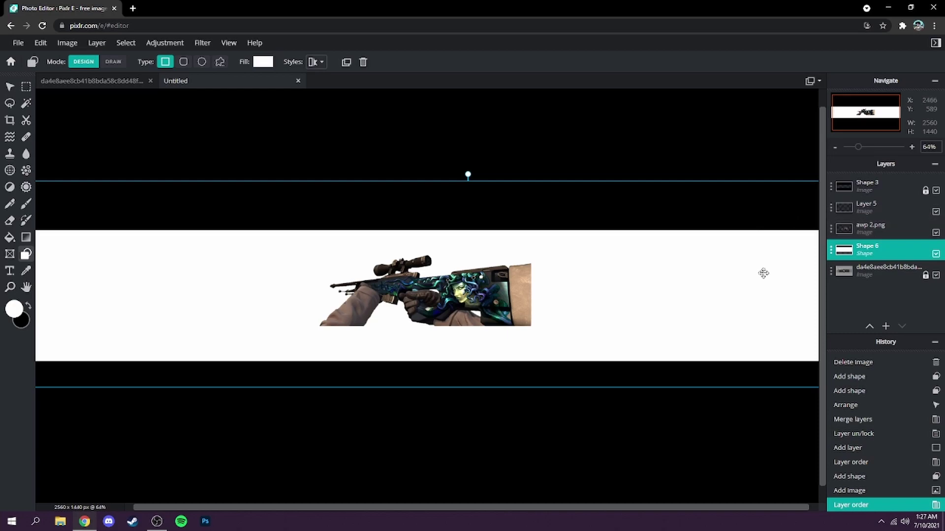
pyautogui.click(898, 250)
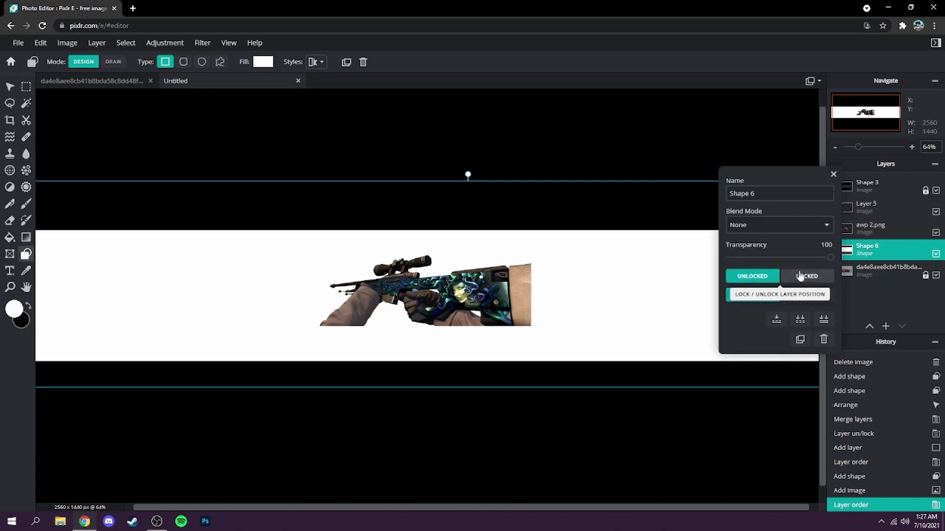
pyautogui.click(801, 277)
# Enlarge the awp 2 rifle image to about 1141 × 925 px and move it into the right half of the white band
pyautogui.click(10, 87)
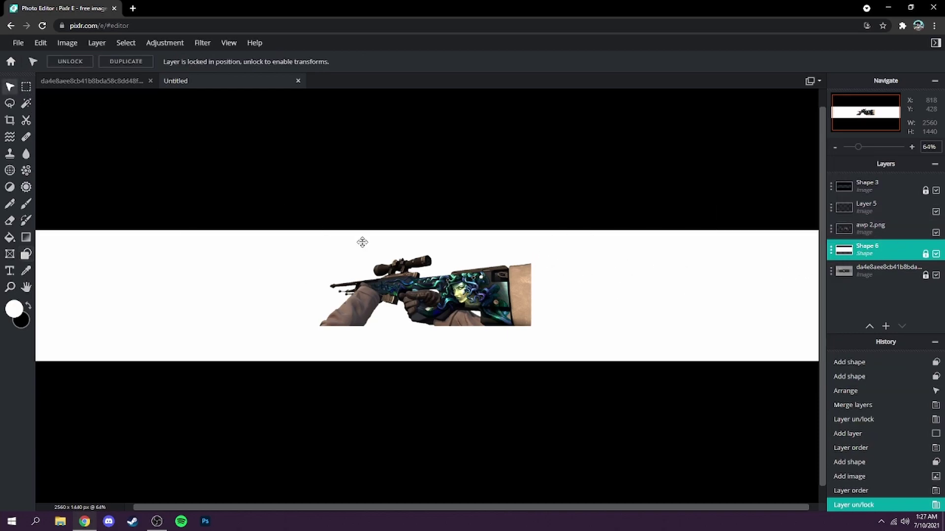
pyautogui.click(418, 295)
pyautogui.scroll(-3, 489, 339)
pyautogui.moveTo(511, 358); pyautogui.dragTo(579, 416)
pyautogui.moveTo(396, 313); pyautogui.dragTo(426, 291)
pyautogui.scroll(3, 426, 291)
pyautogui.moveTo(558, 302); pyautogui.dragTo(576, 294)
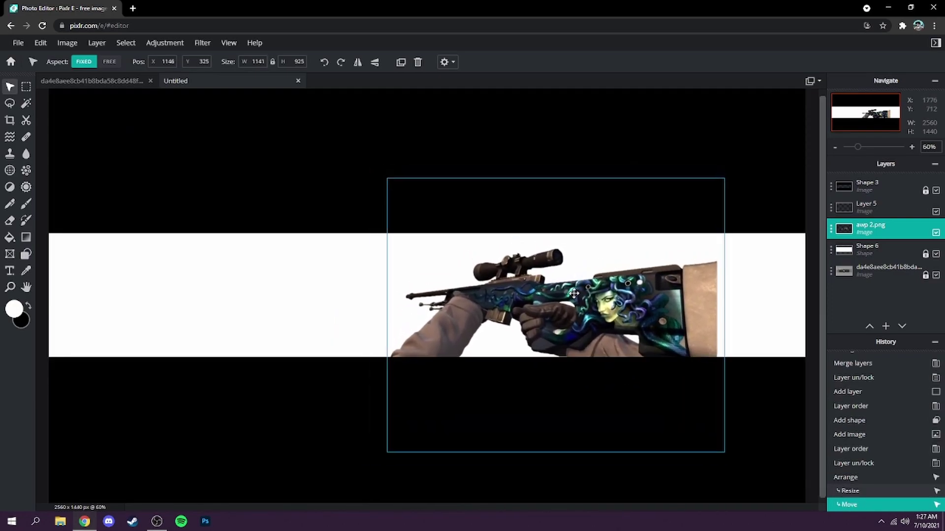
# Rotate the rifle image slightly clockwise, shift it to about X 1214, Y 367, and apply the transform
pyautogui.moveTo(556, 172); pyautogui.dragTo(566, 173)
pyautogui.moveTo(564, 322); pyautogui.dragTo(575, 325)
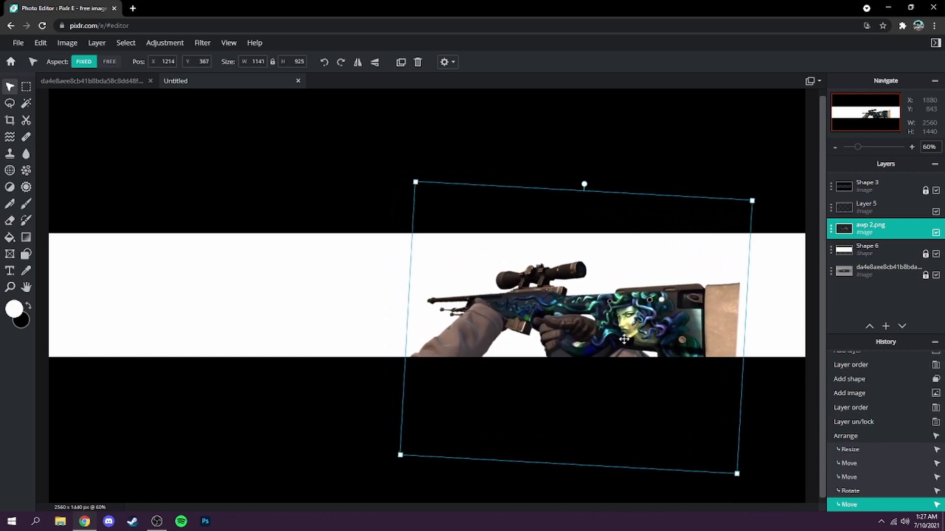
pyautogui.click(757, 380)
pyautogui.scroll(-3, 722, 386)
pyautogui.scroll(3, 697, 390)
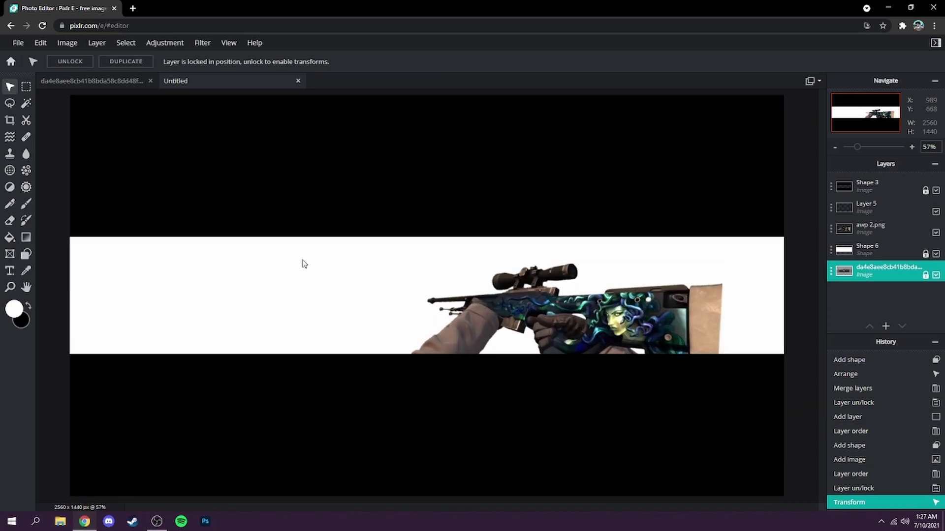
# Add the image original from the GFX folder as a layer directly above the awp 2 layer
pyautogui.click(866, 229)
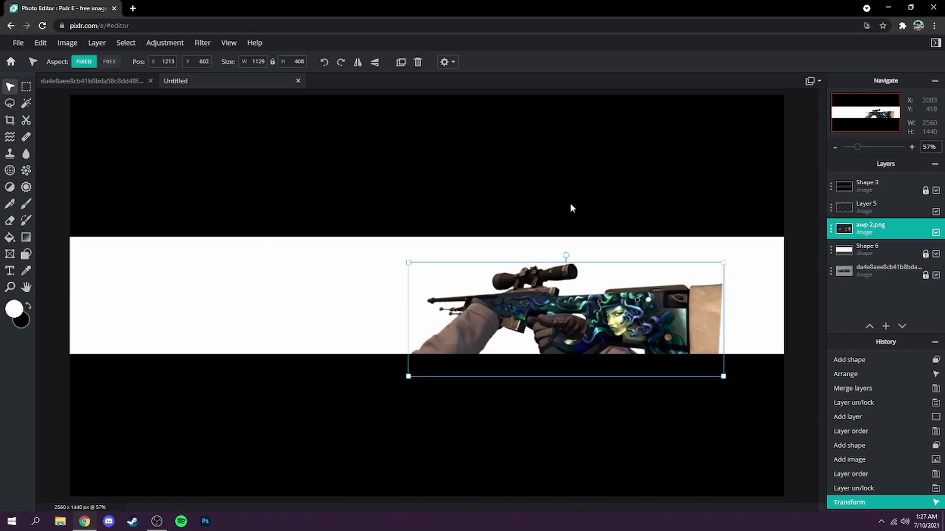
pyautogui.click(97, 43)
pyautogui.click(118, 87)
pyautogui.click(115, 167)
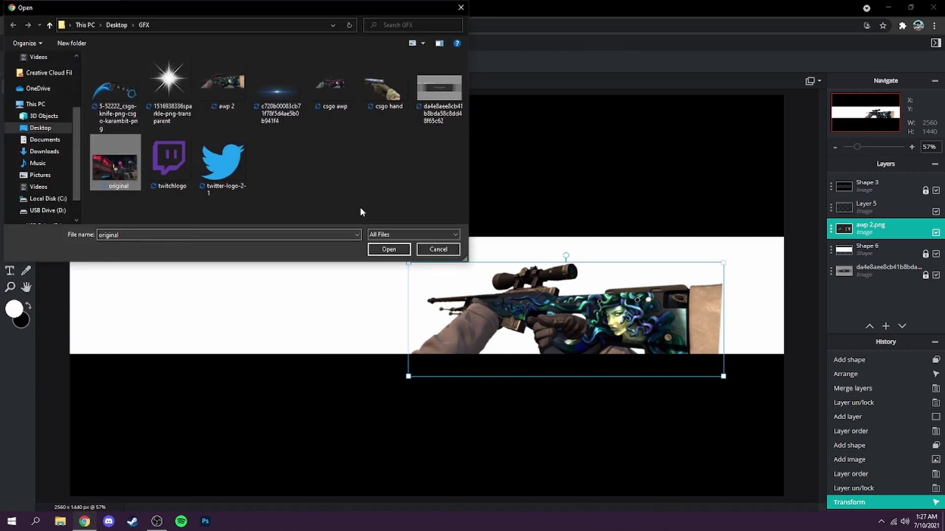
pyautogui.click(388, 250)
# Enlarge the city background image to 2560 × 1440 px so it fills the whole canvas, and apply the transform
pyautogui.scroll(-2, 426, 268)
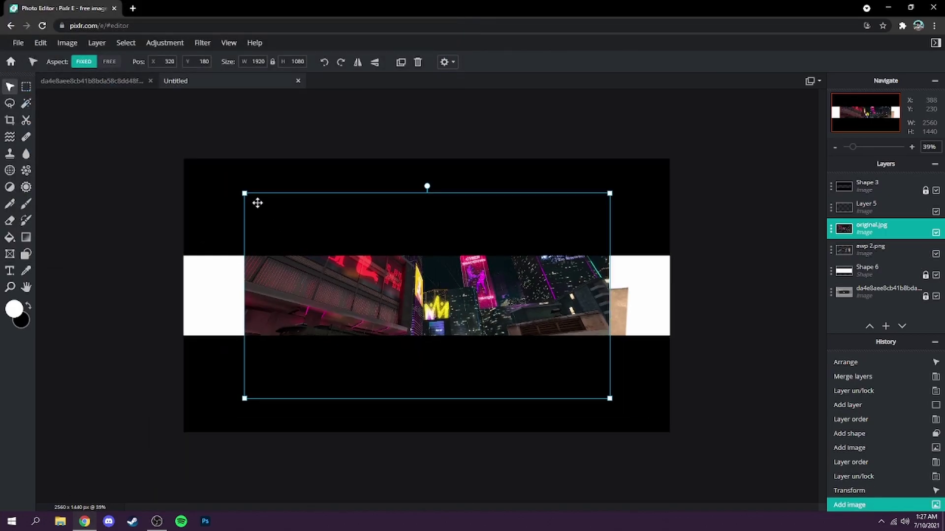
pyautogui.moveTo(244, 194); pyautogui.dragTo(184, 159)
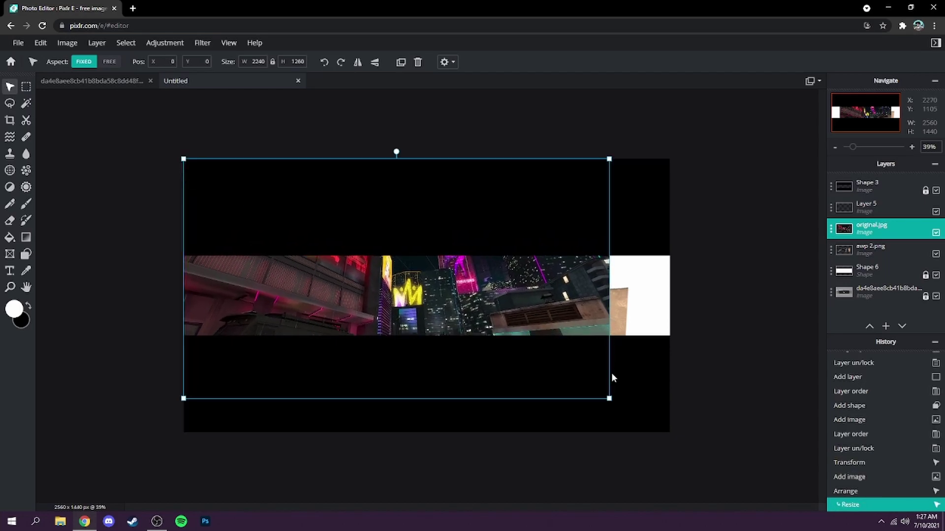
pyautogui.moveTo(610, 398); pyautogui.dragTo(671, 431)
pyautogui.moveTo(379, 222); pyautogui.dragTo(382, 217)
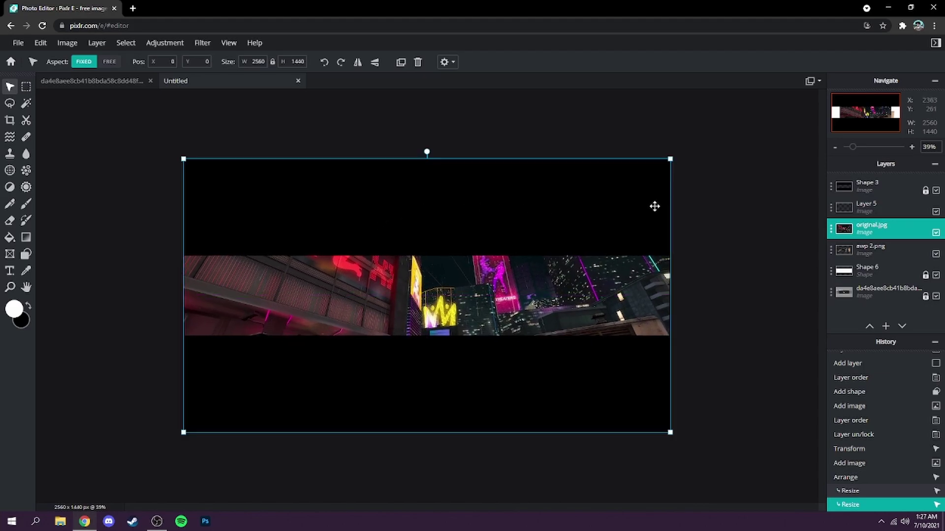
pyautogui.click(716, 208)
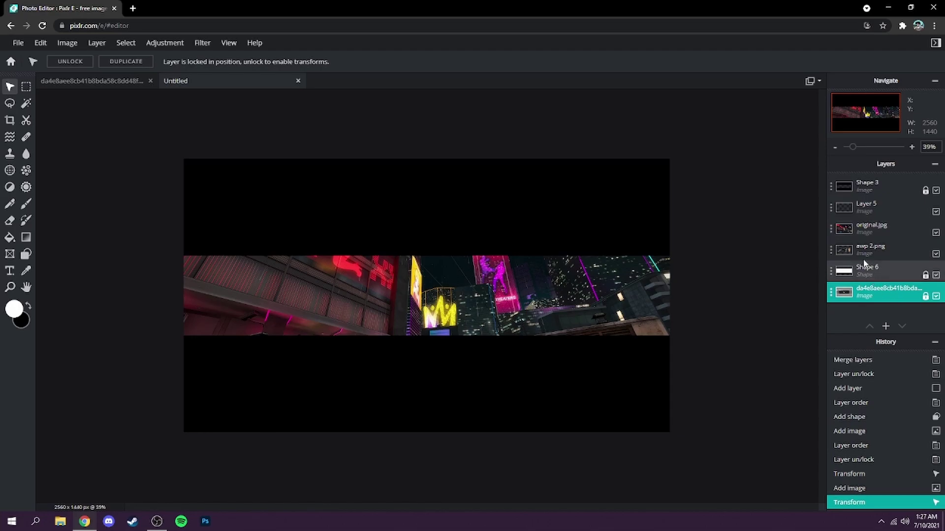
# Lock the position of the city background layer, original.jpg
pyautogui.click(871, 228)
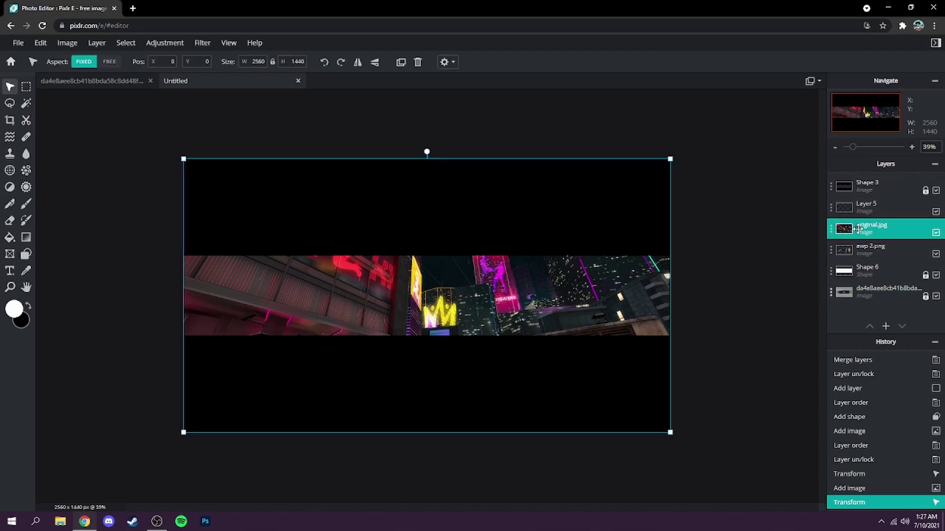
pyautogui.click(859, 228)
pyautogui.click(794, 277)
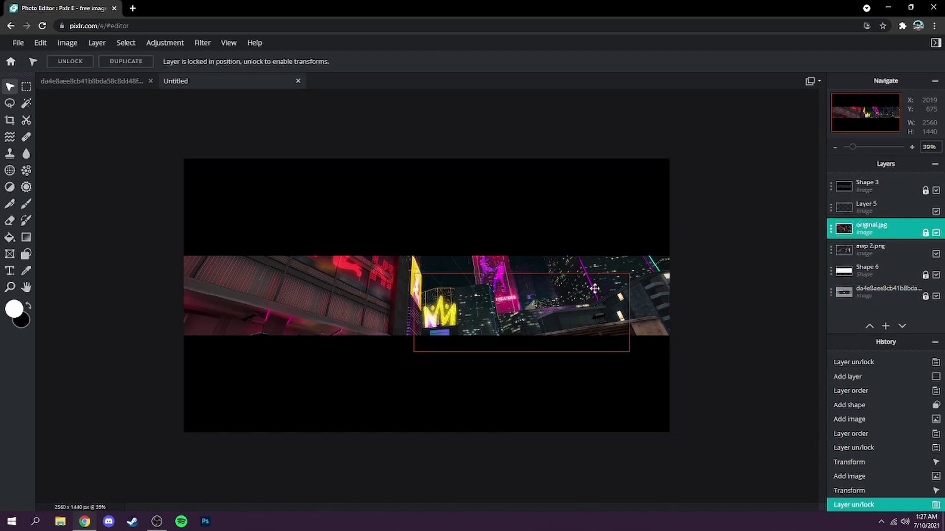
# Move the awp 2 layer above original.jpg so the rifle sits in front of the city background
pyautogui.scroll(2, 559, 354)
pyautogui.moveTo(875, 250); pyautogui.dragTo(876, 228)
pyautogui.click(732, 438)
pyautogui.scroll(-1, 732, 438)
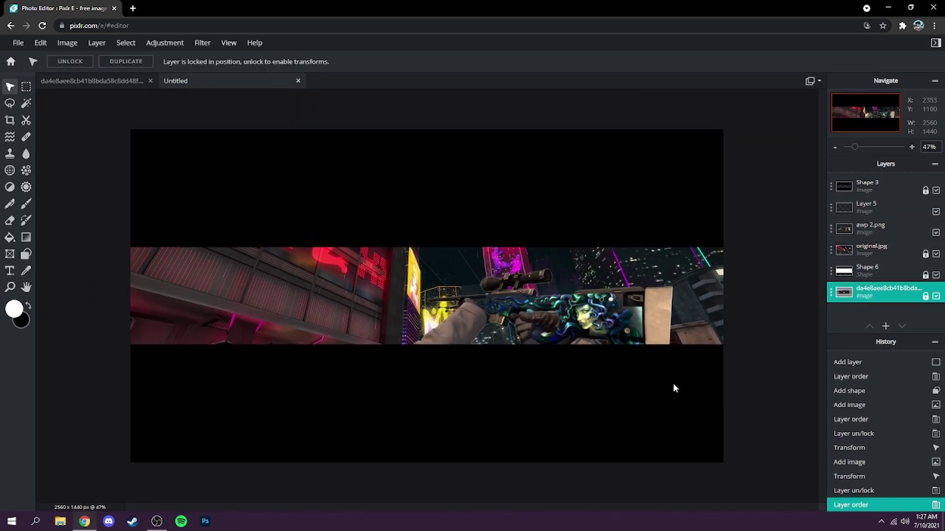
pyautogui.scroll(1, 691, 391)
pyautogui.click(895, 228)
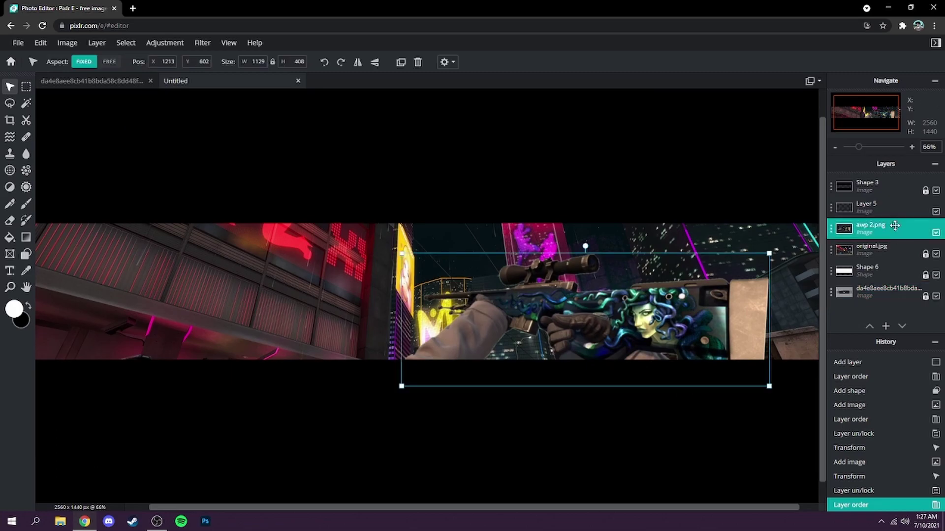
# Apply a Gaussian blur with an amount of 100 to the original.jpg background layer
pyautogui.click(875, 254)
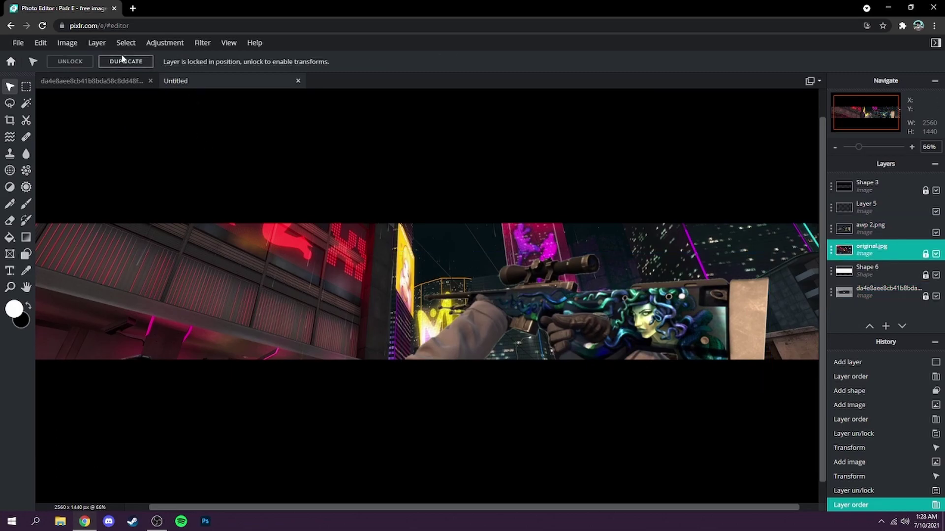
pyautogui.click(197, 44)
pyautogui.moveTo(211, 77)
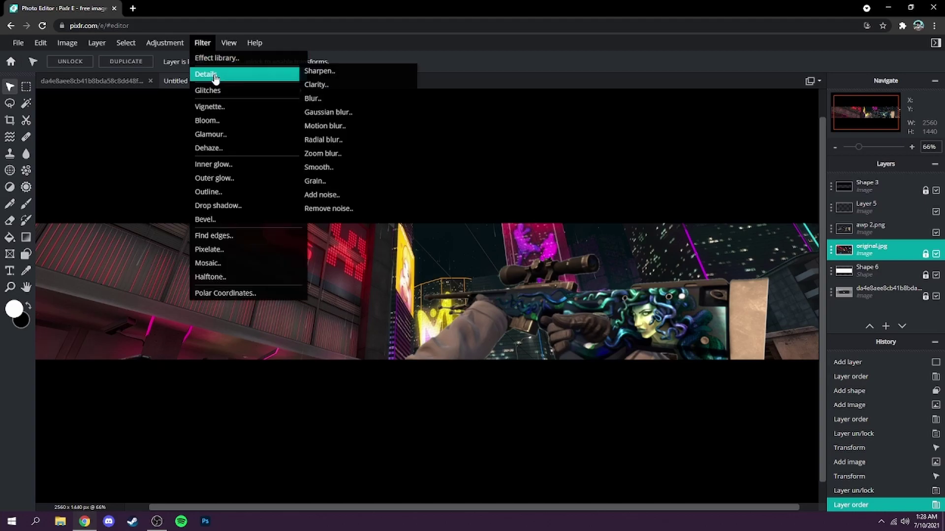
pyautogui.click(333, 113)
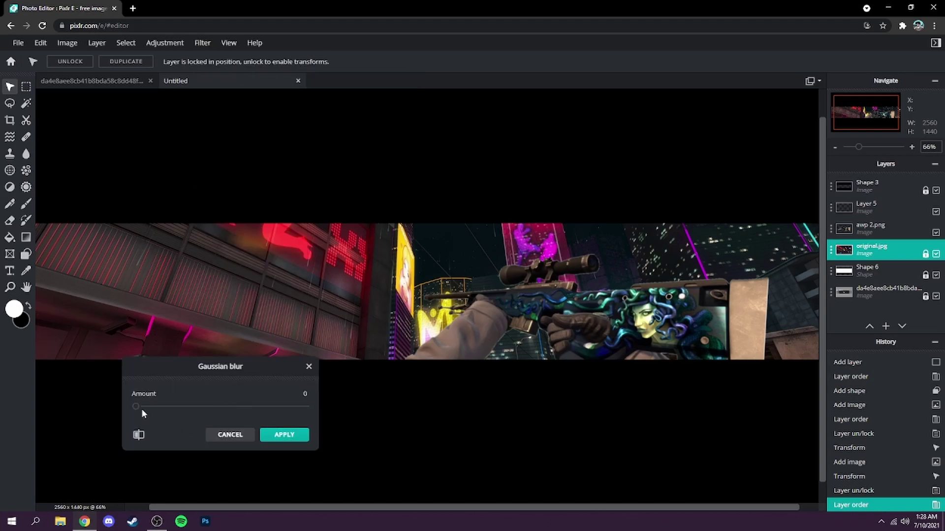
pyautogui.moveTo(137, 410); pyautogui.dragTo(388, 413)
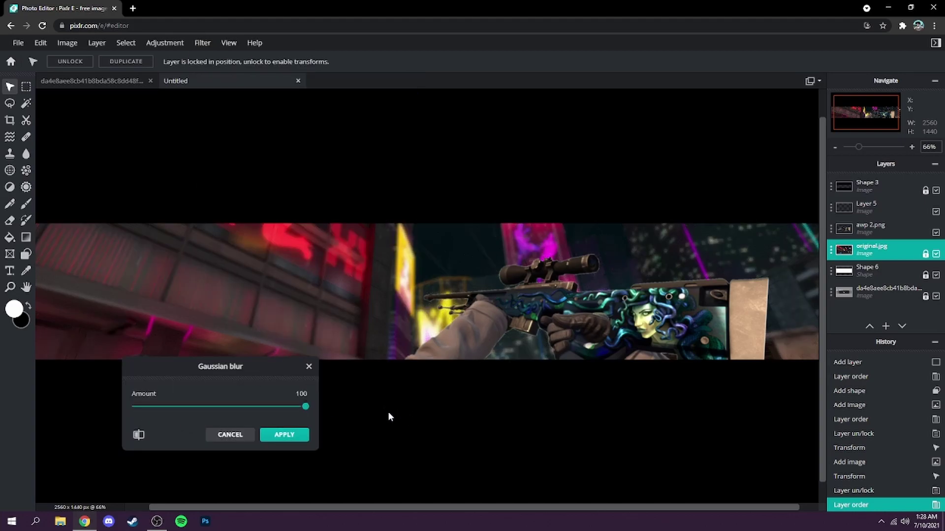
pyautogui.click(284, 435)
# Blur the city background a second time with a Gaussian blur amount of 100
pyautogui.click(203, 43)
pyautogui.moveTo(226, 93)
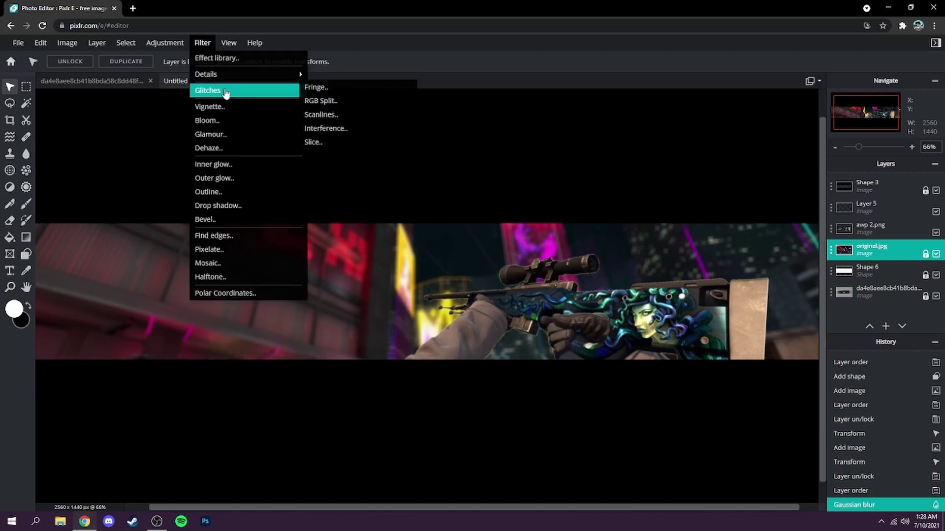
pyautogui.moveTo(283, 74)
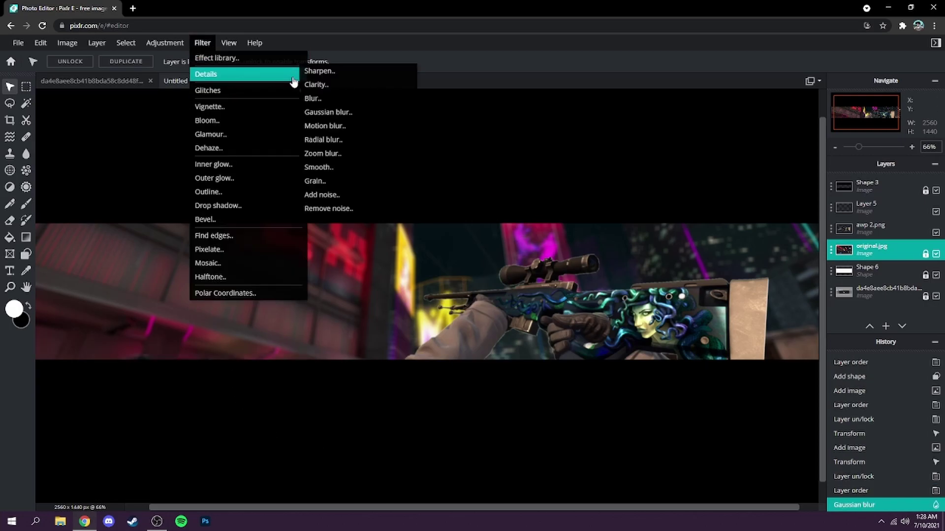
pyautogui.click(329, 118)
pyautogui.moveTo(136, 408); pyautogui.dragTo(385, 393)
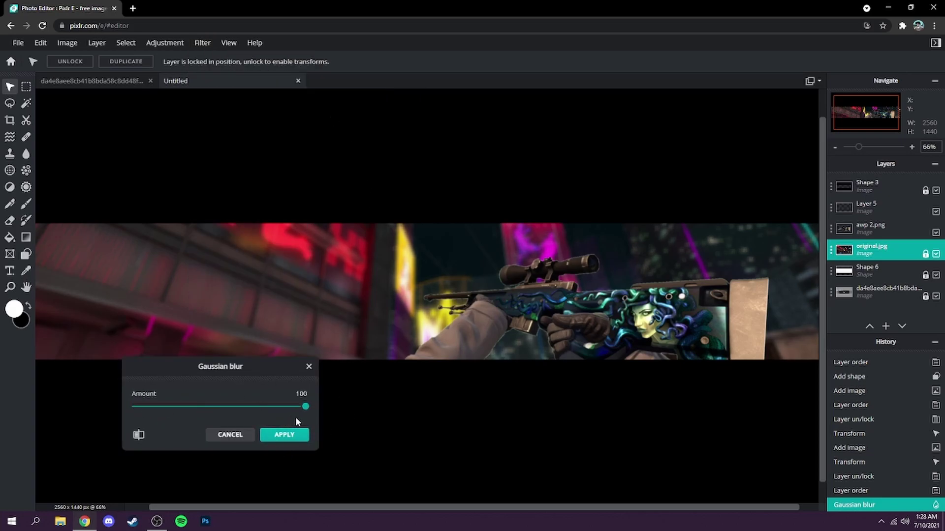
pyautogui.click(290, 435)
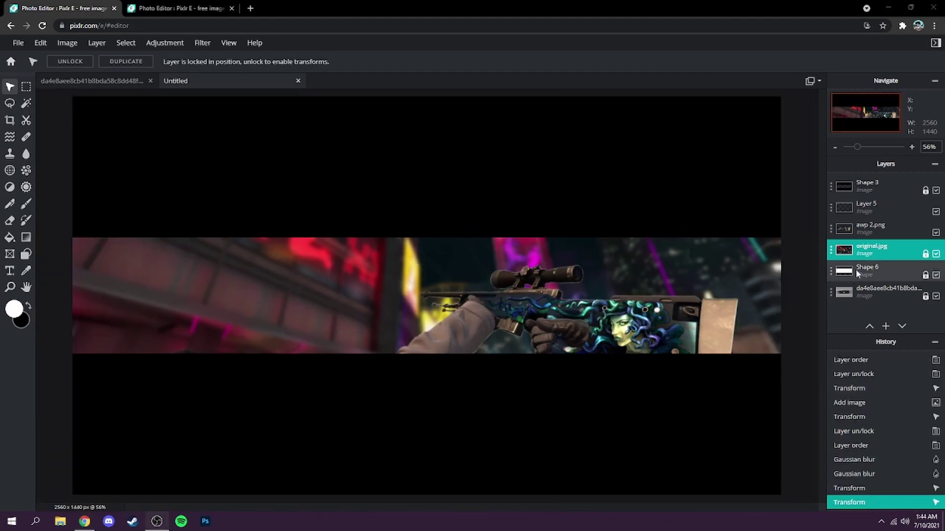
# Apply the Dehaze filter with an amount of 100 to the blurred city background
pyautogui.click(204, 44)
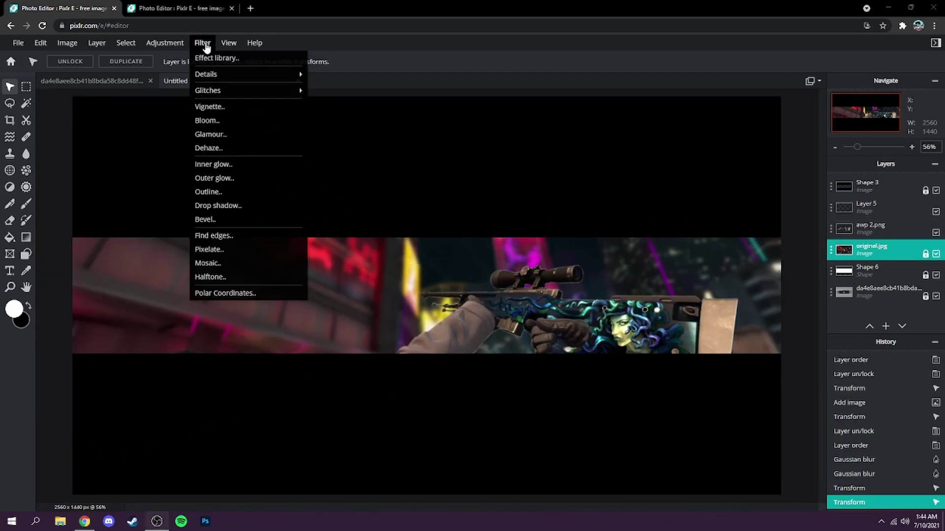
pyautogui.click(217, 148)
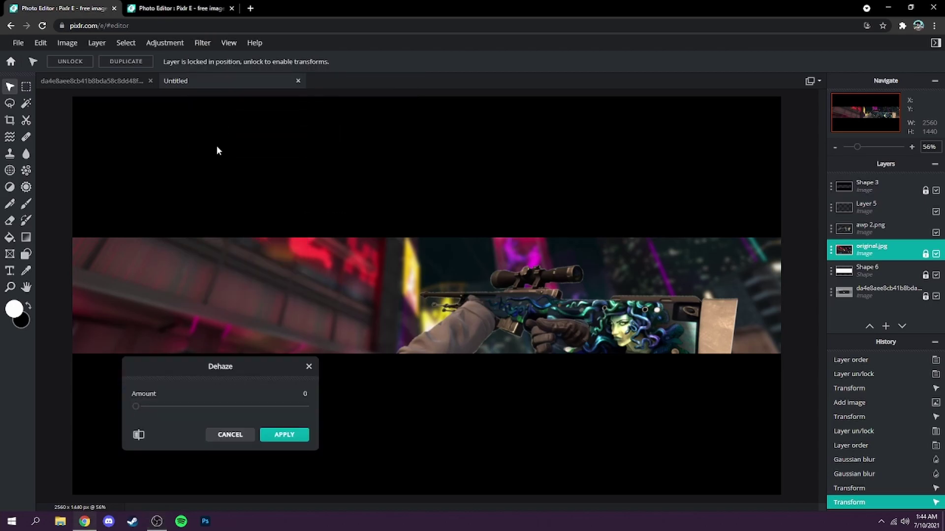
pyautogui.moveTo(136, 407); pyautogui.dragTo(351, 407)
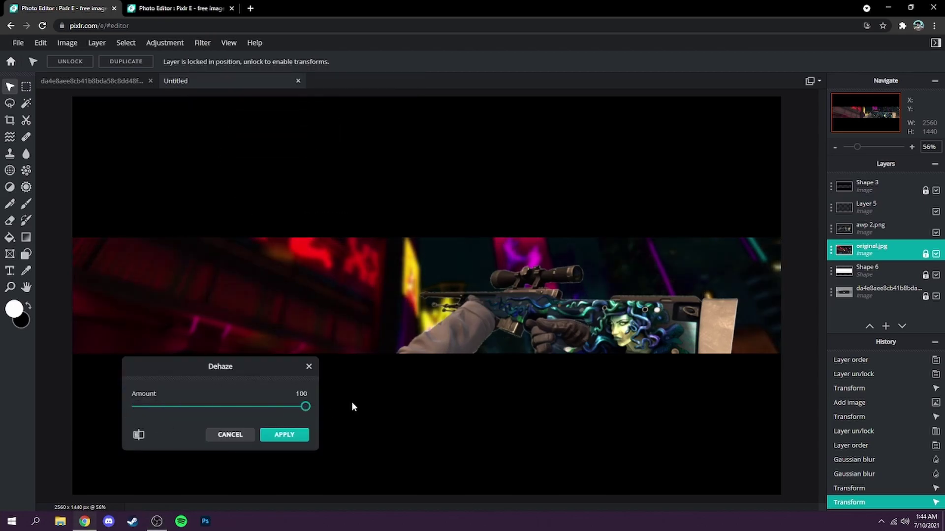
pyautogui.click(276, 438)
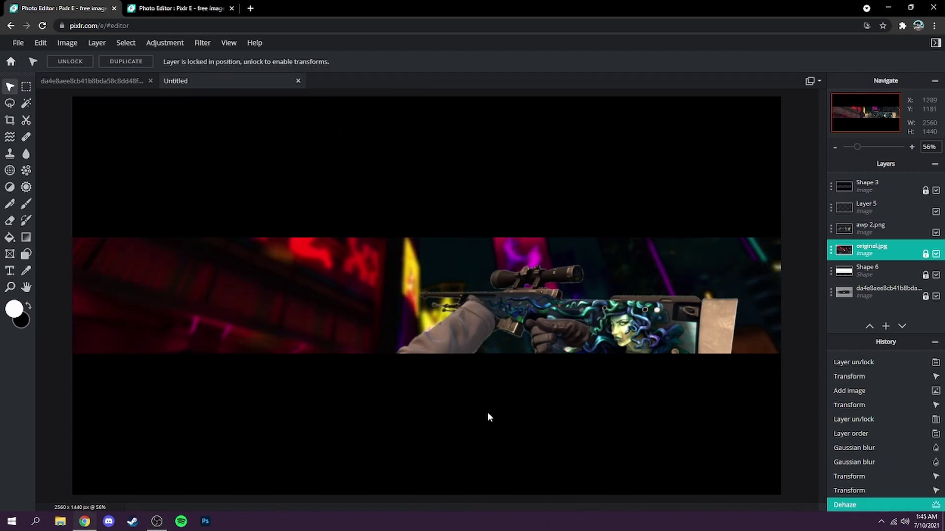
# Recolor the awp 2 rifle layer with Temperature & tint, setting the tint to -100 and slightly lowering the temperature
pyautogui.click(860, 227)
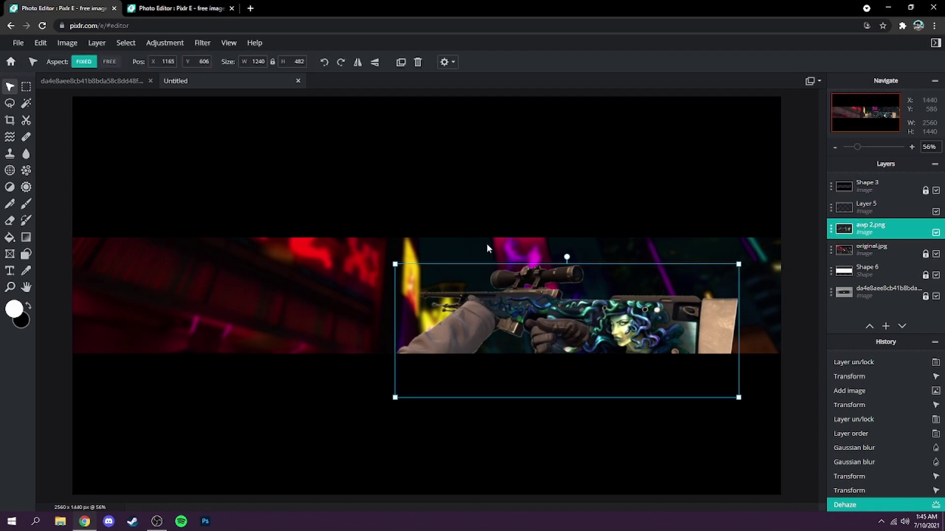
pyautogui.click(182, 45)
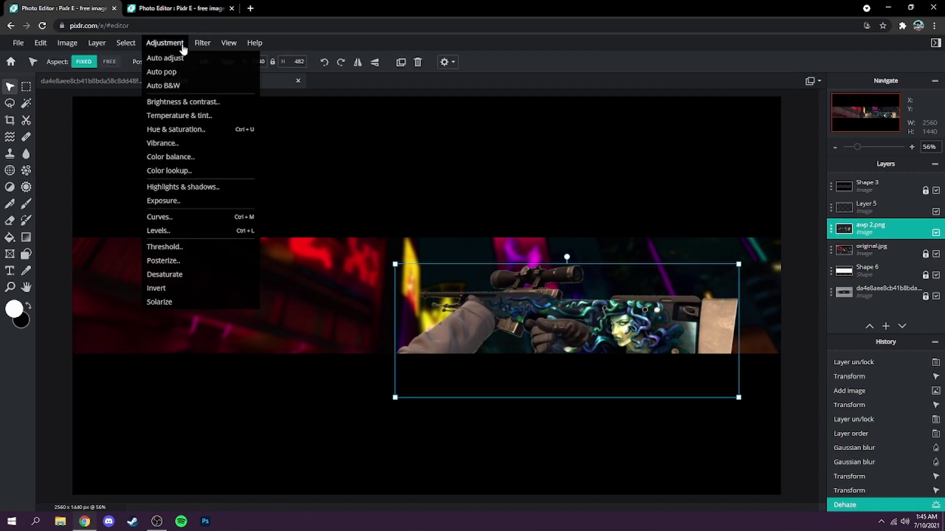
pyautogui.click(181, 117)
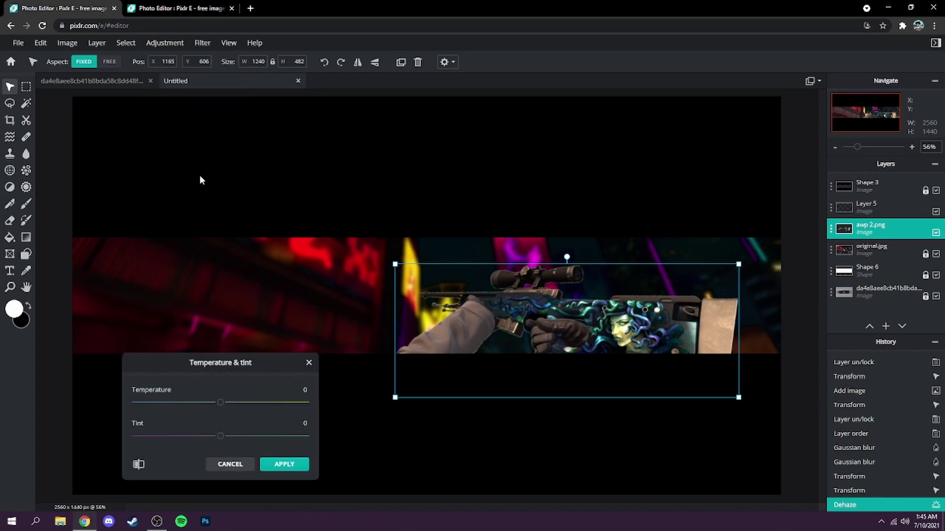
pyautogui.moveTo(215, 437); pyautogui.dragTo(103, 436)
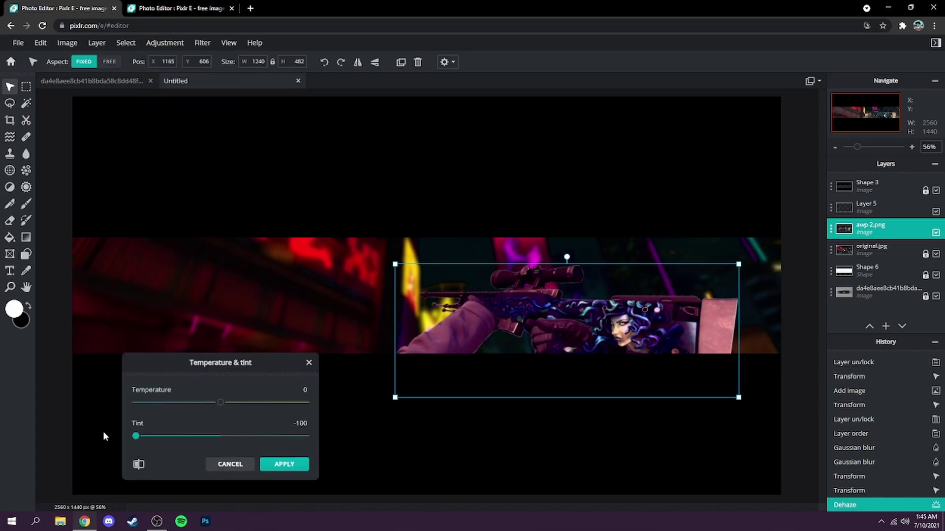
pyautogui.moveTo(220, 408)
pyautogui.mouseDown()
pyautogui.moveTo(186, 411)
pyautogui.moveTo(203, 411)
pyautogui.mouseUp()
pyautogui.click(271, 471)
pyautogui.click(349, 437)
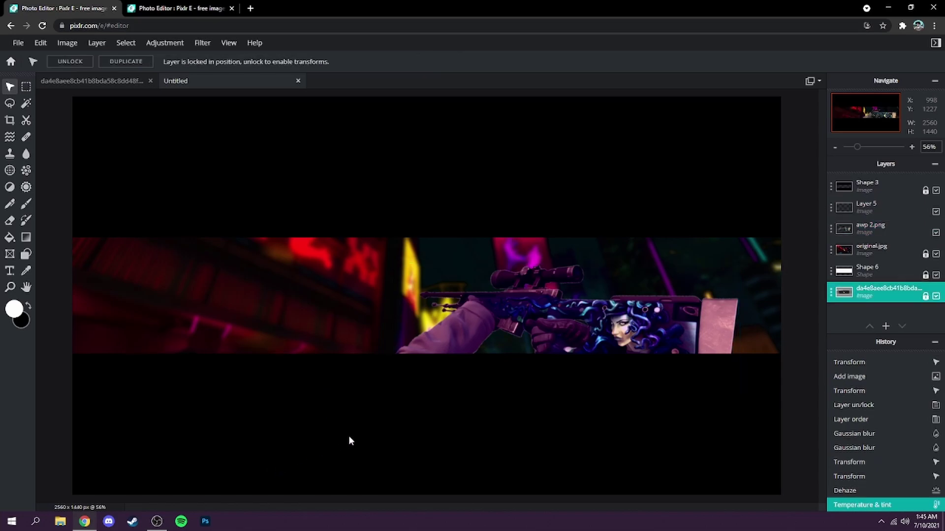
# Add a text layer and replace its placeholder text with YOURNAME
pyautogui.click(10, 270)
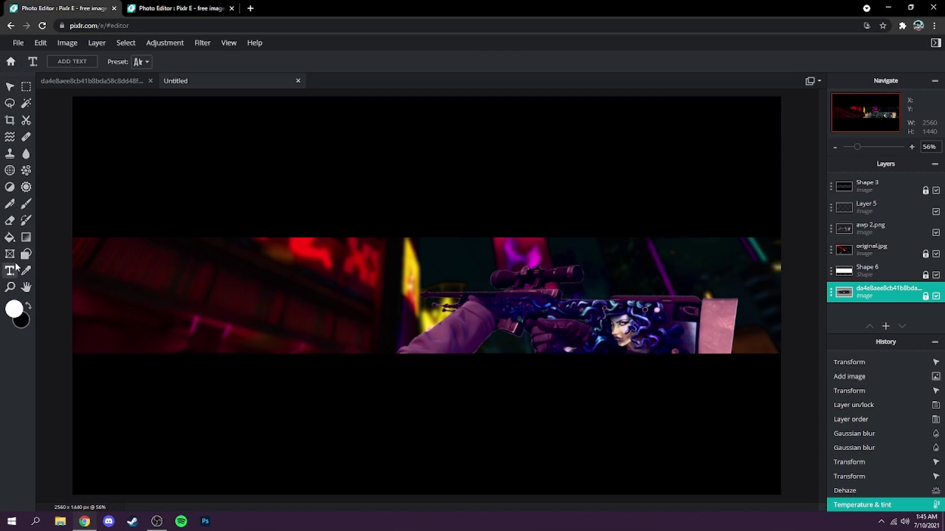
pyautogui.click(309, 385)
pyautogui.click(284, 425)
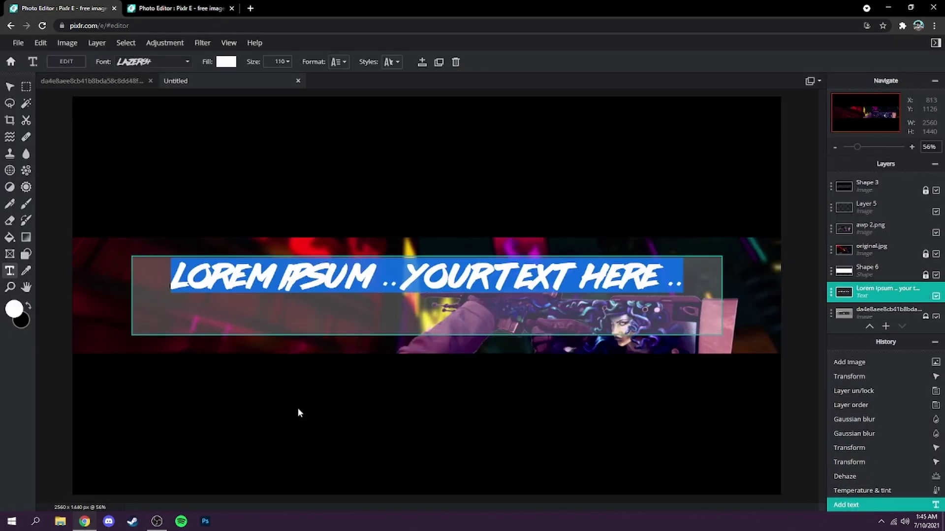
pyautogui.press('BackSpace')
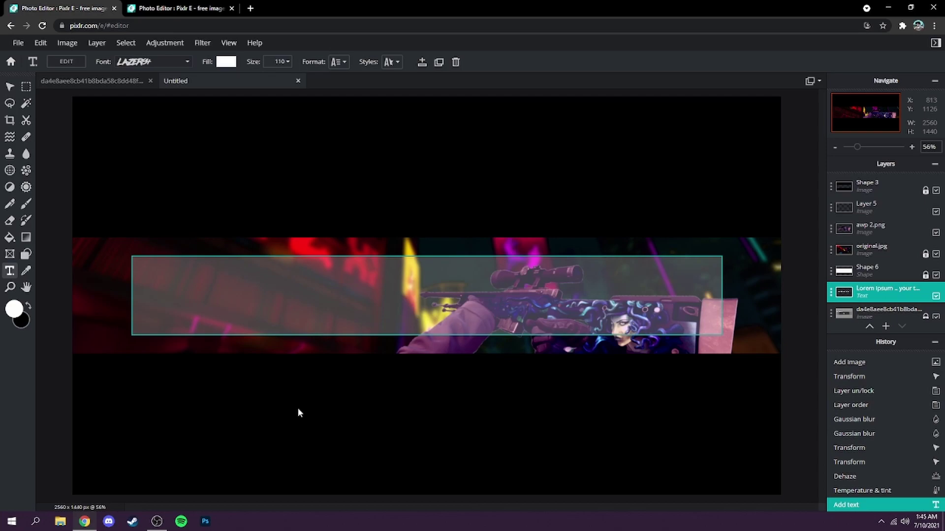
pyautogui.write('YOUTN')
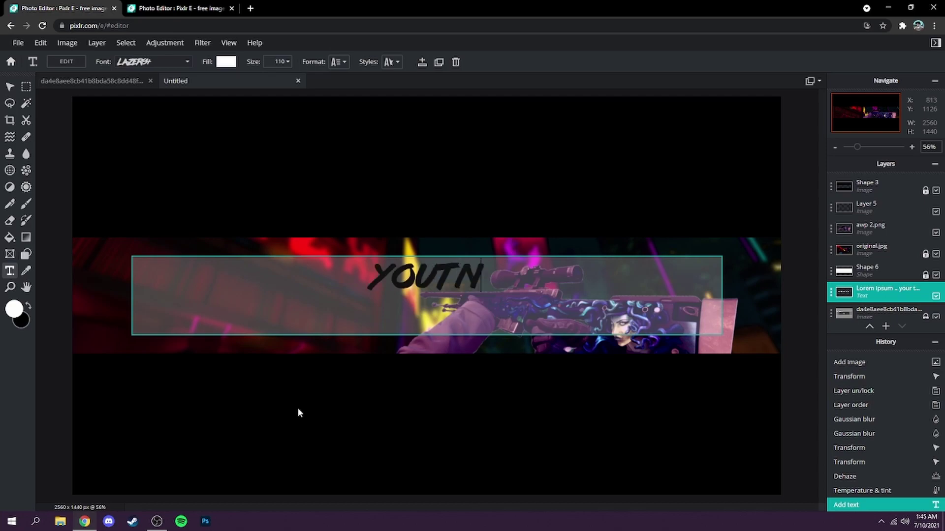
pyautogui.press('BackSpace')
pyautogui.press('BackSpace')
pyautogui.write('RNAME')
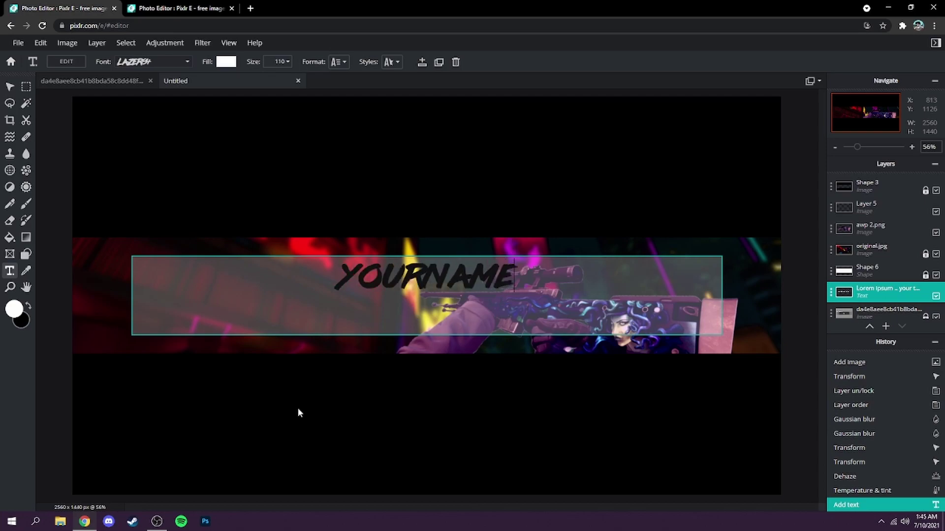
pyautogui.click(557, 229)
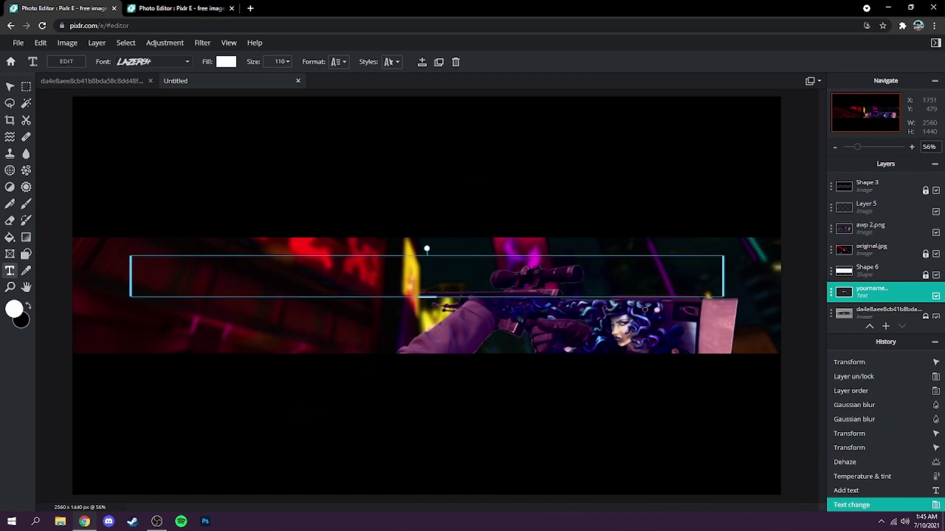
# Shift the YOURNAME text left and down to mid-height of the visible band, and place its layer directly above original.jpg
pyautogui.moveTo(567, 284); pyautogui.dragTo(505, 296)
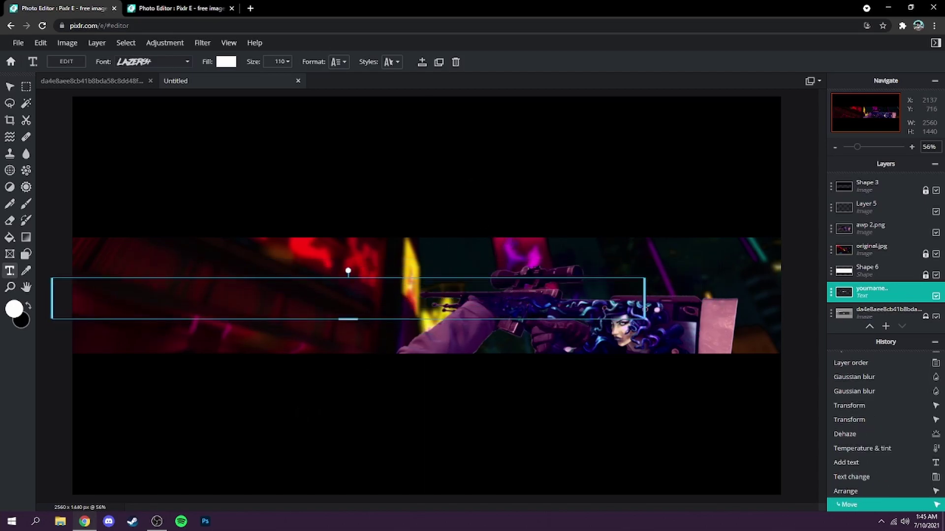
pyautogui.moveTo(864, 293); pyautogui.dragTo(870, 249)
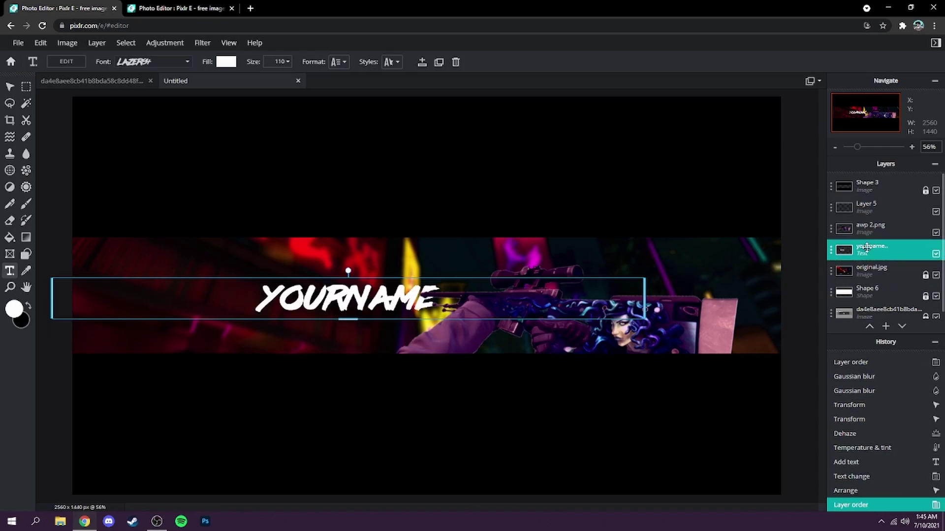
# Move the YOURNAME text slightly right and up within the visible banner band
pyautogui.moveTo(521, 298); pyautogui.dragTo(523, 294)
pyautogui.moveTo(527, 290)
pyautogui.mouseDown()
pyautogui.moveTo(520, 302)
pyautogui.moveTo(525, 280)
pyautogui.moveTo(527, 301)
pyautogui.moveTo(540, 295)
pyautogui.mouseUp()
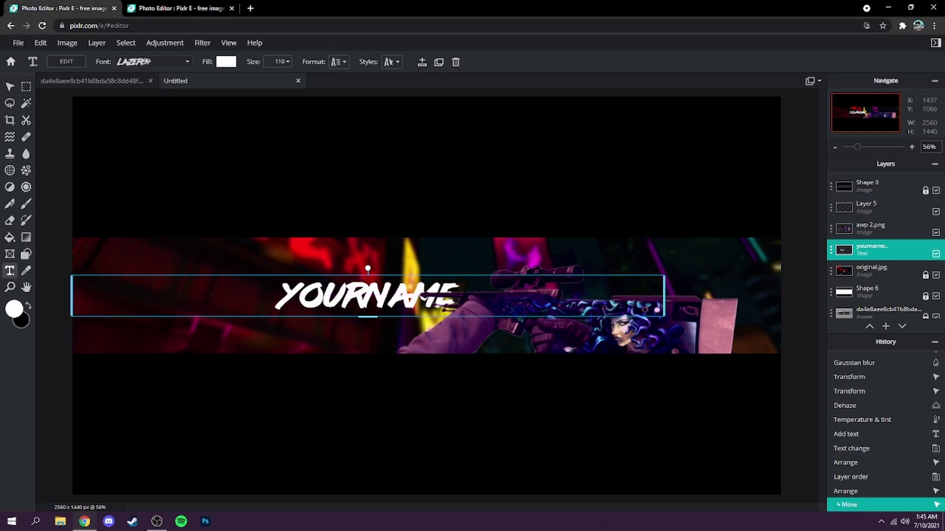
pyautogui.scroll(2, 344, 322)
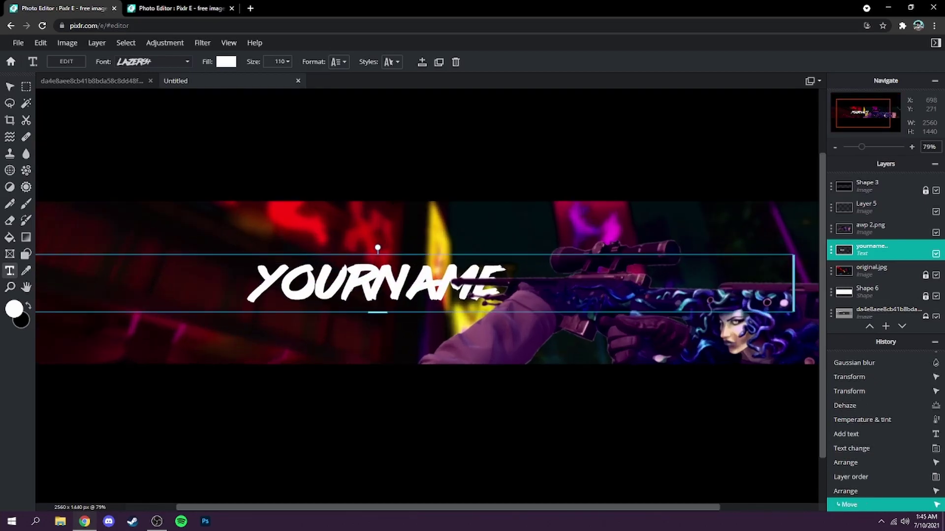
# Set the YOURNAME text fill to magenta #E600C4 and enable its Shadow style
pyautogui.click(228, 63)
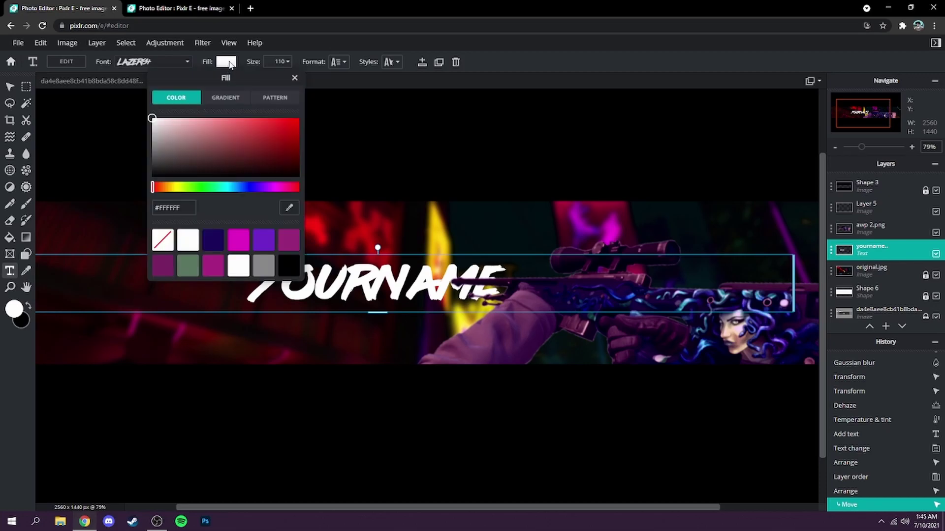
pyautogui.click(238, 240)
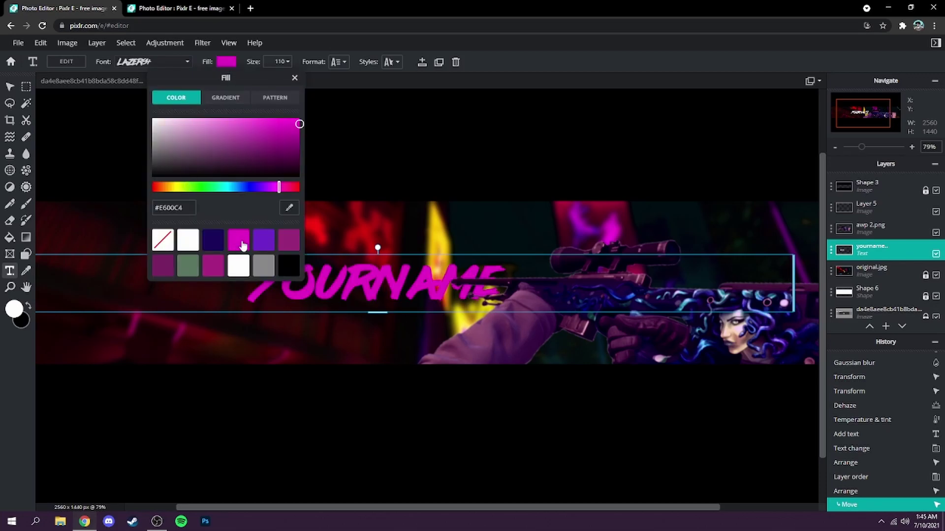
pyautogui.click(295, 78)
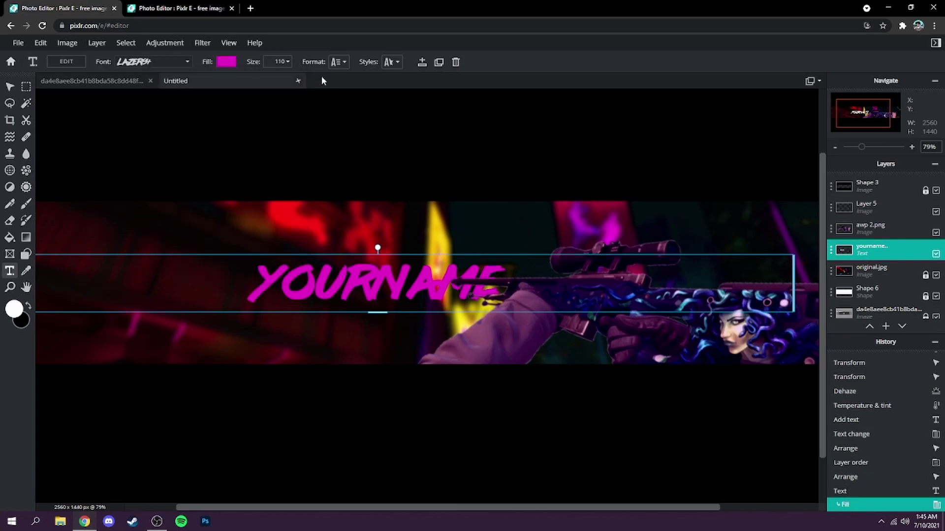
pyautogui.click(391, 62)
pyautogui.click(428, 168)
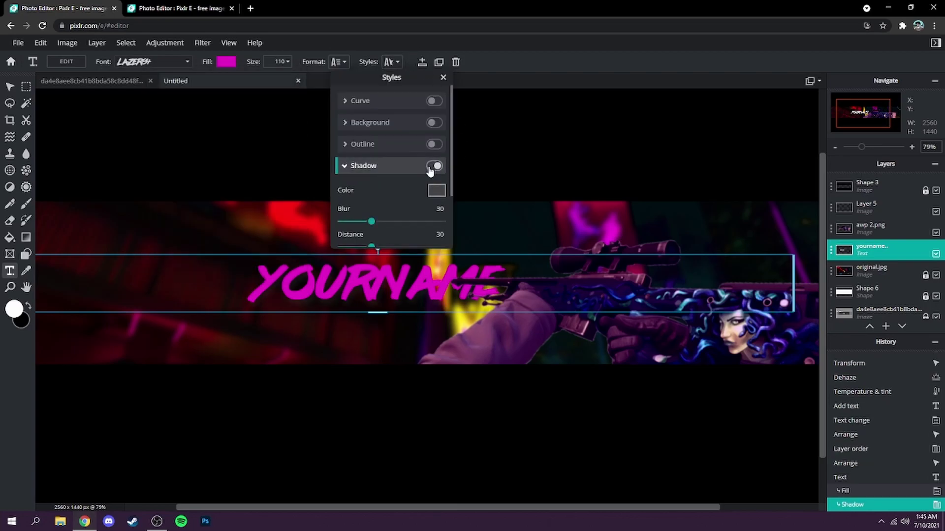
pyautogui.click(288, 150)
pyautogui.scroll(-2, 333, 262)
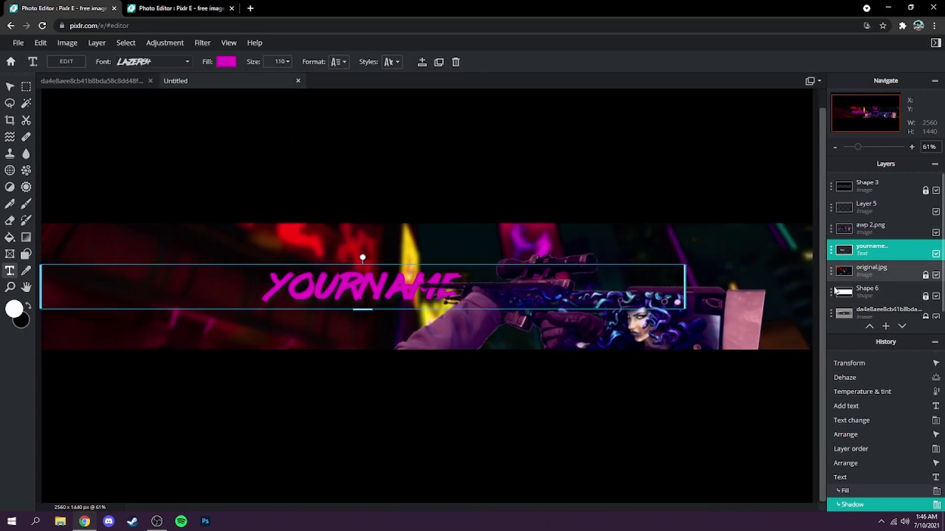
# Duplicate the magenta YOURNAME text layer
pyautogui.moveTo(860, 253); pyautogui.dragTo(879, 239)
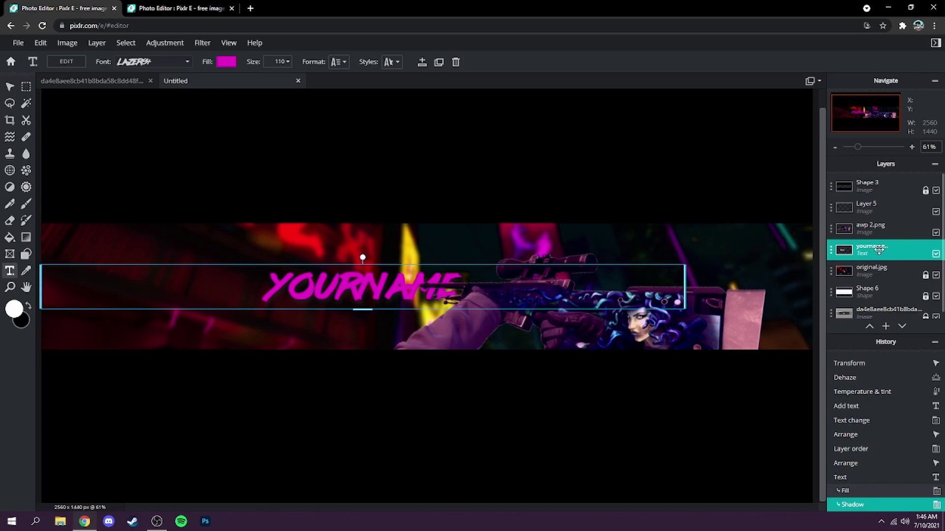
pyautogui.click(877, 250)
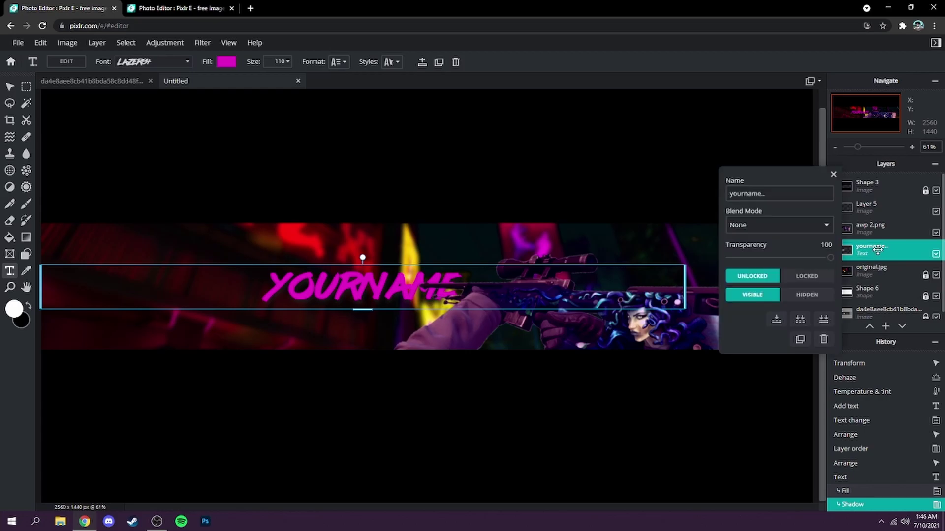
pyautogui.click(800, 340)
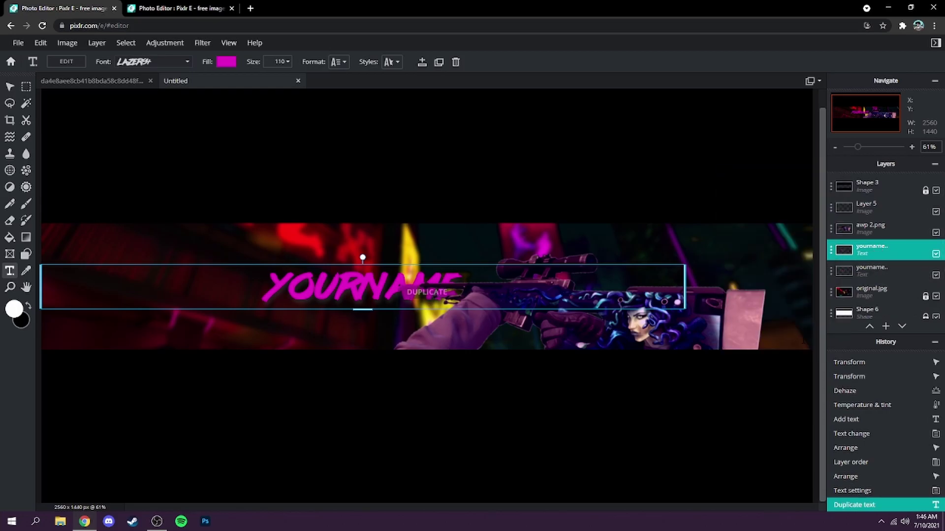
# Change the fill of the lower YOURNAME copy to dark purple #400036
pyautogui.click(867, 270)
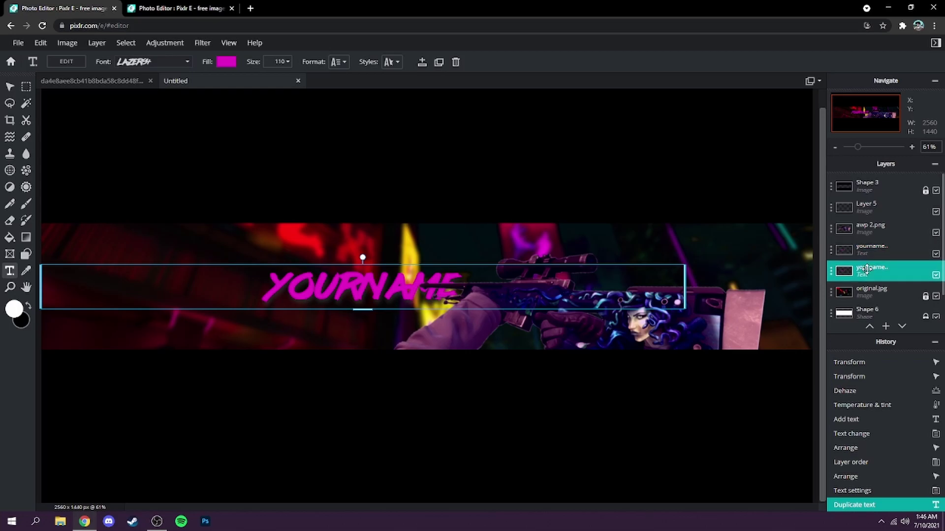
pyautogui.click(228, 65)
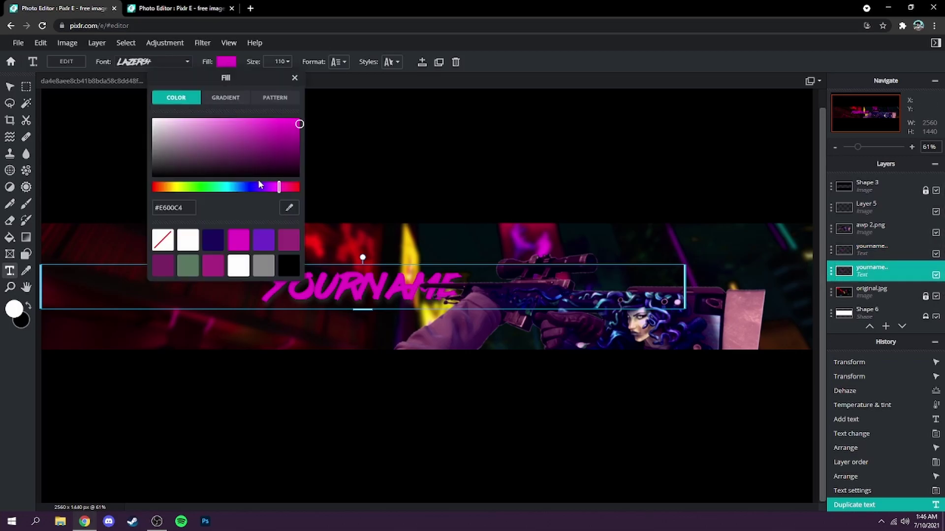
pyautogui.moveTo(296, 137)
pyautogui.mouseDown()
pyautogui.moveTo(314, 155)
pyautogui.moveTo(301, 161)
pyautogui.mouseUp()
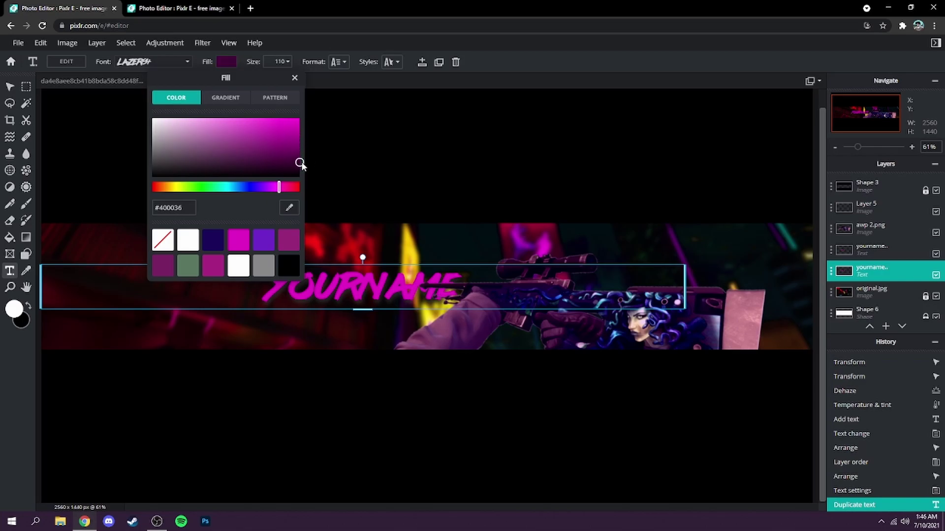
pyautogui.click(294, 78)
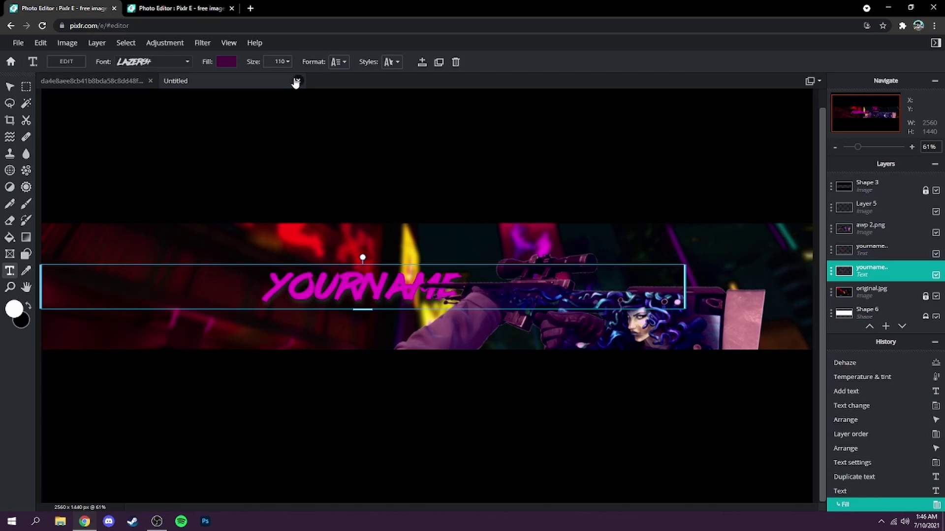
# Lock the position of the upper magenta YOURNAME text layer
pyautogui.click(892, 251)
pyautogui.click(892, 251)
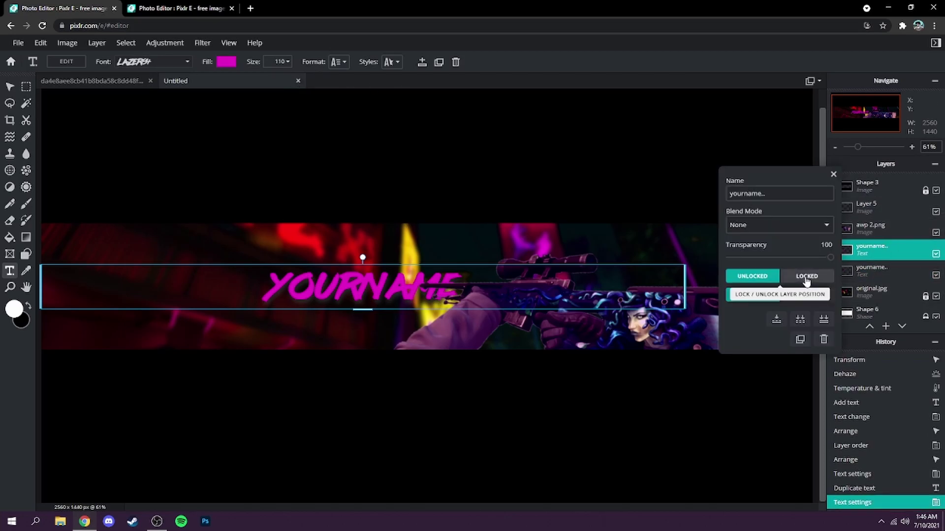
pyautogui.click(807, 275)
# Shift the dark purple YOURNAME copy slightly down behind the magenta text to form an offset 3D edge
pyautogui.click(871, 278)
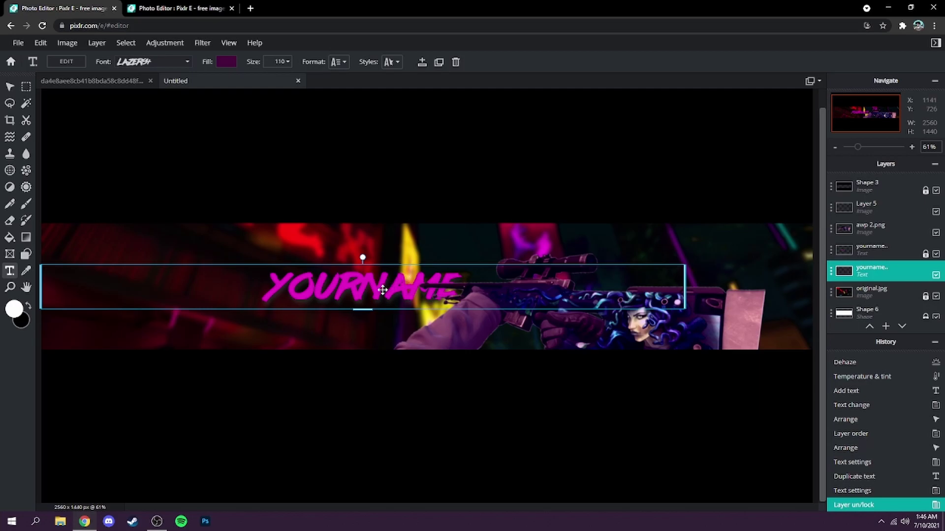
pyautogui.scroll(3, 385, 289)
pyautogui.scroll(2, 321, 320)
pyautogui.moveTo(346, 267); pyautogui.dragTo(348, 278)
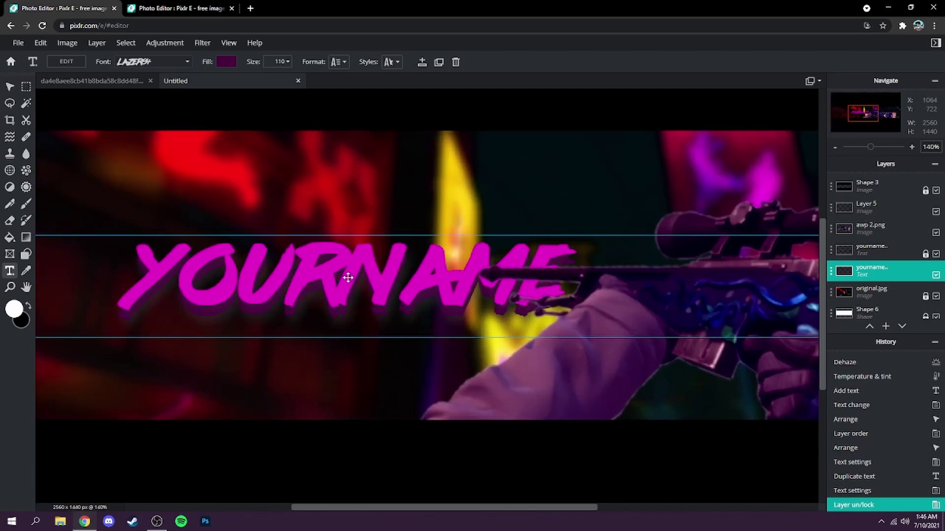
pyautogui.moveTo(348, 279); pyautogui.dragTo(347, 274)
pyautogui.scroll(-3, 321, 302)
pyautogui.scroll(4, 320, 298)
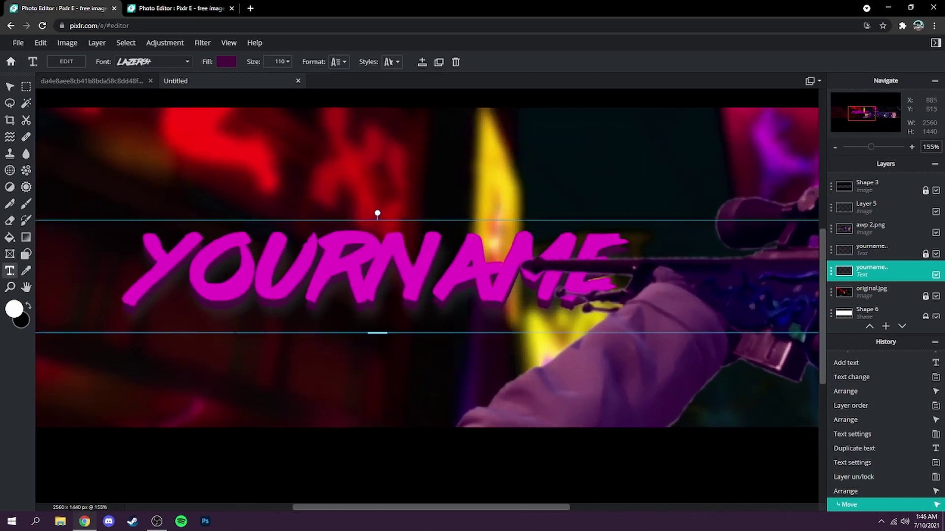
pyautogui.scroll(1, 238, 333)
pyautogui.hotkey('ctrl', 'z')
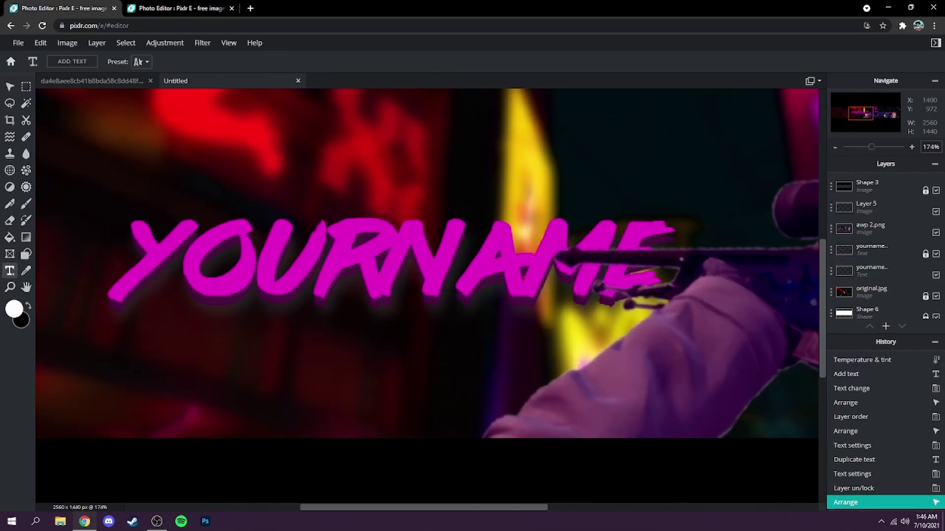
# Lock the dark purple YOURNAME layer and add an empty layer directly above it
pyautogui.click(876, 274)
pyautogui.click(875, 274)
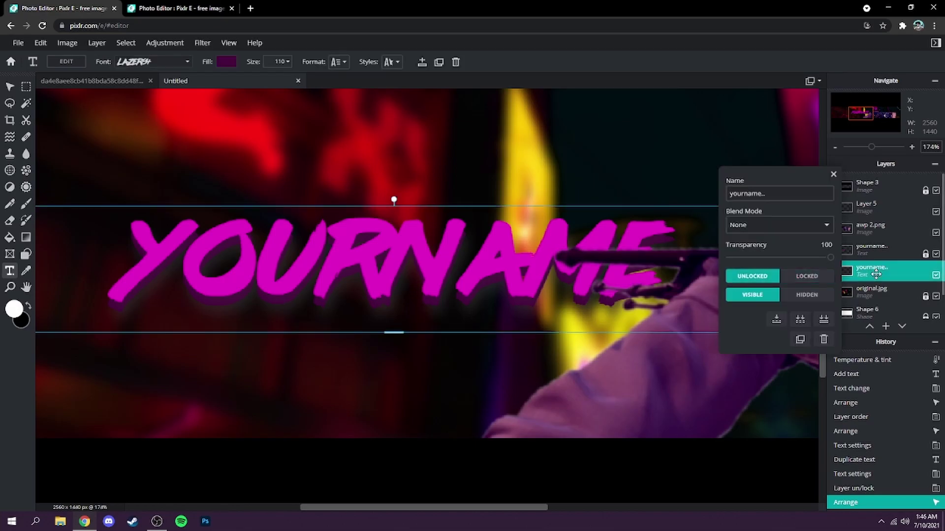
pyautogui.click(809, 274)
pyautogui.moveTo(887, 329)
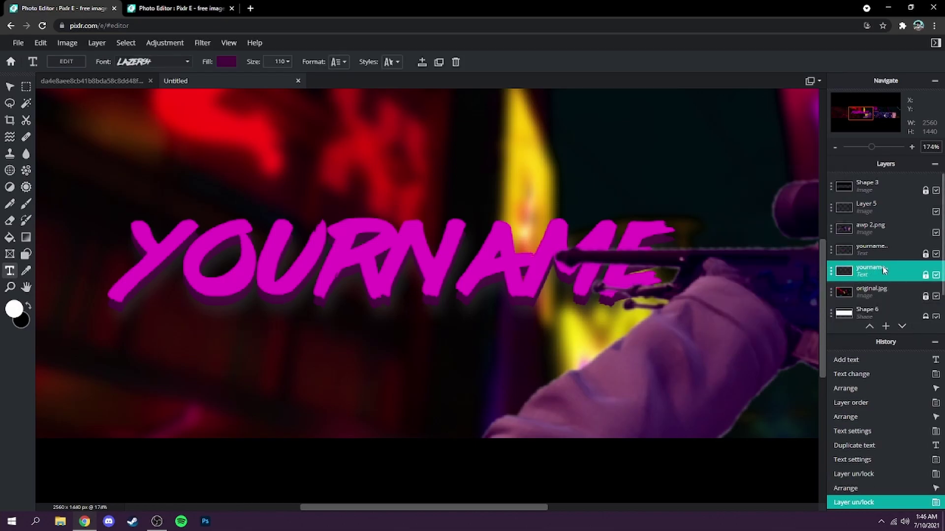
pyautogui.click(924, 316)
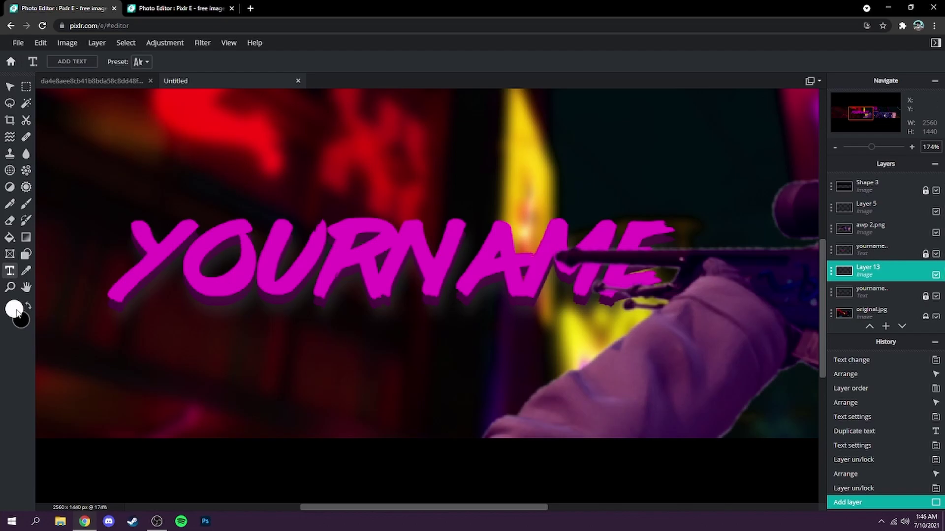
# Sample the dark purple of the offset lettering as the main color
pyautogui.click(28, 272)
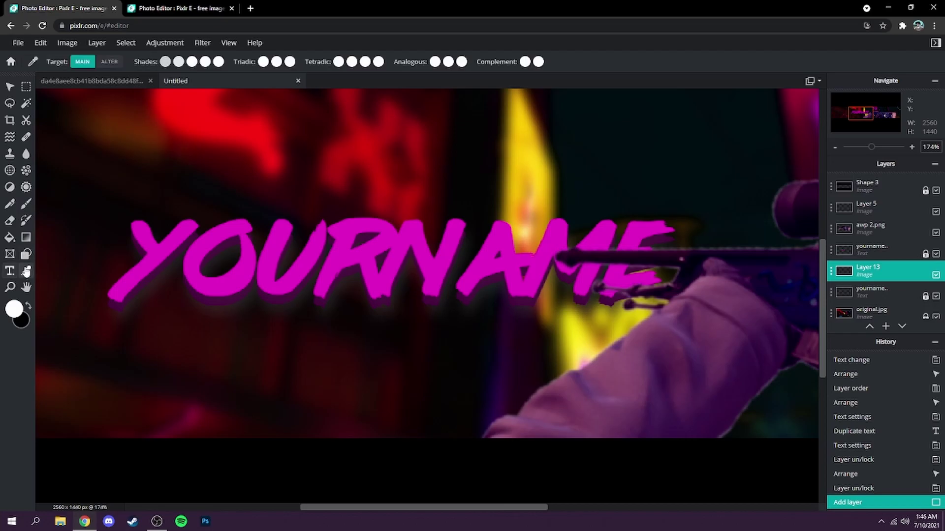
pyautogui.click(168, 260)
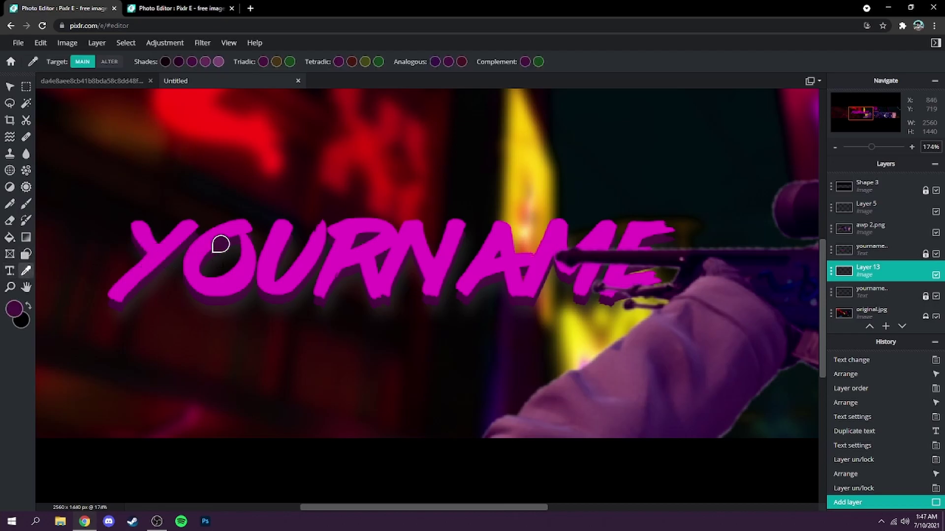
pyautogui.click(354, 489)
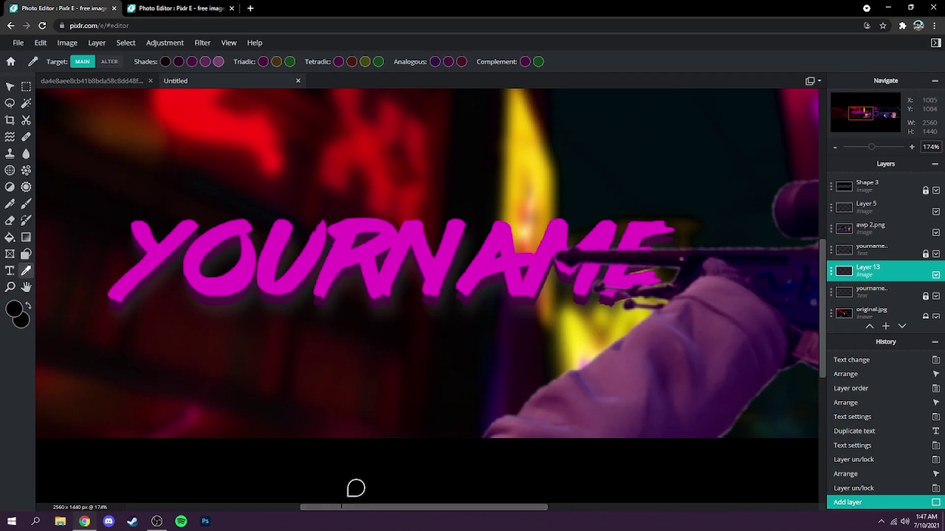
pyautogui.click(163, 265)
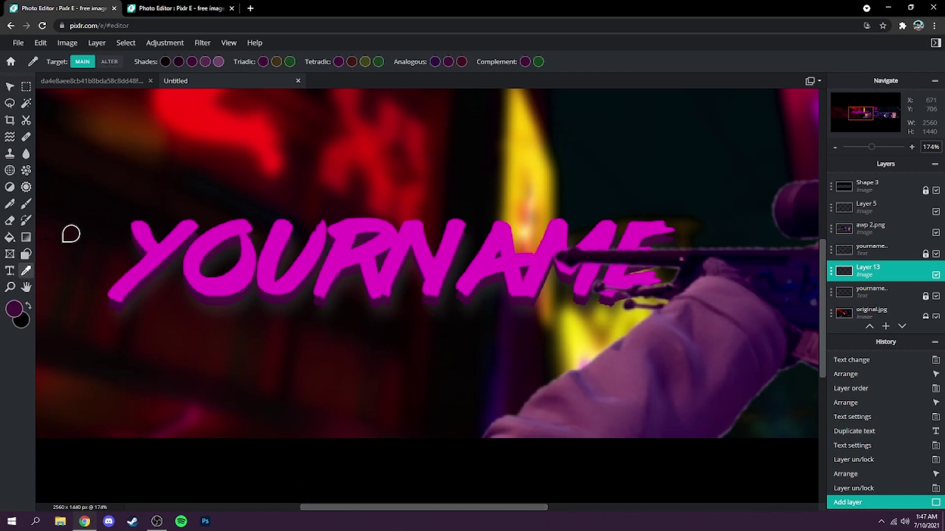
# Select the gap between the magenta and dark purple at the lower tip of the Y with the Polygon lasso
pyautogui.click(10, 105)
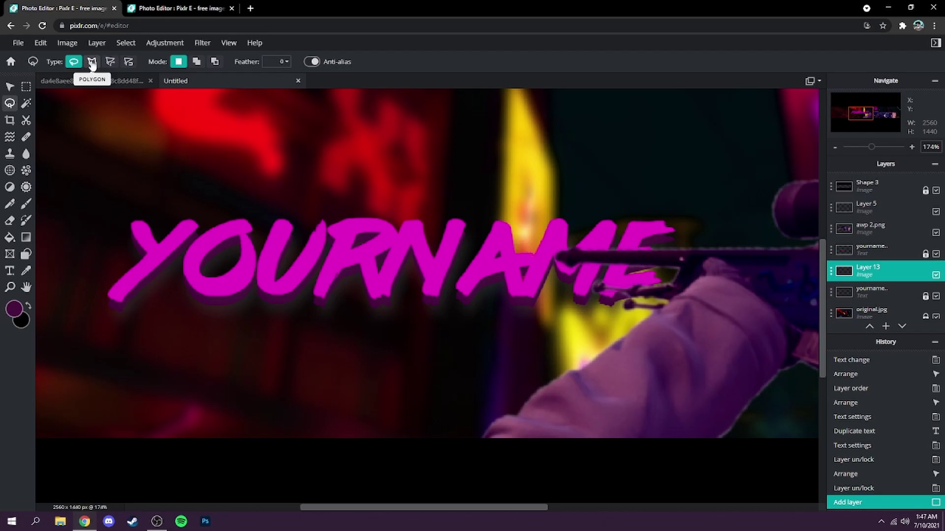
pyautogui.click(92, 63)
pyautogui.scroll(8, 342, 199)
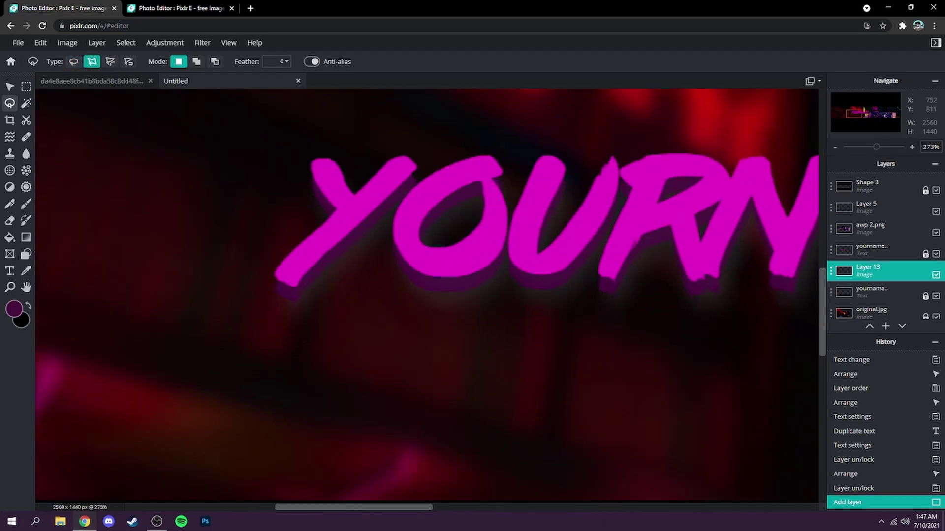
pyautogui.scroll(3, 253, 254)
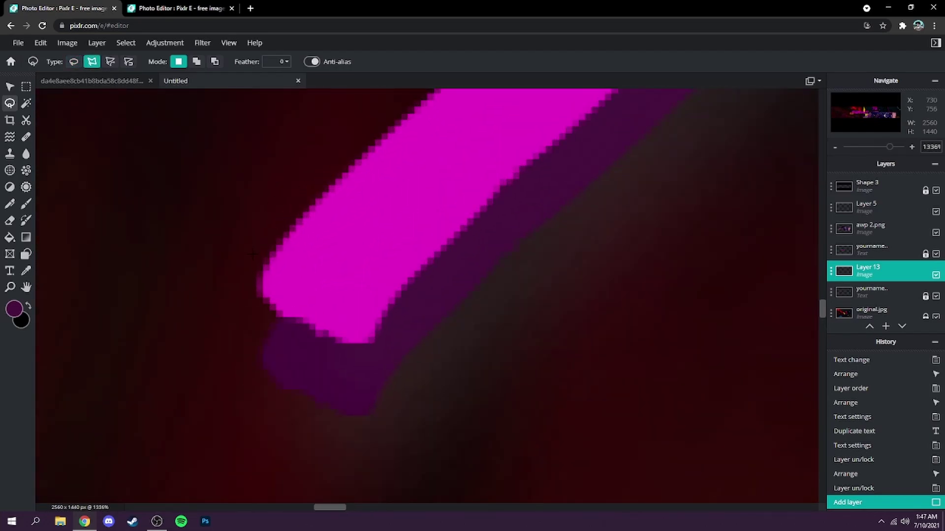
pyautogui.click(260, 290)
pyautogui.click(336, 345)
pyautogui.click(261, 288)
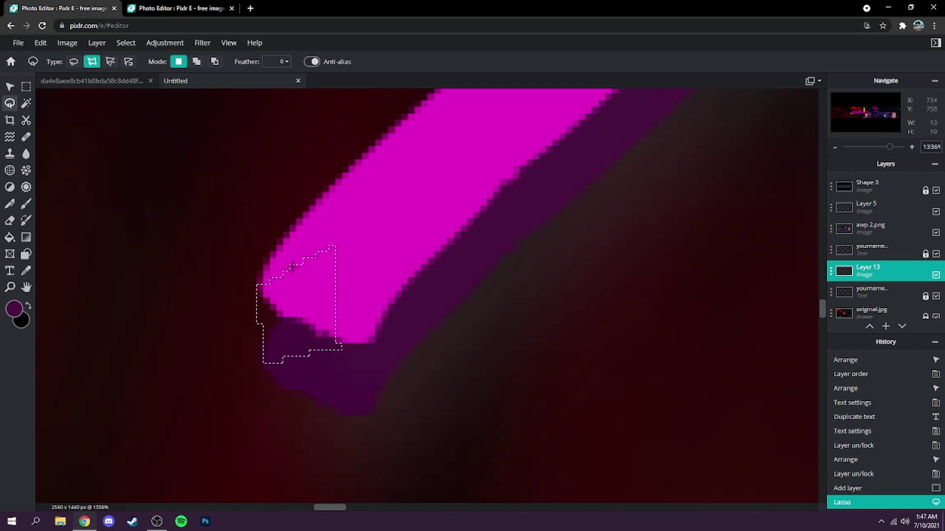
# Fill the selected gap at the Y's lower tip with the sampled dark purple on the new layer
pyautogui.click(9, 237)
pyautogui.click(278, 313)
pyautogui.click(270, 308)
# Select the gap between the magenta and dark purple at the Y's upper-right tip with the Polygon lasso
pyautogui.scroll(-5, 365, 305)
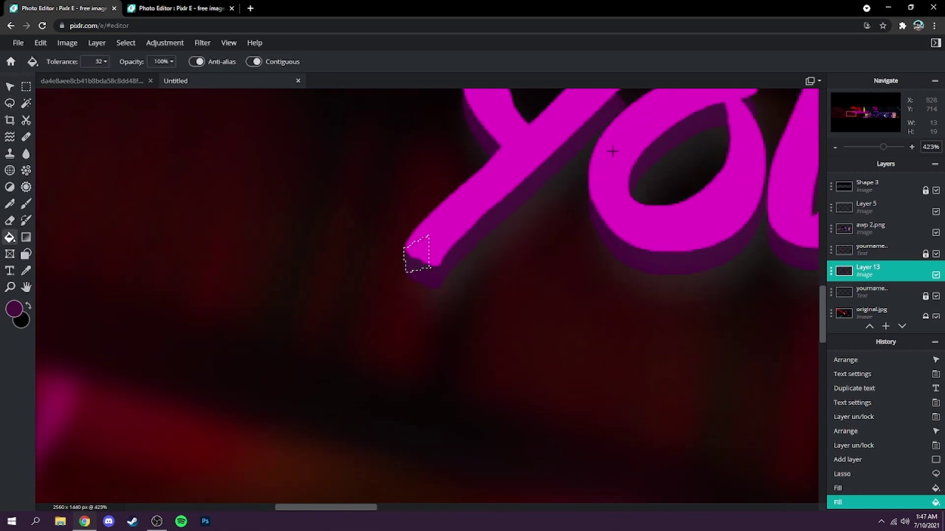
pyautogui.moveTo(821, 295); pyautogui.dragTo(822, 257)
pyautogui.scroll(2, 730, 369)
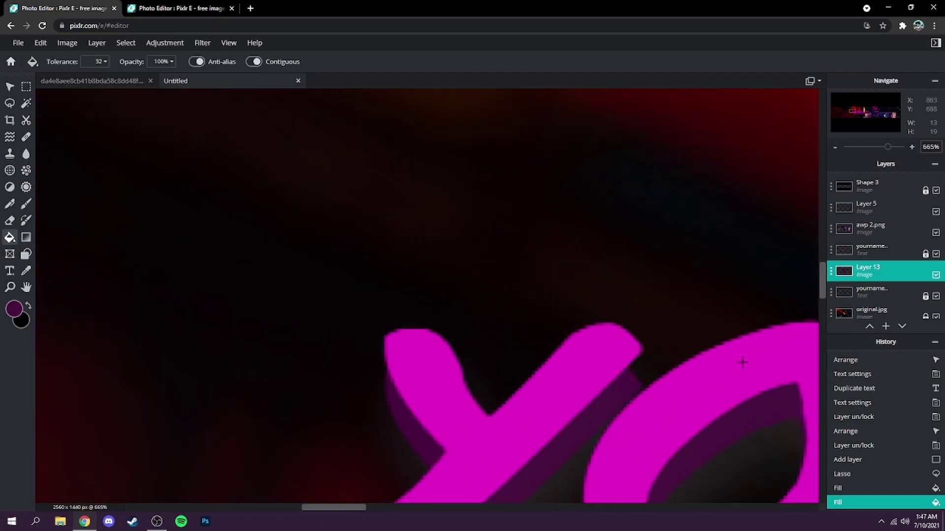
pyautogui.scroll(-3, 766, 347)
pyautogui.moveTo(377, 507); pyautogui.dragTo(430, 508)
pyautogui.scroll(-2, 495, 336)
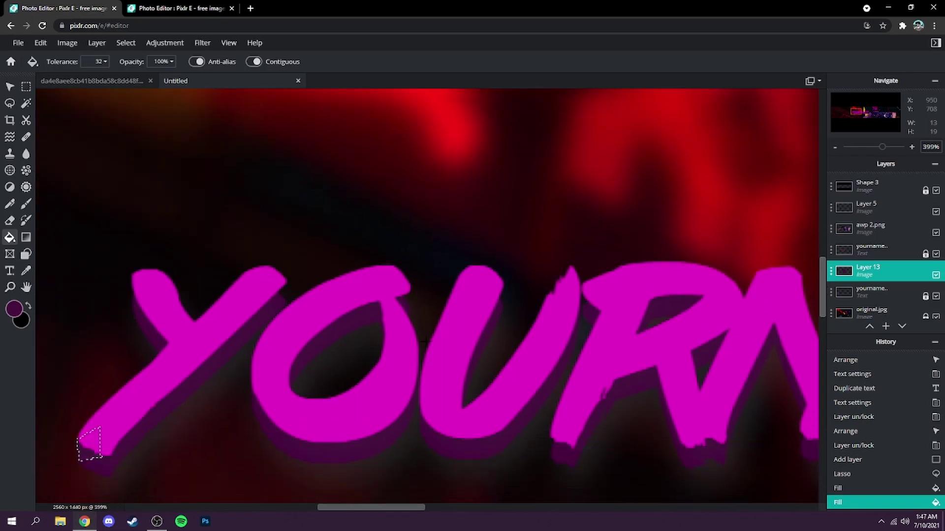
pyautogui.scroll(5, 236, 286)
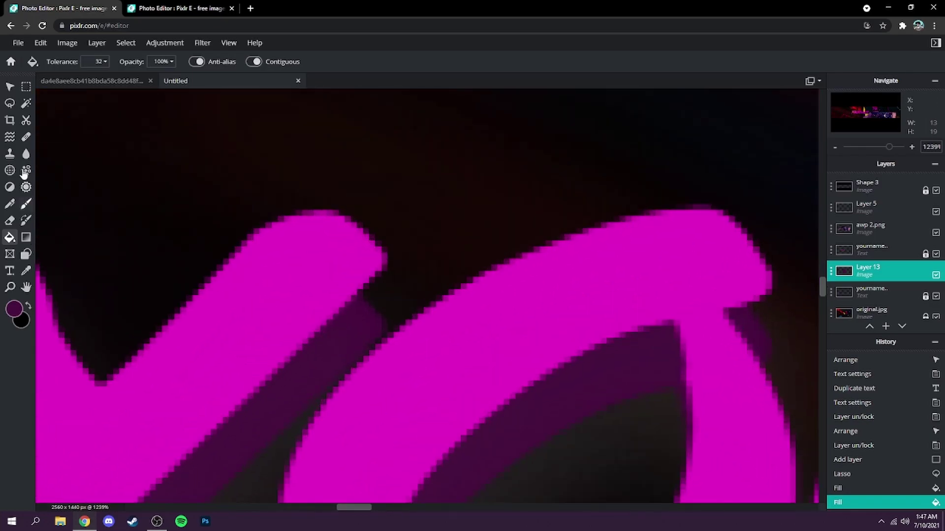
pyautogui.click(10, 103)
pyautogui.click(93, 64)
pyautogui.click(384, 264)
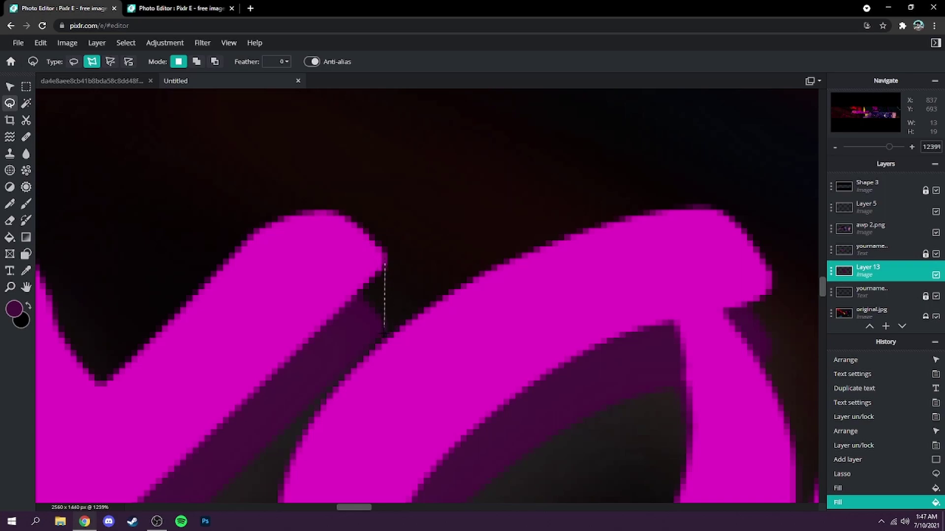
pyautogui.click(307, 285)
pyautogui.click(385, 264)
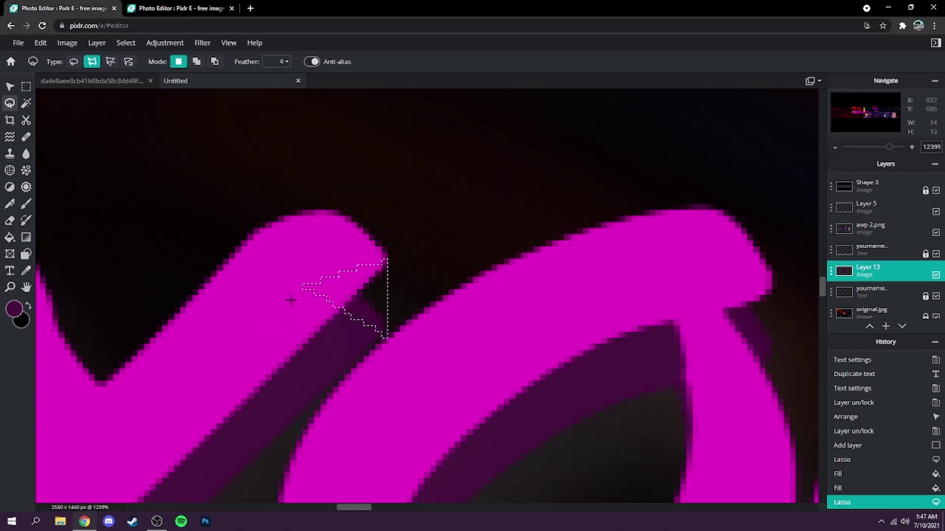
# Fill the selected gap at the Y's upper-right tip with dark purple and clear the selection
pyautogui.click(9, 238)
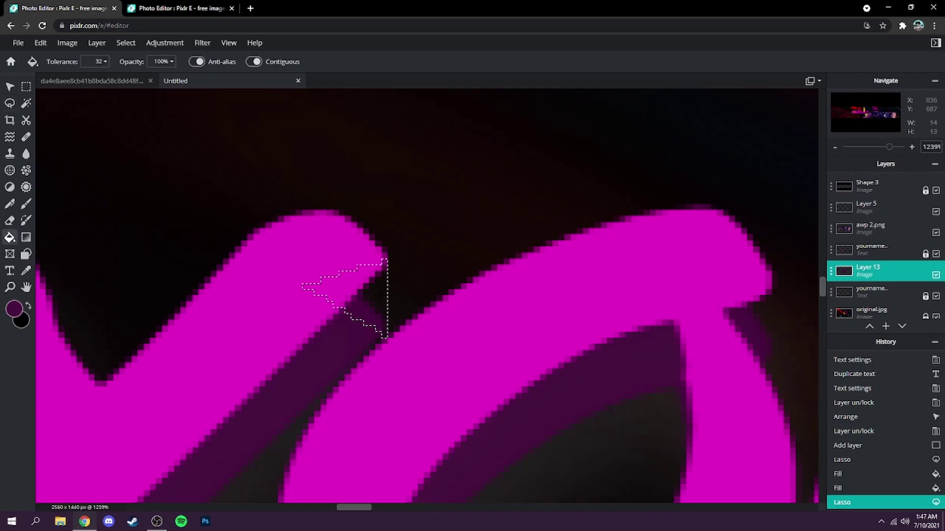
pyautogui.click(377, 289)
pyautogui.scroll(-4, 406, 306)
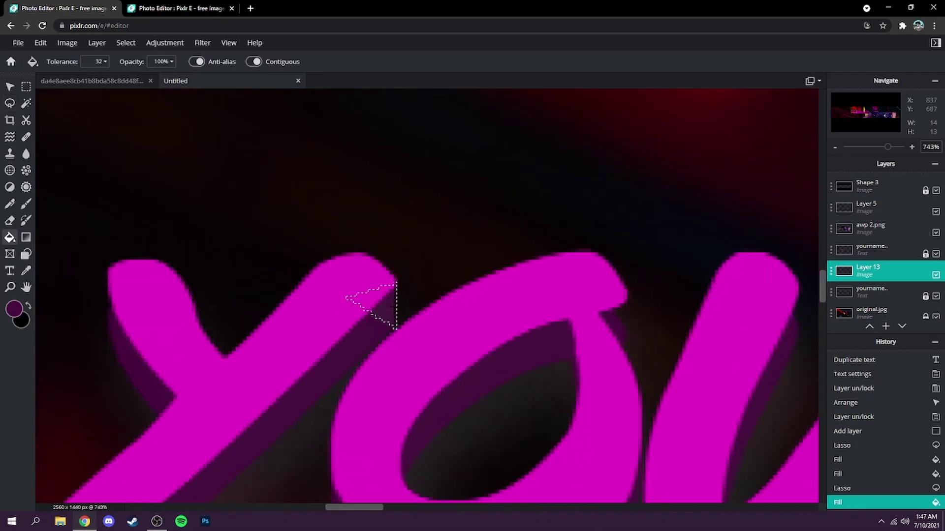
pyautogui.scroll(2, 420, 470)
pyautogui.scroll(-2, 648, 348)
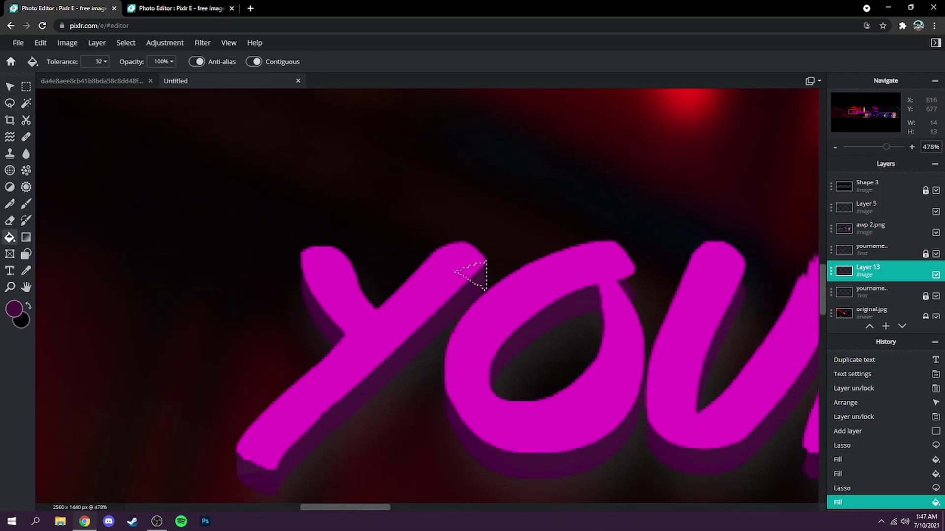
pyautogui.click(126, 43)
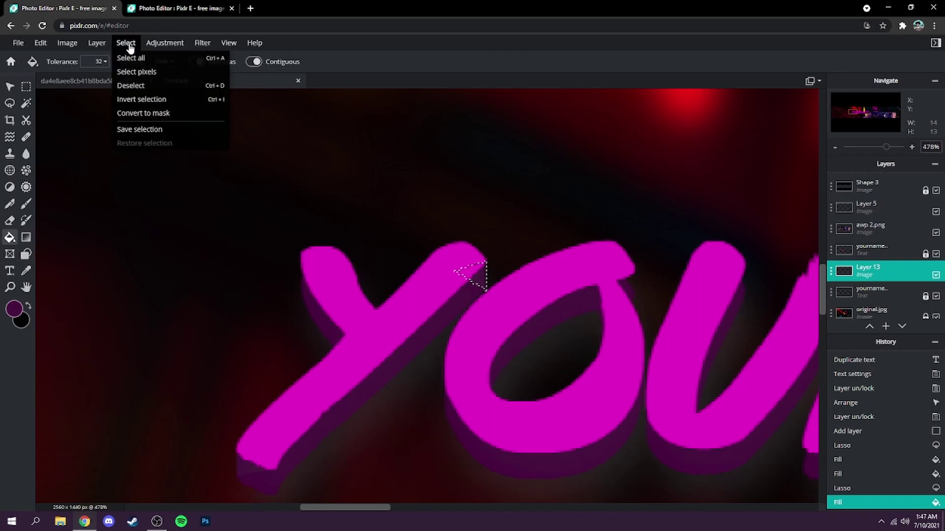
pyautogui.click(131, 86)
# Lasso and fill the gaps from the O's upper-right tip through the R's left foot with dark purple, one at a time
pyautogui.scroll(-5, 601, 401)
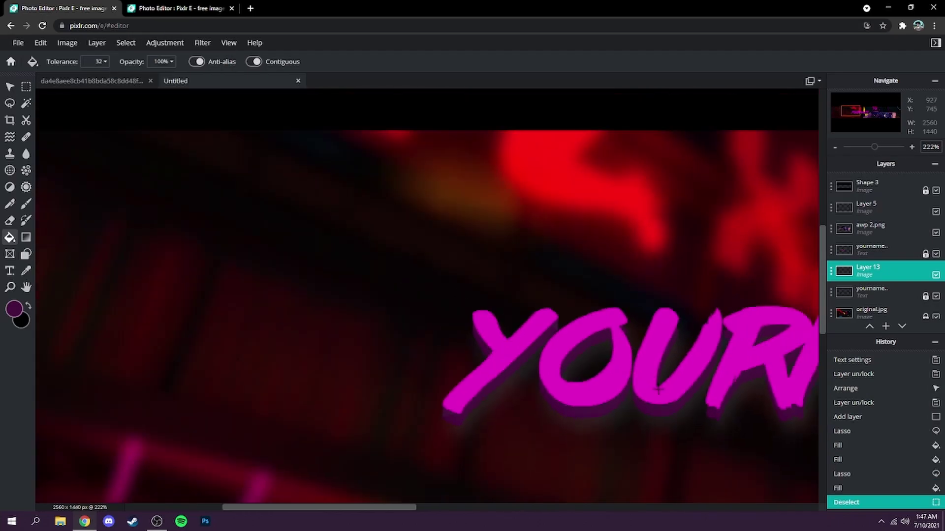
pyautogui.scroll(2, 601, 401)
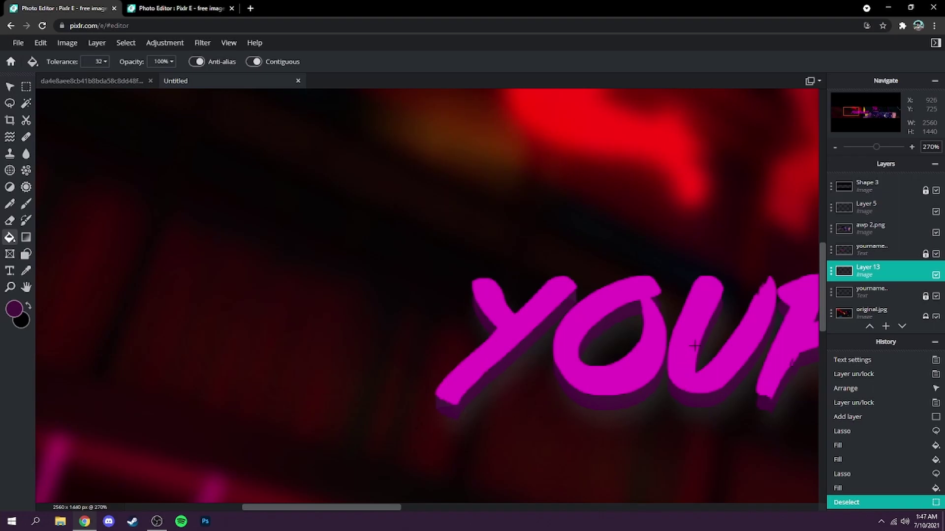
pyautogui.press('l')
pyautogui.scroll(5, 606, 350)
pyautogui.press('g')
pyautogui.click(433, 255)
pyautogui.scroll(-3, 433, 255)
pyautogui.press('l')
pyautogui.scroll(3, 431, 280)
pyautogui.click(431, 280)
pyautogui.press('g')
pyautogui.click(432, 280)
pyautogui.scroll(-3, 431, 280)
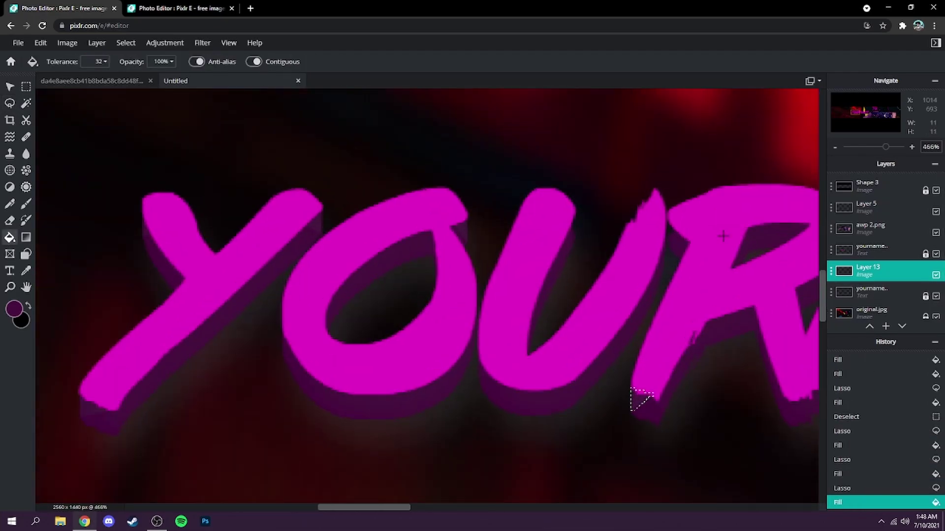
# Lasso the gaps at the R's right foot and fill them with the same dark purple
pyautogui.press('l')
pyautogui.scroll(3, 639, 397)
pyautogui.click(373, 251)
pyautogui.press('g')
pyautogui.click(404, 236)
pyautogui.scroll(-3, 404, 236)
pyautogui.press('l')
pyautogui.click(443, 280)
pyautogui.press('g')
pyautogui.click(457, 280)
pyautogui.scroll(3, 457, 281)
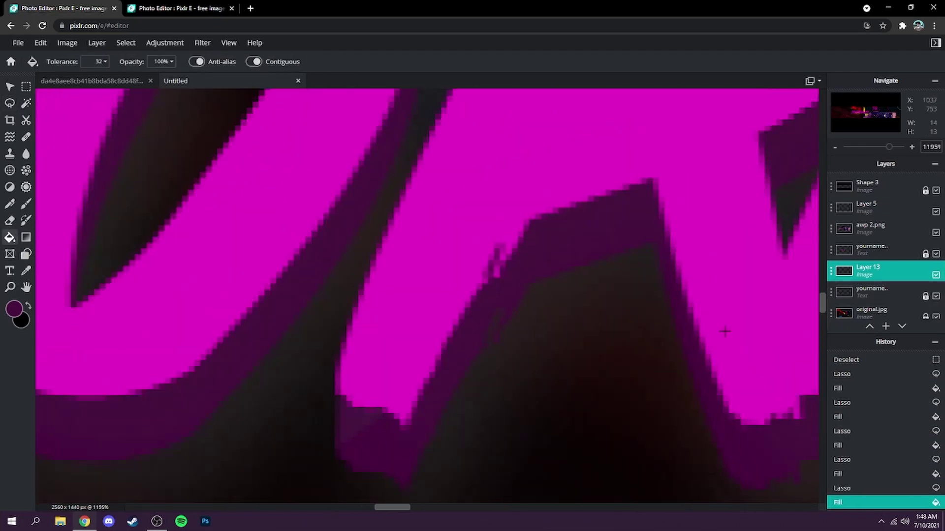
# Lasso and fill the following gaps, up to the N's upper-right tip, with dark purple
pyautogui.click(9, 103)
pyautogui.click(497, 344)
pyautogui.press('g')
pyautogui.click(541, 344)
pyautogui.scroll(-3, 541, 345)
pyautogui.press('l')
pyautogui.scroll(3, 275, 246)
pyautogui.click(276, 246)
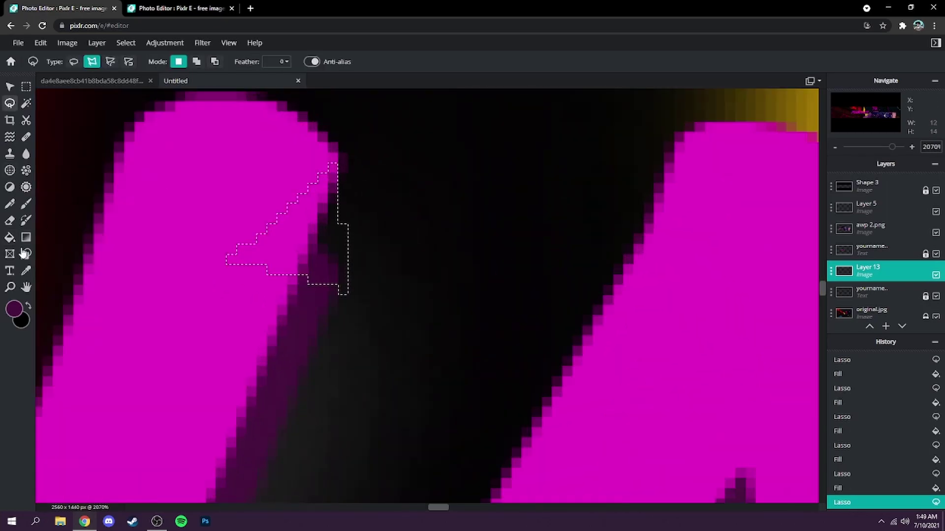
pyautogui.scroll(-3, 390, 255)
# Lasso and fill the gaps at the foot of the M's right leg and the E's lower-left foot with dark purple
pyautogui.press('l')
pyautogui.scroll(3, 443, 394)
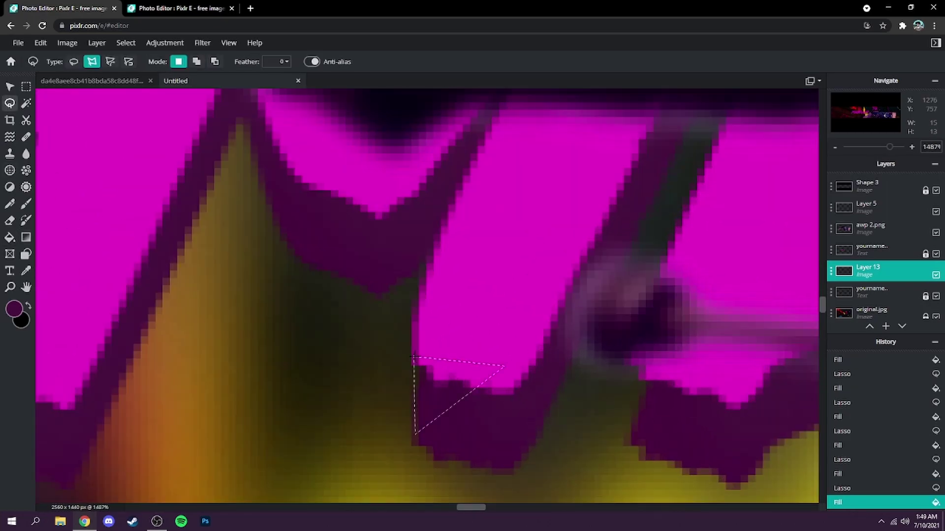
pyautogui.press('g')
pyautogui.scroll(-3, 743, 284)
pyautogui.press('l')
pyautogui.scroll(3, 743, 284)
pyautogui.press('g')
pyautogui.scroll(-3, 459, 299)
# Lasso and fill the gaps at the E's upper-right and lower-right tips with dark purple
pyautogui.press('l')
pyautogui.scroll(5, 566, 394)
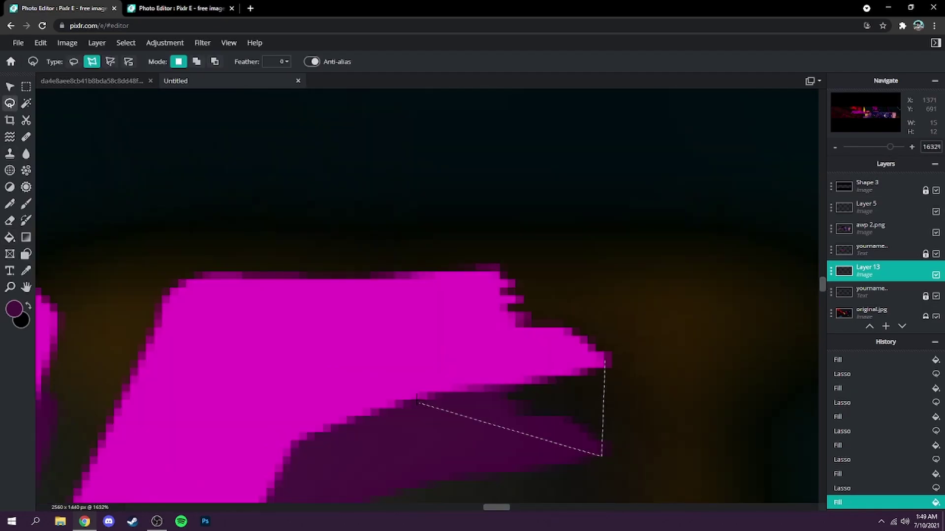
pyautogui.press('g')
pyautogui.scroll(-3, 828, 329)
pyautogui.press('l')
pyautogui.click(480, 317)
pyautogui.press('g')
pyautogui.scroll(-3, 375, 270)
pyautogui.press('l')
pyautogui.click(768, 162)
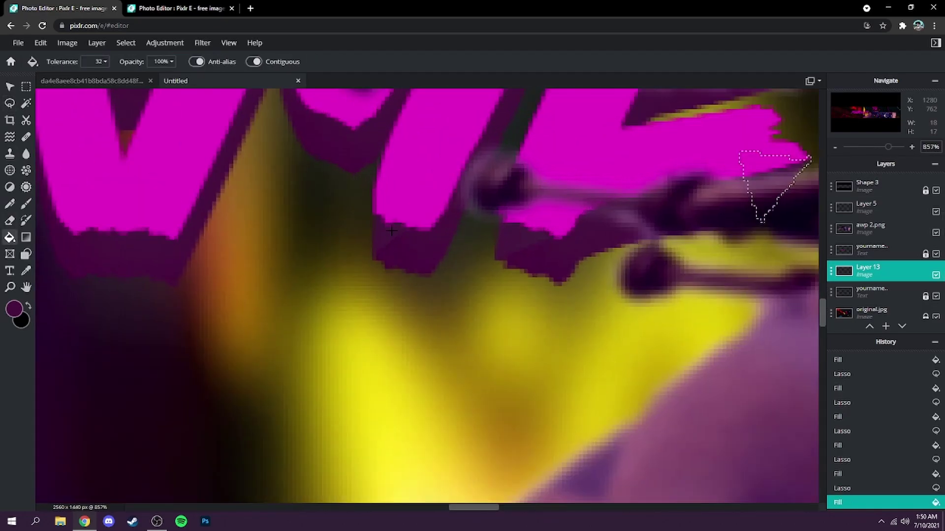
pyautogui.press('g')
pyautogui.scroll(-5, 449, 304)
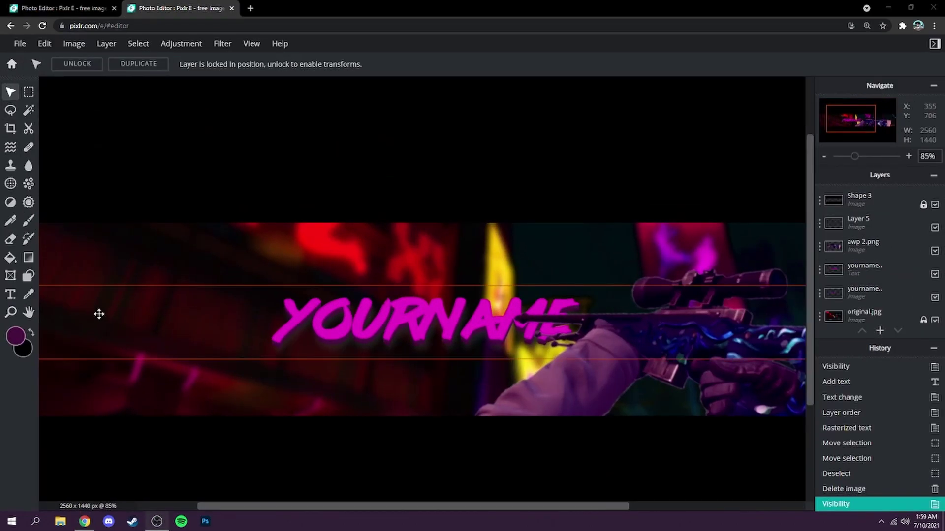
# In the second editor project, merge the YOURNAME text layer with the YOURNAME image layer beneath it
pyautogui.click(872, 272)
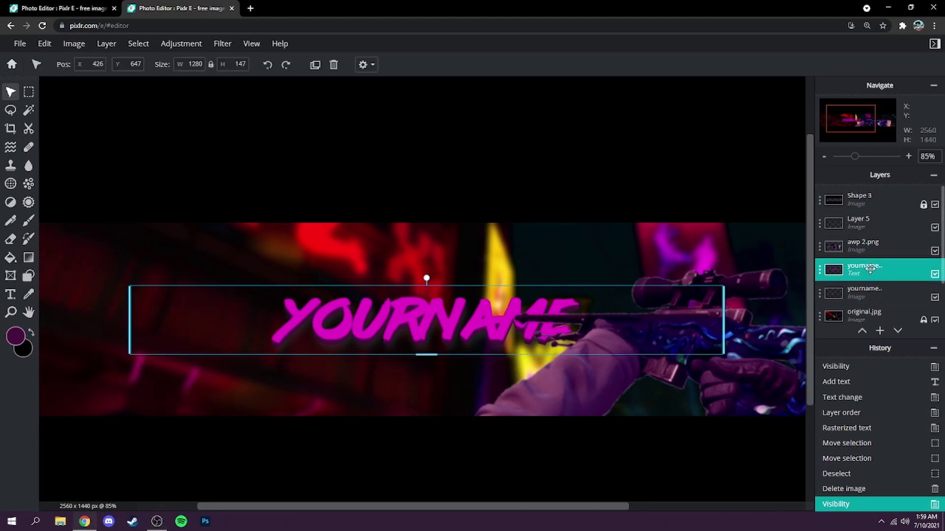
pyautogui.click(861, 268)
pyautogui.click(760, 341)
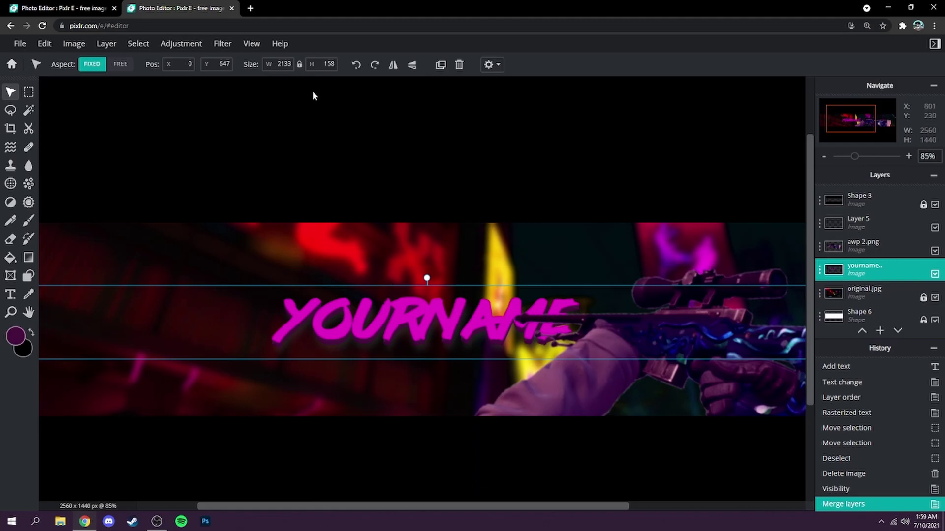
# Hide and show the merged YOURNAME layer twice to check what it contains
pyautogui.click(934, 274)
pyautogui.click(935, 274)
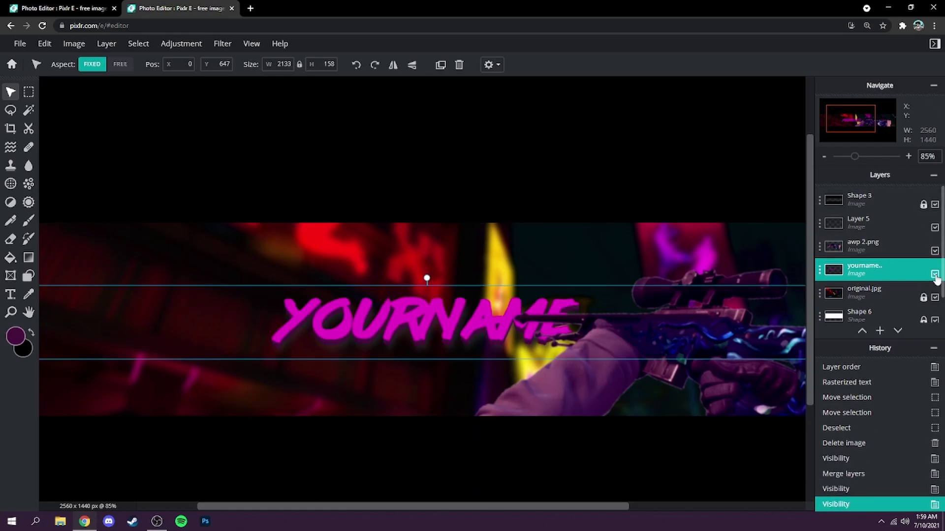
pyautogui.click(935, 274)
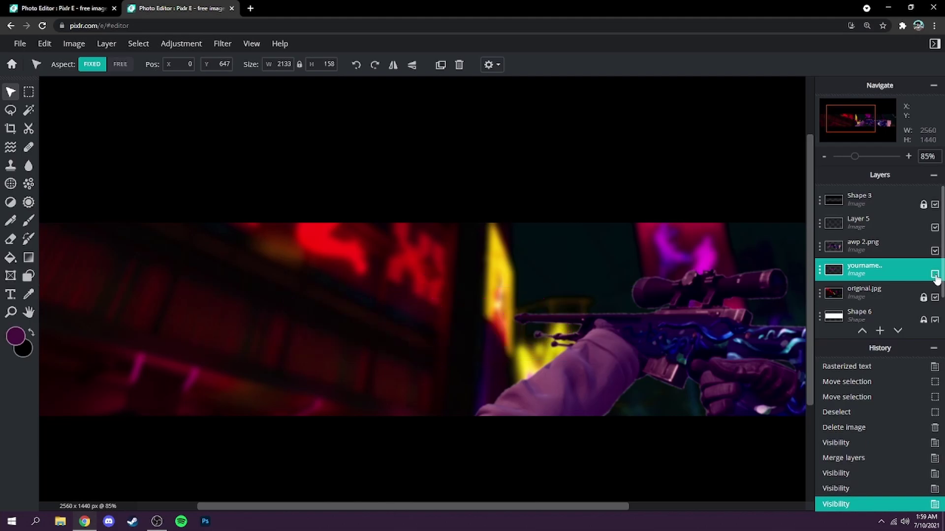
pyautogui.click(935, 274)
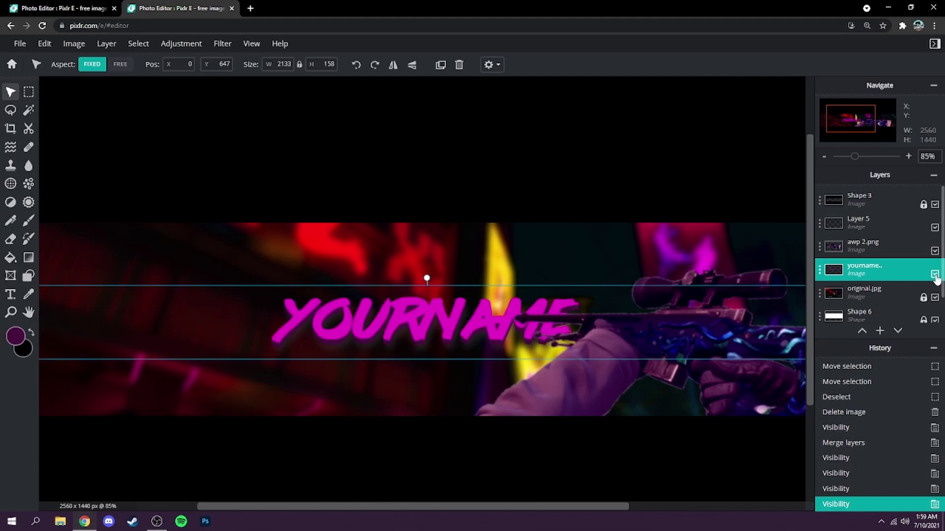
# Rasterize the merged YOURNAME layer and apply the RGB Split glitch filter to it with a Distance of 2
pyautogui.click(112, 47)
pyautogui.click(118, 149)
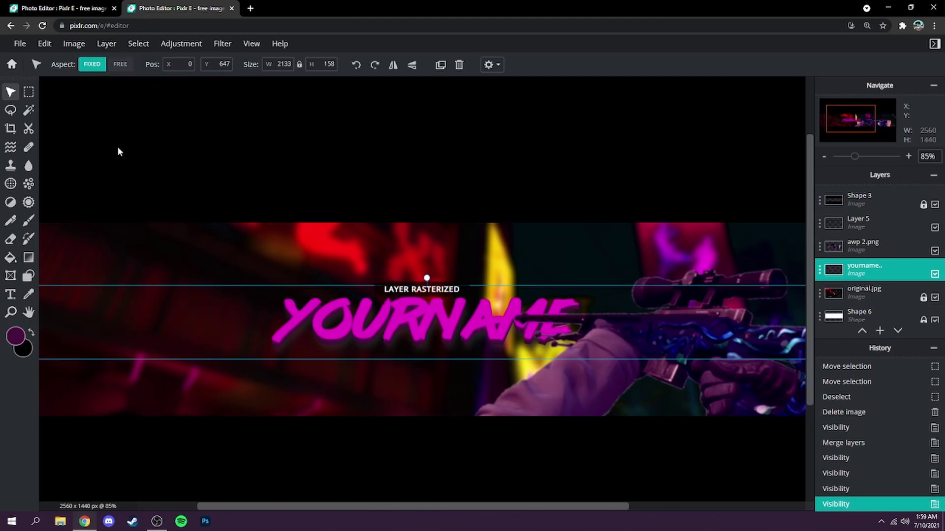
pyautogui.click(221, 45)
pyautogui.moveTo(228, 95)
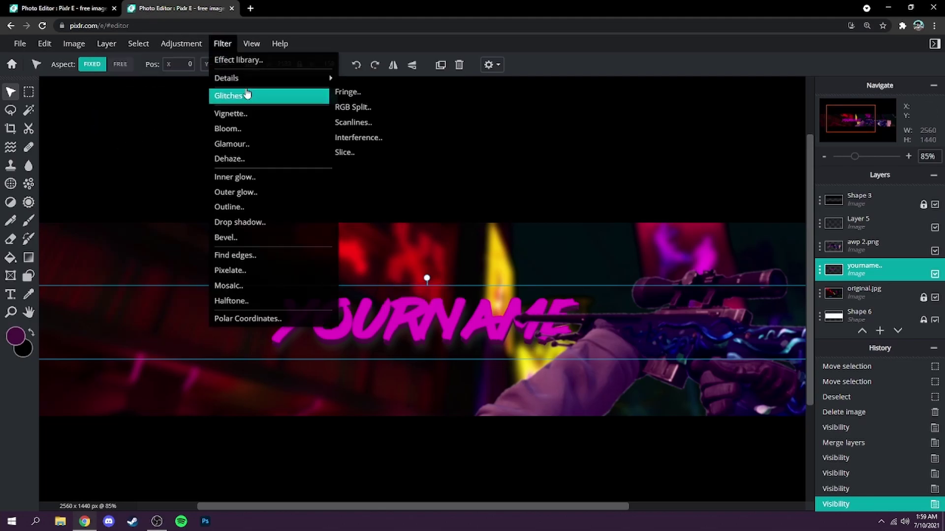
pyautogui.click(364, 108)
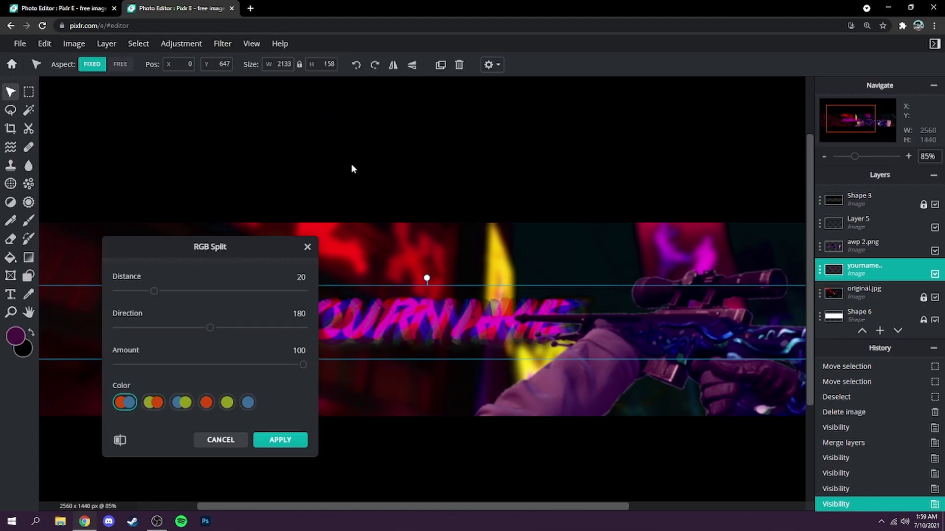
pyautogui.moveTo(238, 241); pyautogui.dragTo(158, 229)
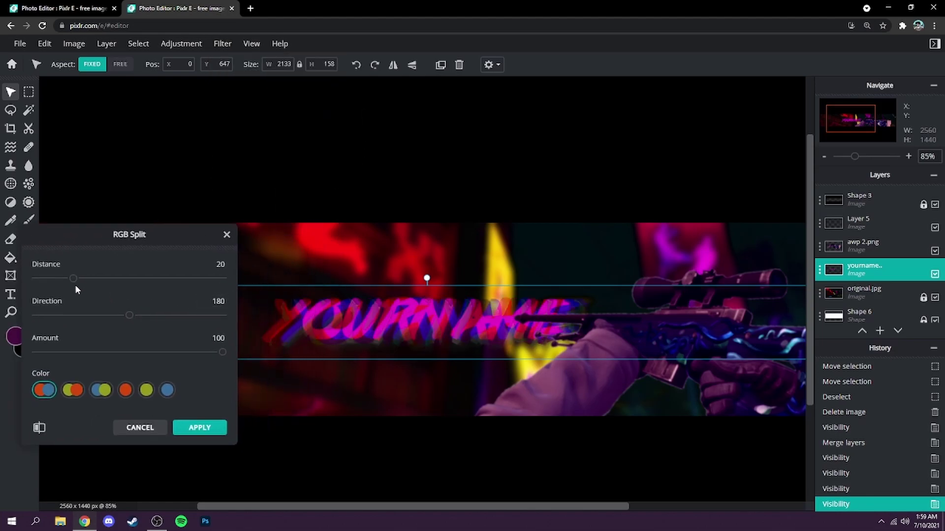
pyautogui.moveTo(75, 281); pyautogui.dragTo(40, 278)
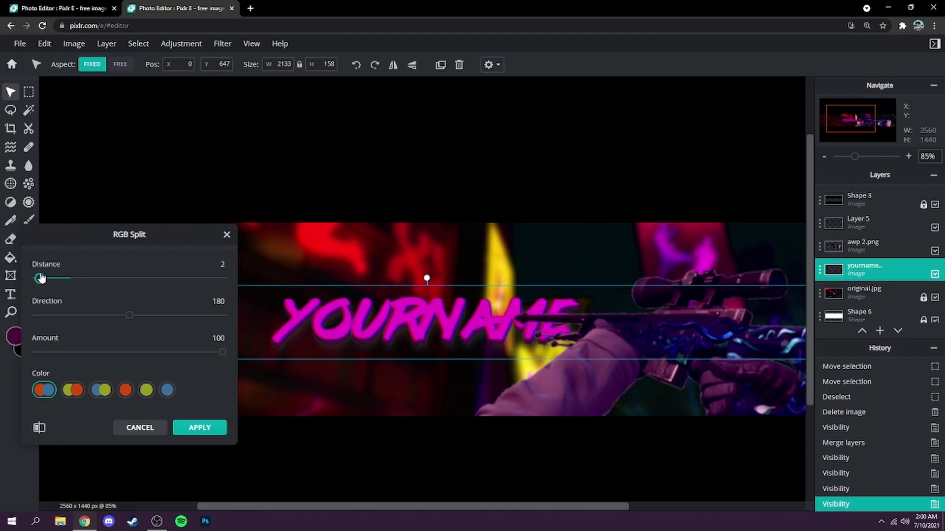
pyautogui.click(212, 423)
# Add a new text layer over the banner and replace its placeholder text with SUBTEXT
pyautogui.scroll(-3, 356, 390)
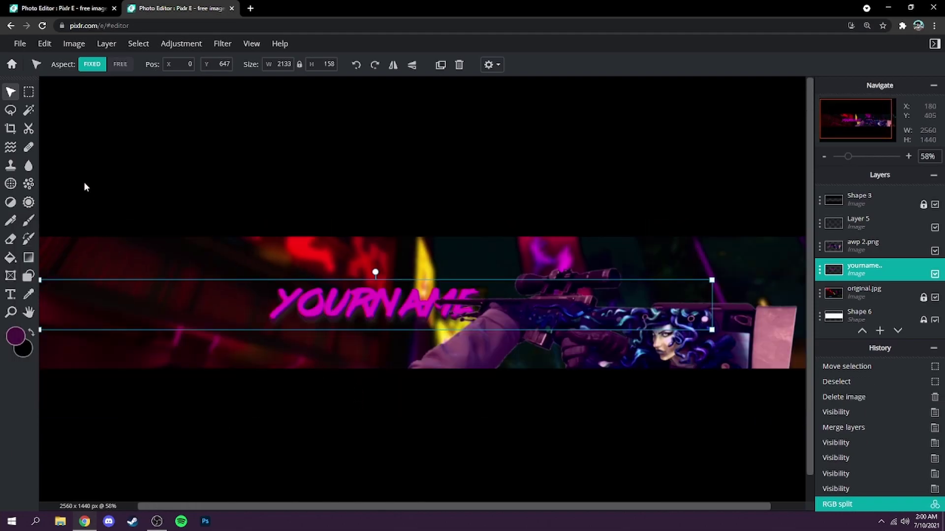
pyautogui.click(294, 240)
pyautogui.scroll(3, 325, 295)
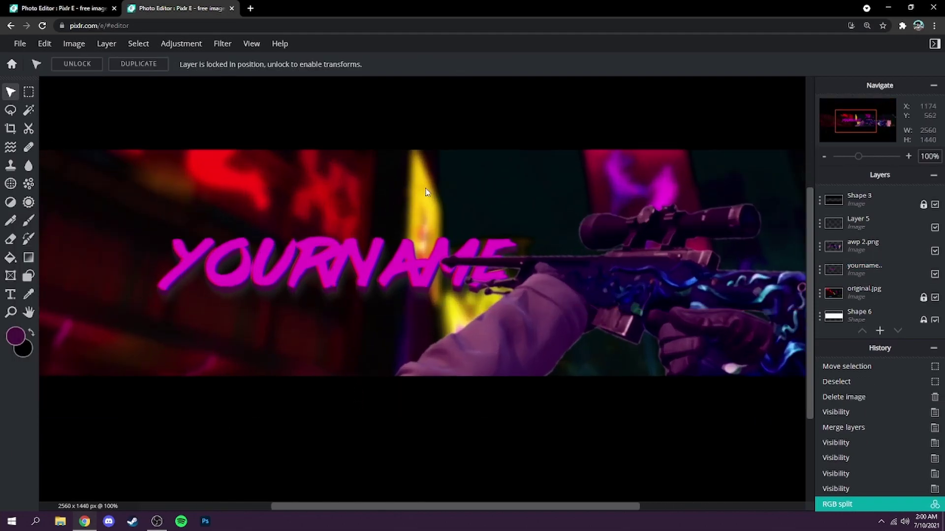
pyautogui.scroll(-3, 352, 193)
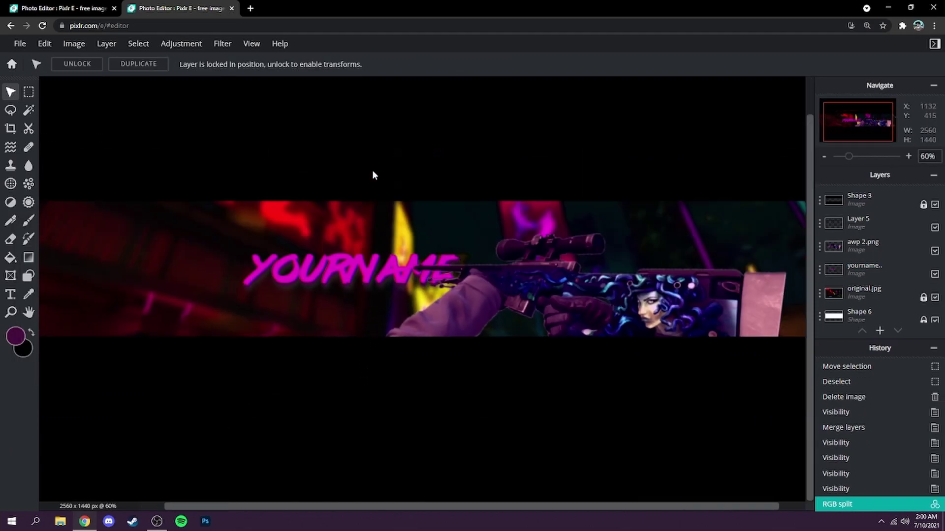
pyautogui.click(10, 294)
pyautogui.click(324, 335)
pyautogui.click(216, 368)
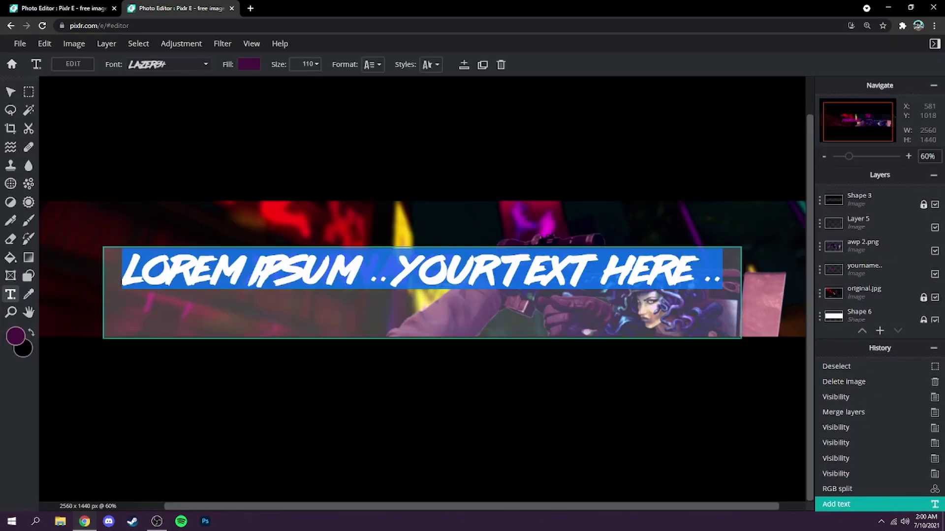
pyautogui.press('BackSpace')
pyautogui.write('SUBTEXT')
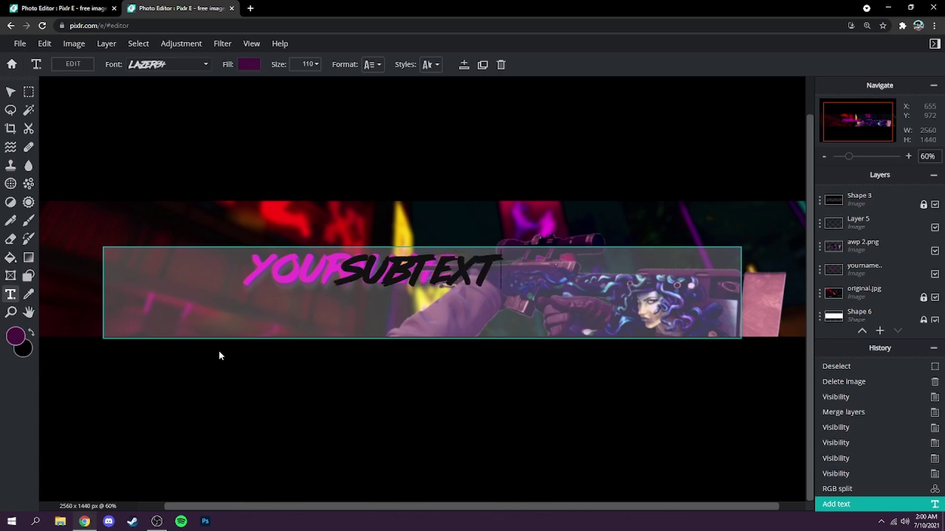
# Set the SUBTEXT fill colour to white (#FFFFFF) and move its text layer between Layer 5 and awp 2.png
pyautogui.click(251, 66)
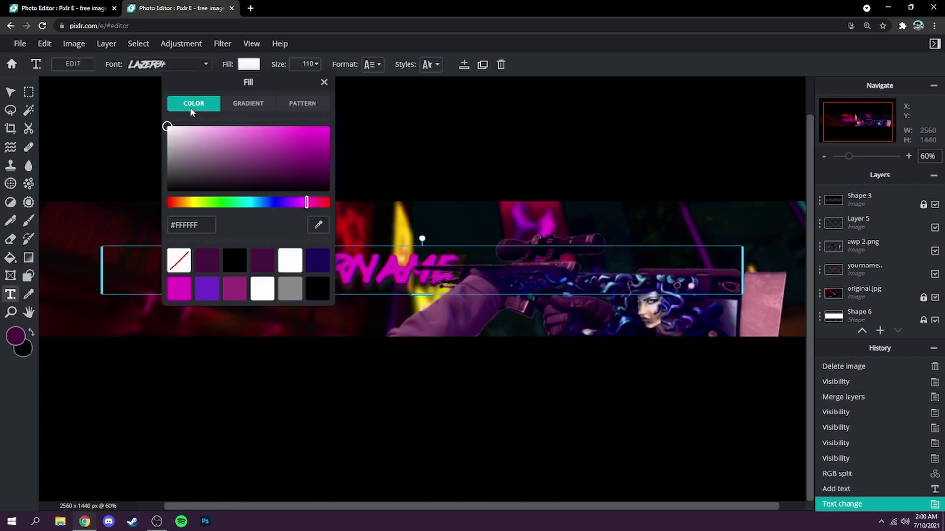
pyautogui.click(323, 82)
pyautogui.scroll(-2, 899, 306)
pyautogui.moveTo(866, 280); pyautogui.dragTo(863, 216)
pyautogui.scroll(2, 864, 222)
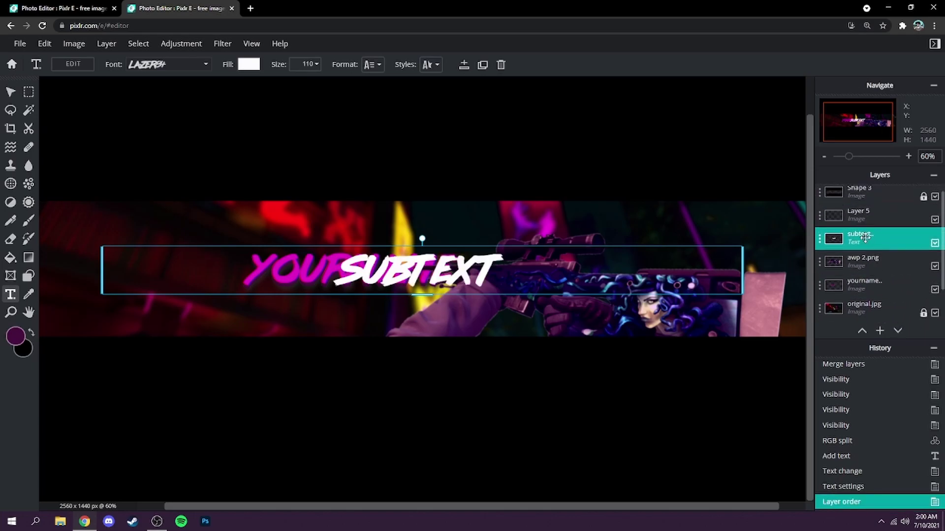
# Set the SUBTEXT font size to 30 and place the text just above the rear part of the rifle
pyautogui.moveTo(521, 274); pyautogui.dragTo(659, 261)
pyautogui.click(308, 64)
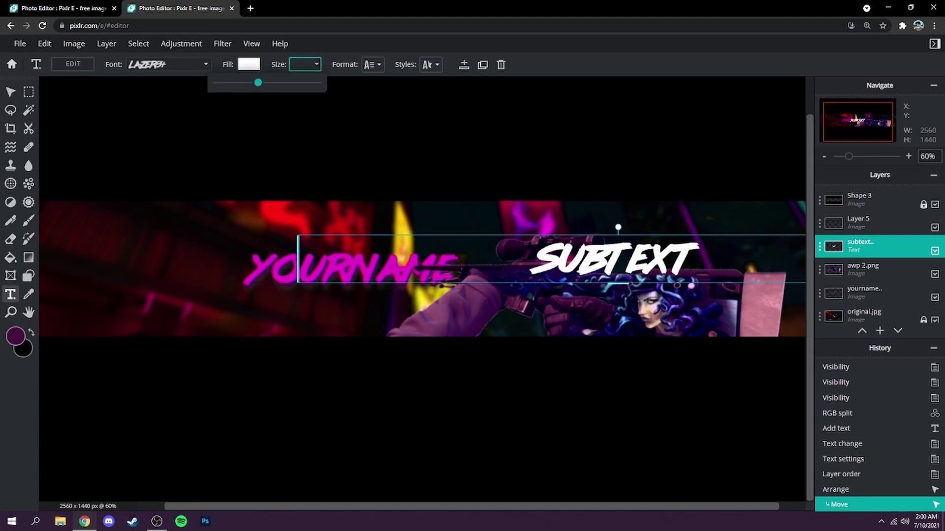
pyautogui.write('30')
pyautogui.press('Return')
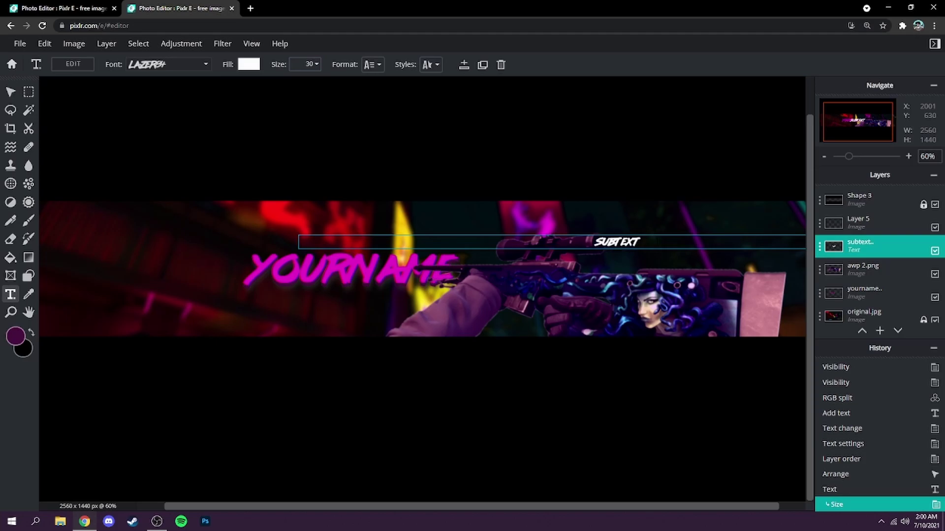
pyautogui.click(622, 244)
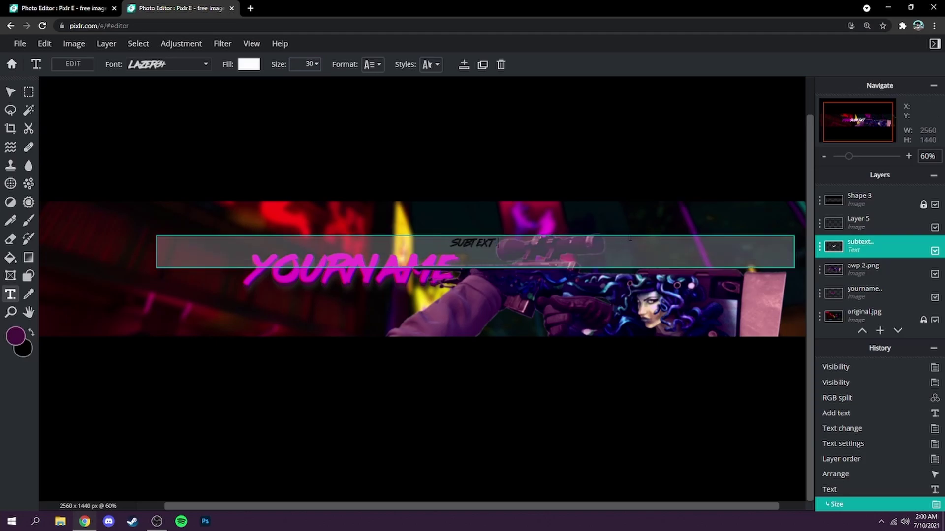
pyautogui.press('Escape')
pyautogui.moveTo(674, 243); pyautogui.dragTo(746, 260)
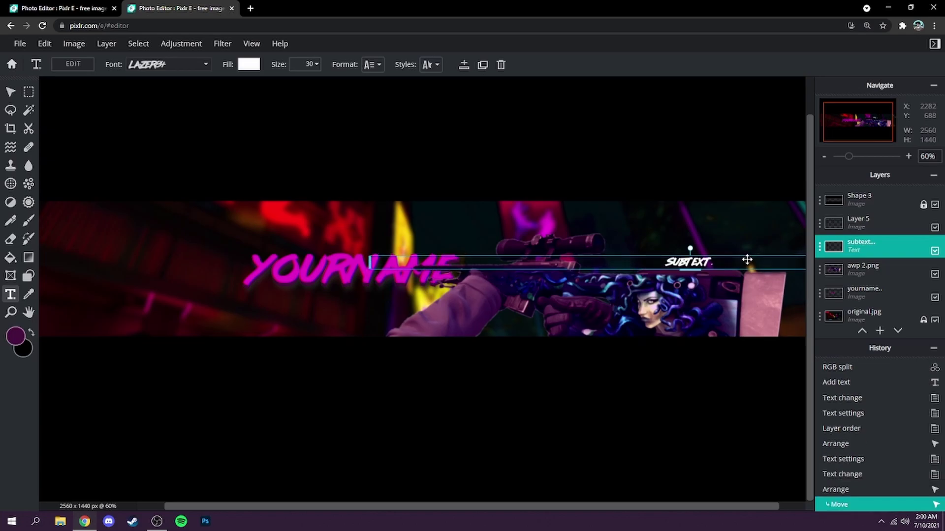
pyautogui.hotkey('ctrl', 'z')
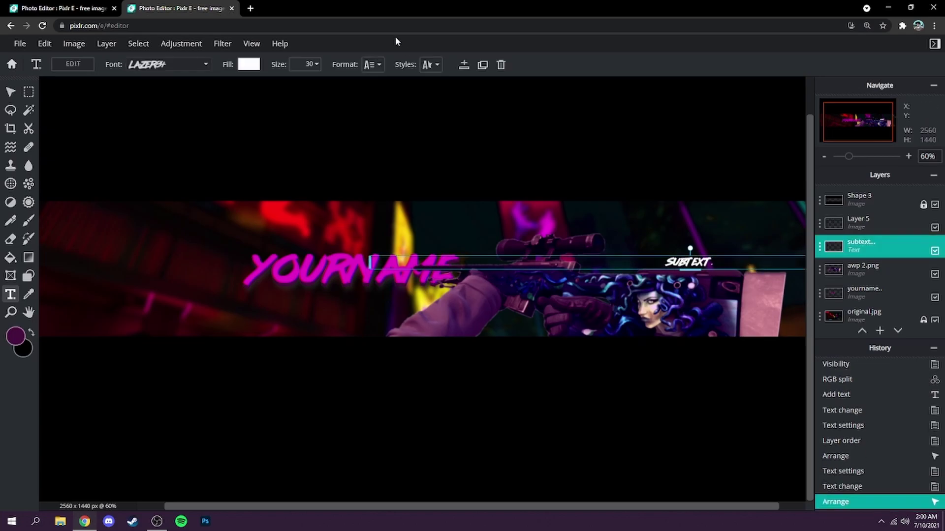
# Turn on the Shadow style for the SUBTEXT layer and deselect the text
pyautogui.click(429, 64)
pyautogui.click(477, 180)
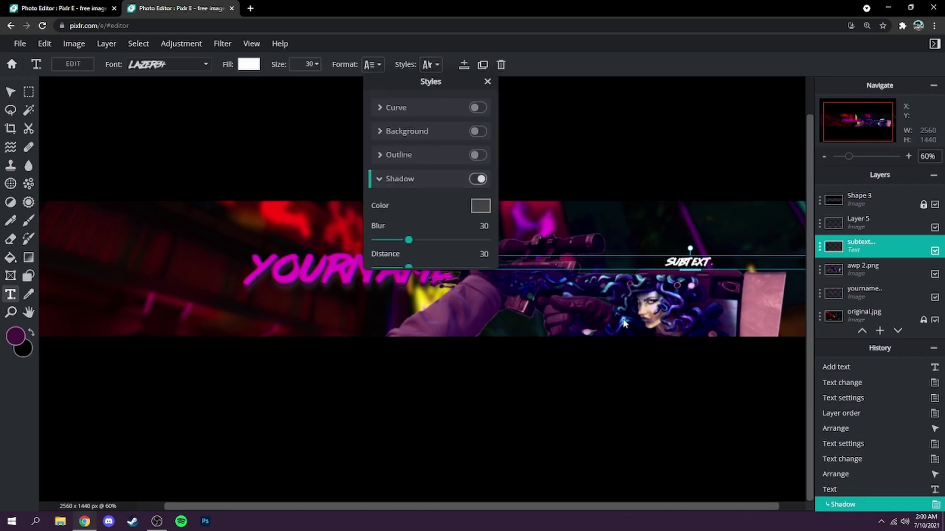
pyautogui.click(641, 359)
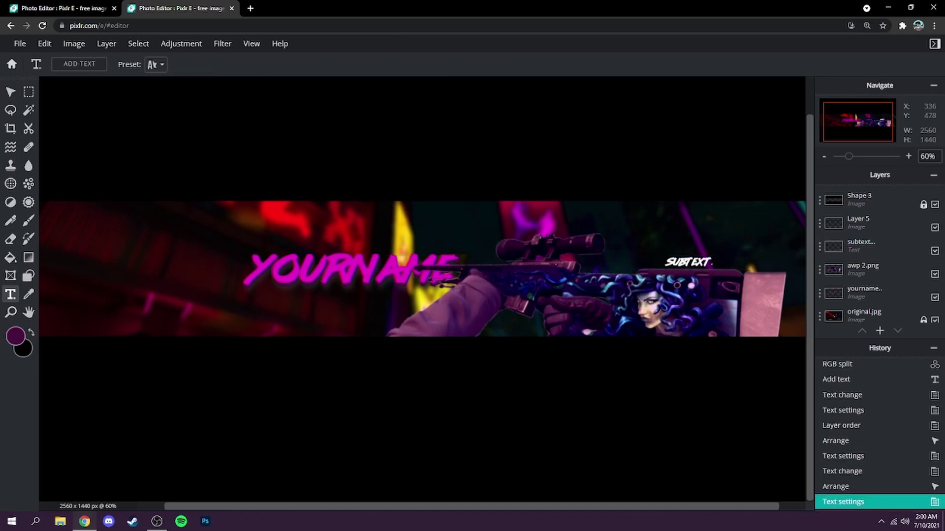
# Add the twitchlogo image as a layer and move it between Shape 3 and Layer 5
pyautogui.click(104, 44)
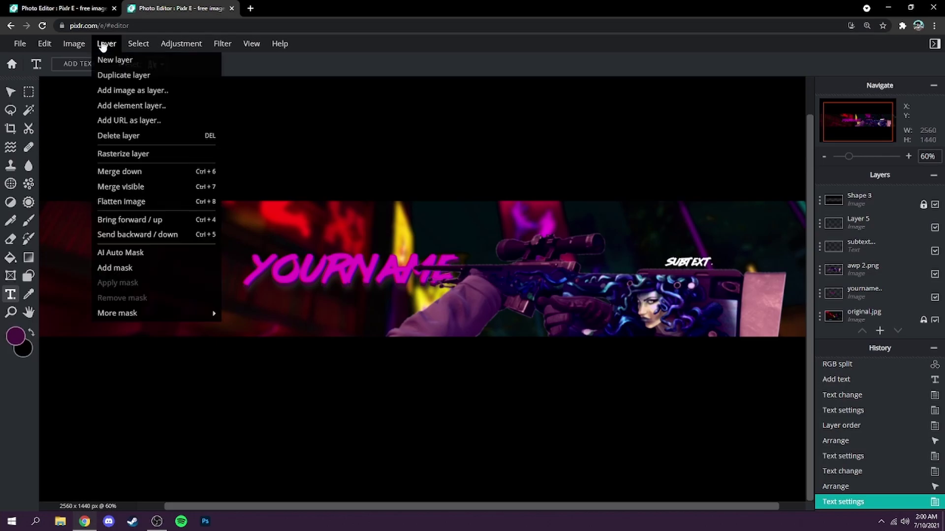
pyautogui.click(158, 92)
pyautogui.click(164, 165)
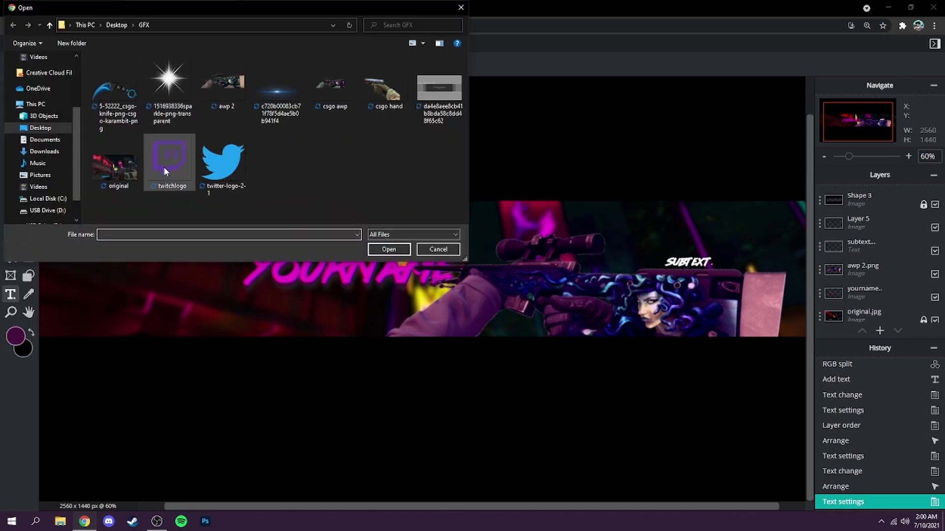
pyautogui.click(378, 253)
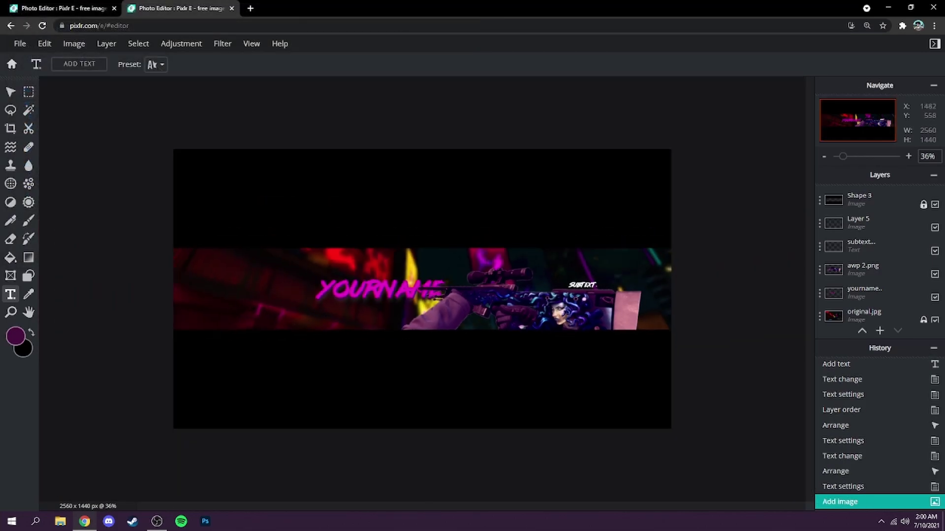
pyautogui.moveTo(922, 286); pyautogui.dragTo(866, 214)
pyautogui.scroll(2, 865, 214)
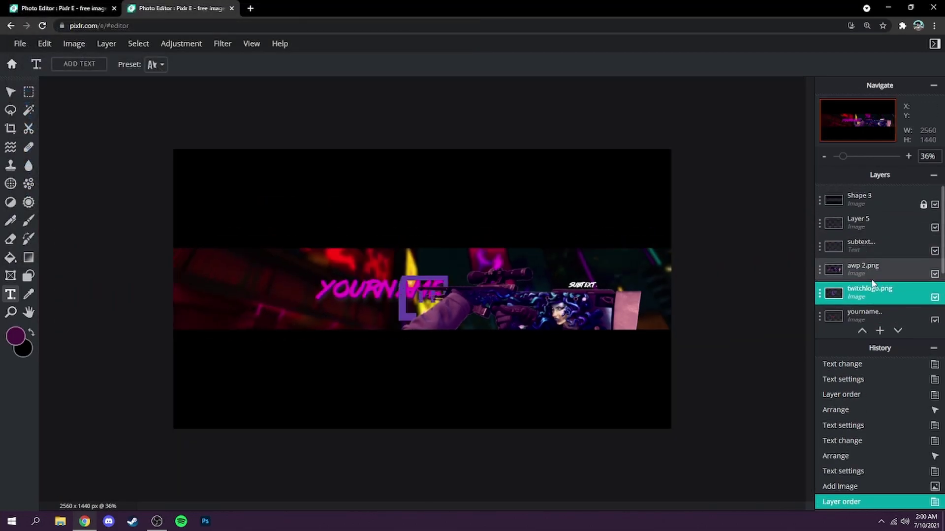
pyautogui.moveTo(865, 288); pyautogui.dragTo(866, 217)
pyautogui.scroll(3, 404, 301)
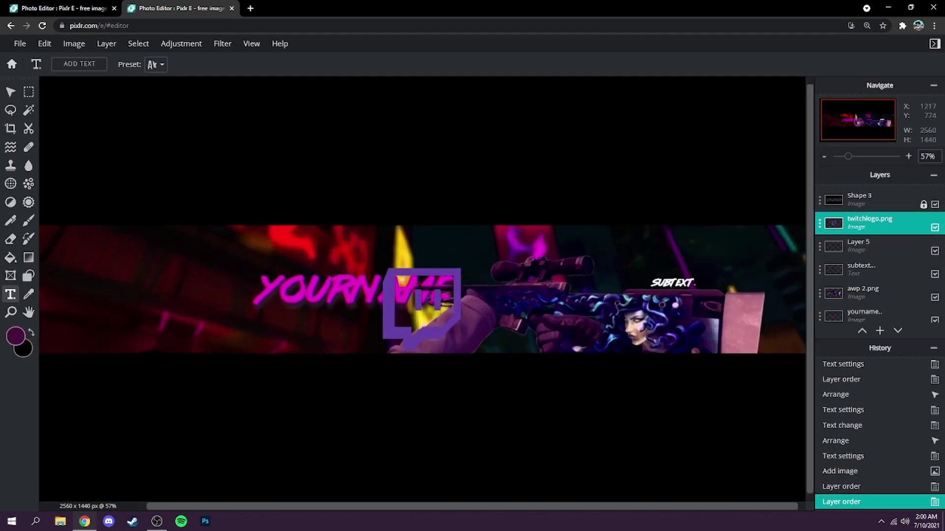
# Shrink the Twitch logo to about 43 × 43 px and place it just above the Y of YOURNAME
pyautogui.click(10, 92)
pyautogui.moveTo(473, 256); pyautogui.dragTo(241, 259)
pyautogui.scroll(4, 324, 261)
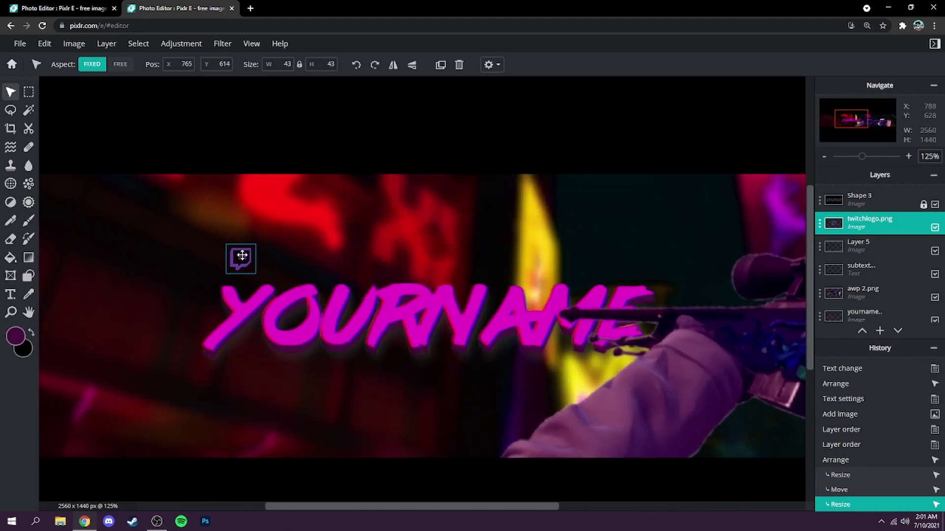
pyautogui.click(199, 195)
# Add the twitter-logo-2-1 image as a layer and move it between the twitchlogo layer and Layer 5
pyautogui.click(107, 43)
pyautogui.click(136, 92)
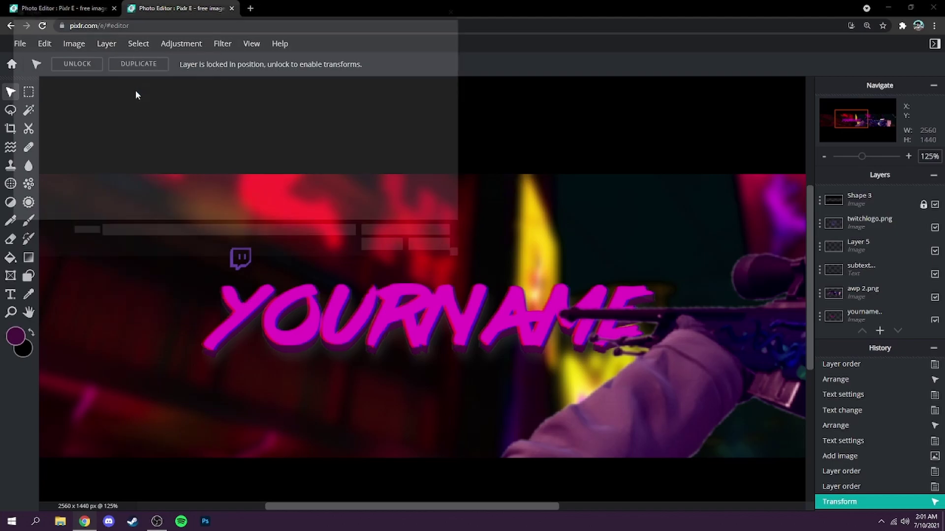
pyautogui.click(224, 164)
pyautogui.click(388, 249)
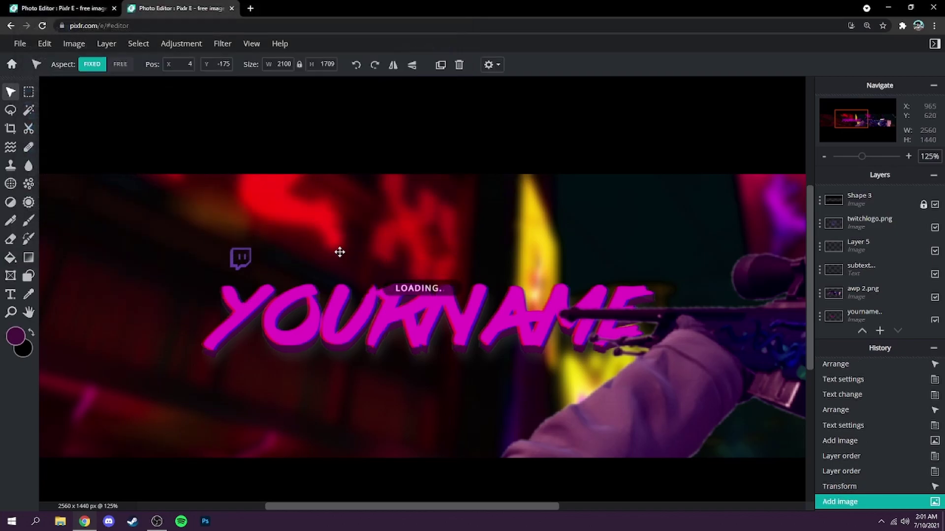
pyautogui.scroll(-3, 369, 269)
pyautogui.moveTo(876, 284); pyautogui.dragTo(859, 242)
pyautogui.scroll(-2, 519, 254)
pyautogui.scroll(-2, 551, 168)
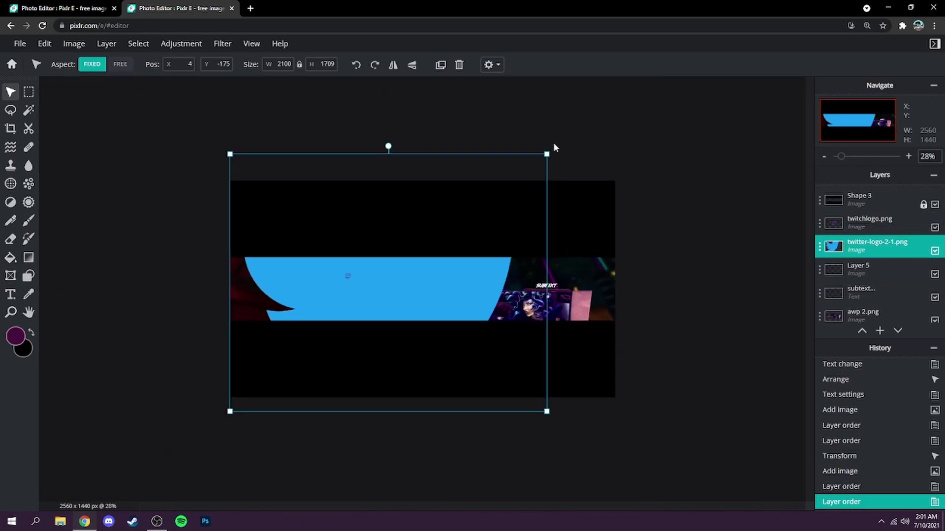
# Shrink the Twitter logo to about 37 × 30 px and place it directly beside the Twitch logo, above YOURNAME
pyautogui.moveTo(545, 153); pyautogui.dragTo(243, 400)
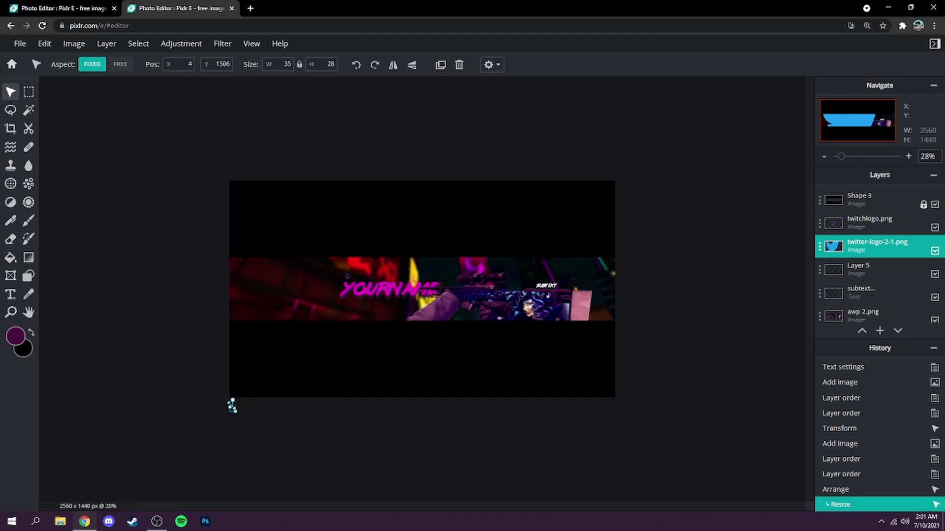
pyautogui.moveTo(234, 407); pyautogui.dragTo(355, 276)
pyautogui.scroll(5, 355, 276)
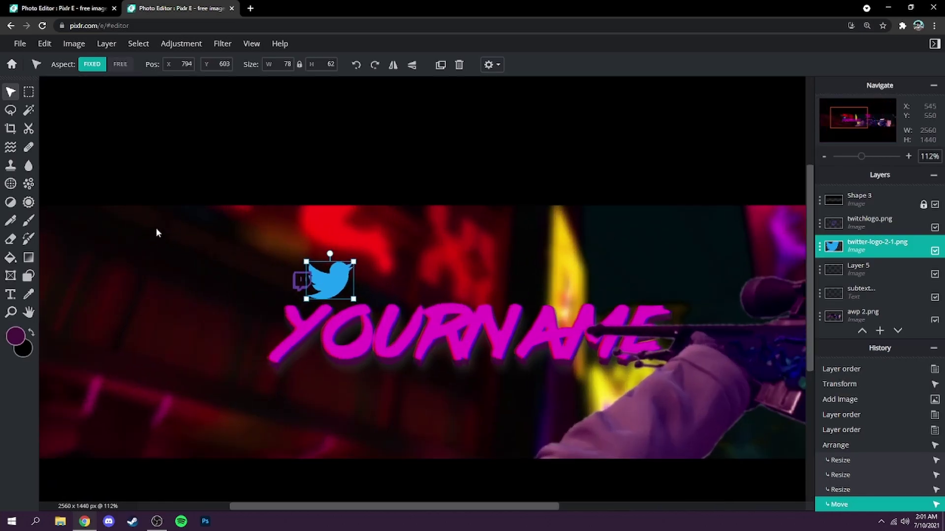
pyautogui.scroll(1, 156, 234)
pyautogui.moveTo(432, 266); pyautogui.dragTo(389, 301)
pyautogui.moveTo(374, 314); pyautogui.dragTo(429, 270)
pyautogui.scroll(3, 385, 297)
pyautogui.moveTo(408, 303); pyautogui.dragTo(409, 303)
pyautogui.scroll(-3, 534, 289)
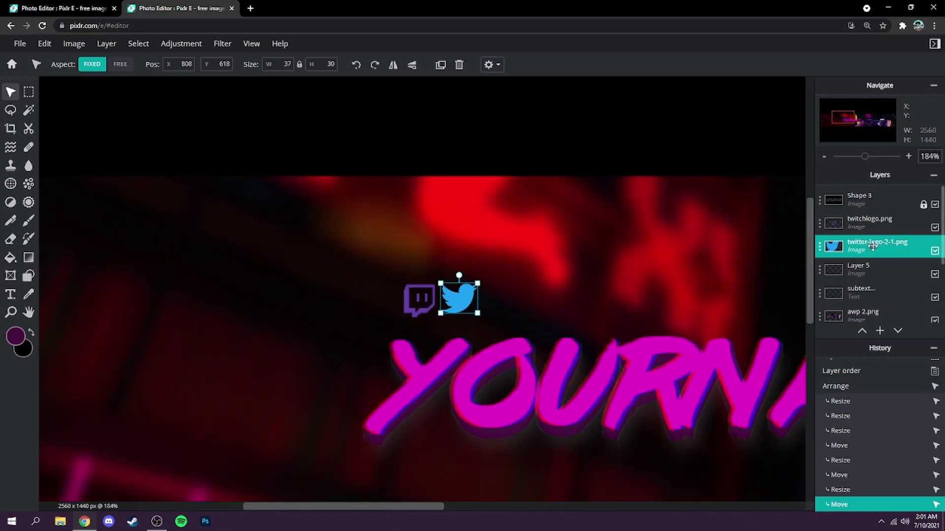
# Merge the twitchlogo layer down onto the Twitter logo layer and move the combined logos to about X 761, Y 623
pyautogui.click(851, 222)
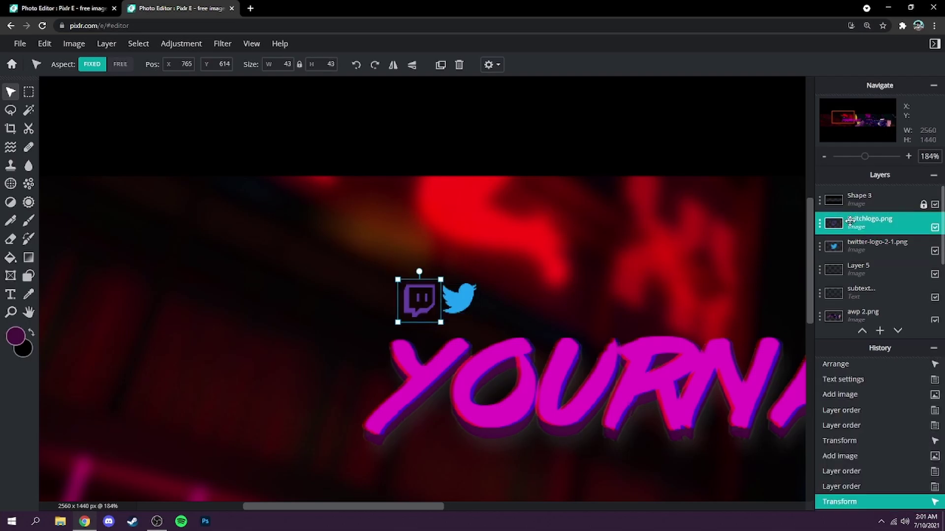
pyautogui.click(850, 221)
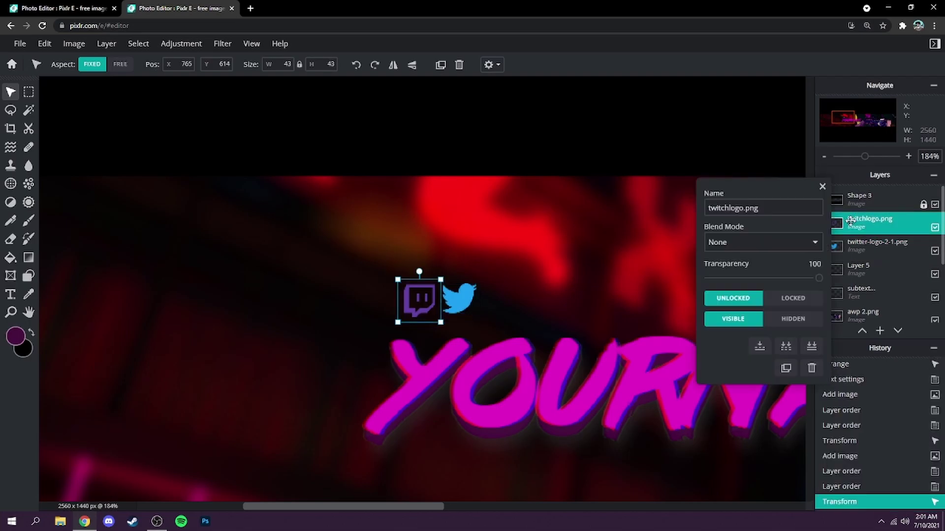
pyautogui.click(758, 347)
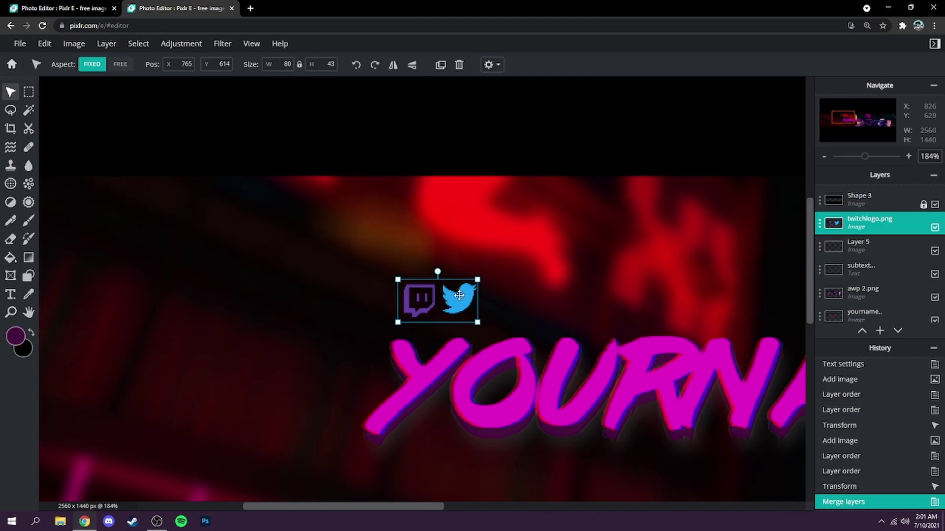
pyautogui.moveTo(447, 290)
pyautogui.mouseDown()
pyautogui.moveTo(438, 291)
pyautogui.moveTo(476, 285)
pyautogui.moveTo(443, 300)
pyautogui.mouseUp()
# Rasterize the merged logo layer and select the pixels of both logos
pyautogui.click(103, 43)
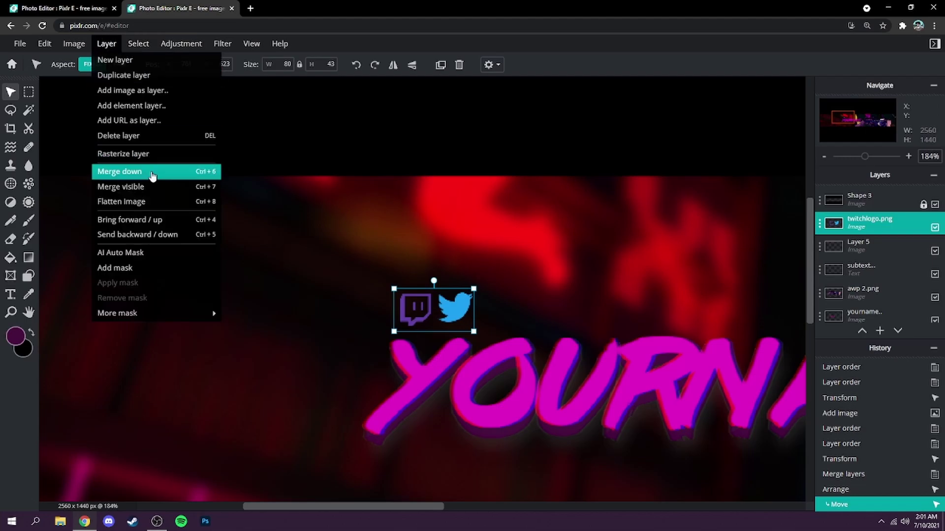
pyautogui.click(140, 154)
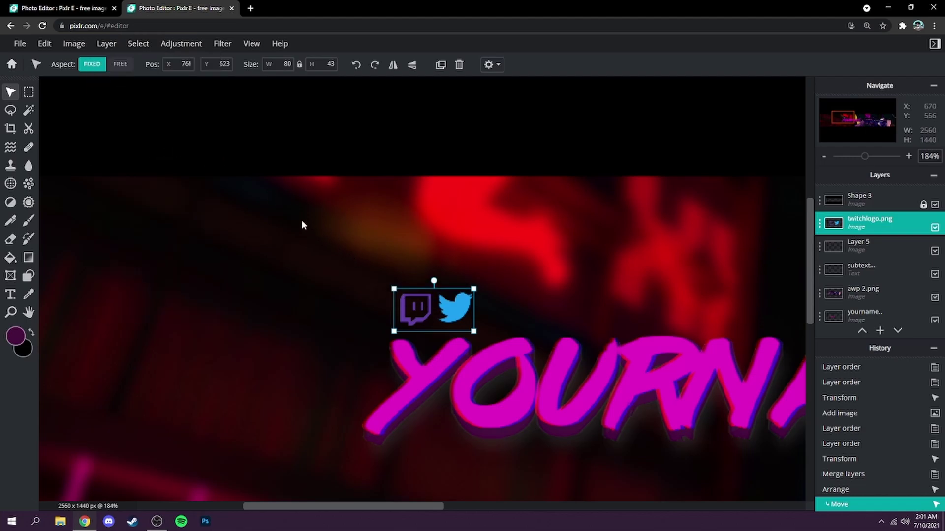
pyautogui.click(10, 111)
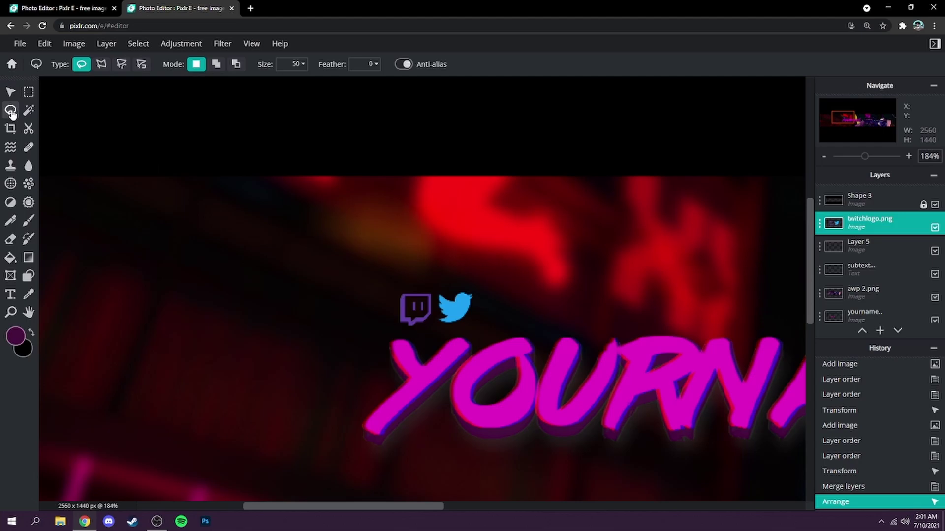
pyautogui.rightClick(452, 308)
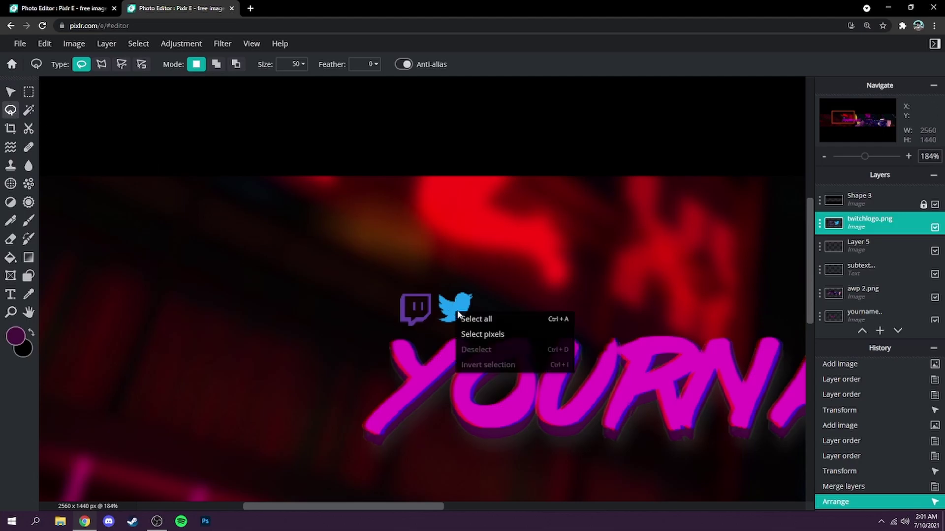
pyautogui.click(494, 332)
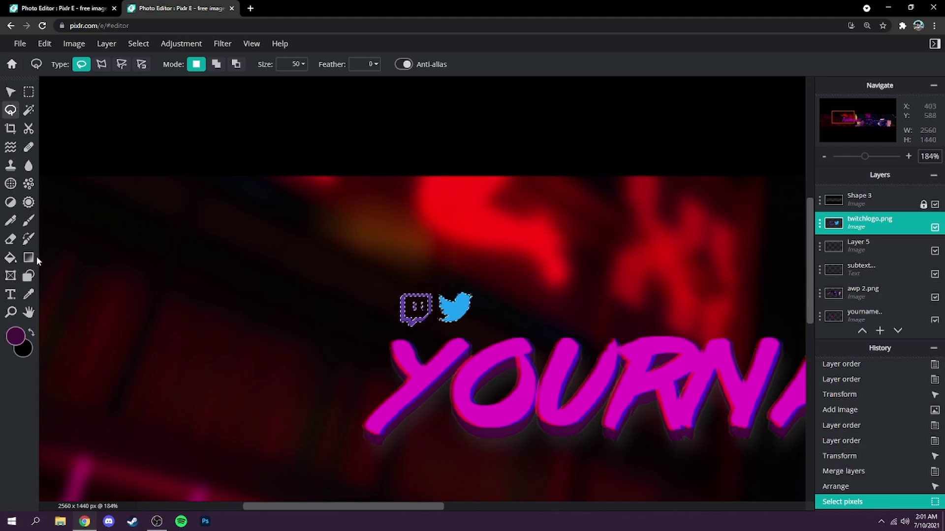
# Choose the Gradient tool and set the gradient's start colour to magenta #EB00CD
pyautogui.click(30, 264)
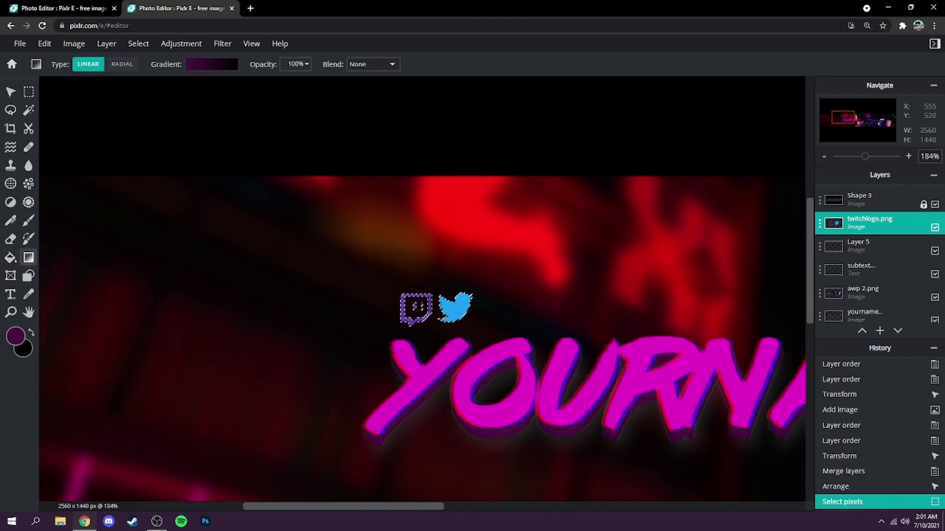
pyautogui.click(204, 65)
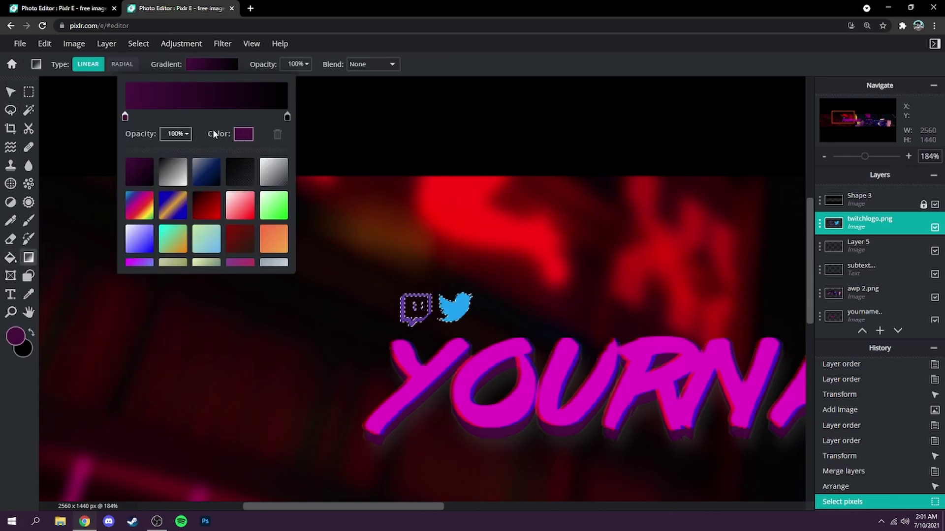
pyautogui.click(243, 133)
pyautogui.click(149, 276)
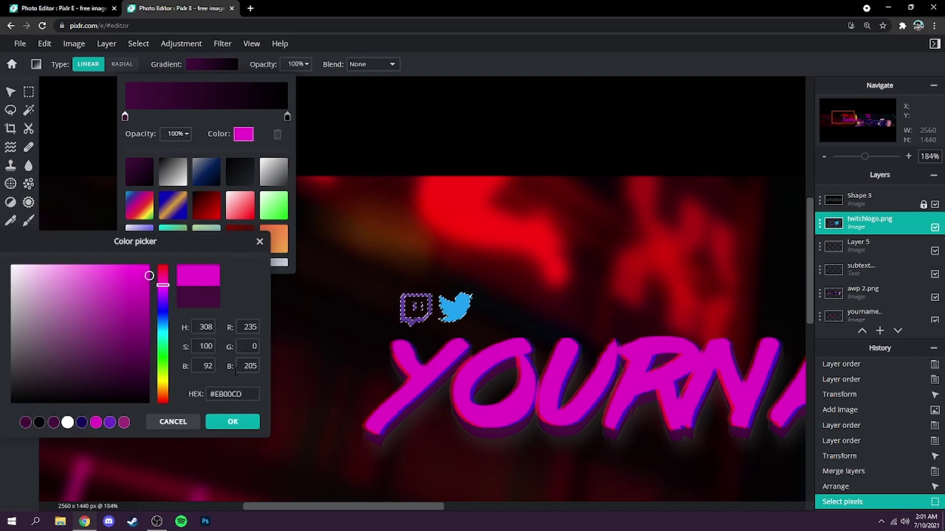
pyautogui.click(232, 421)
# Set the gradient's end colour to purple #A700DF and close the gradient settings
pyautogui.click(287, 118)
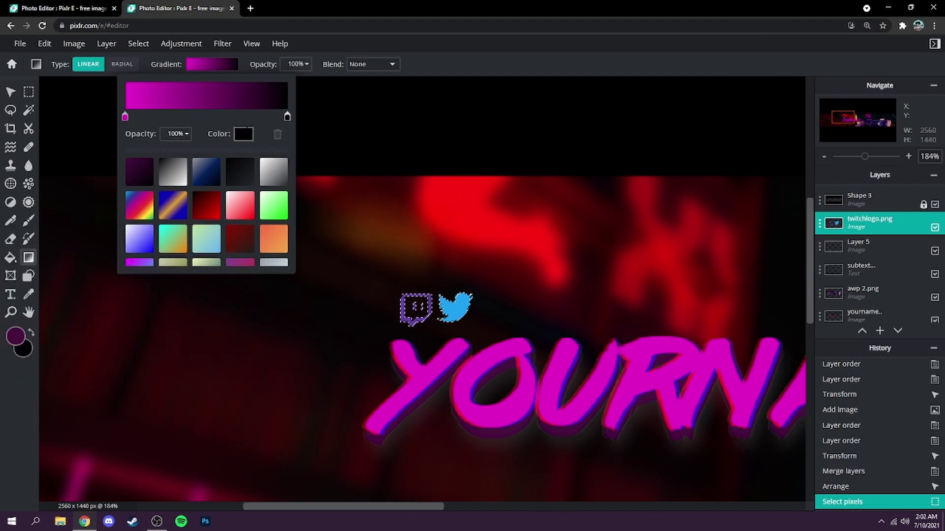
pyautogui.click(243, 133)
pyautogui.moveTo(162, 305); pyautogui.dragTo(162, 294)
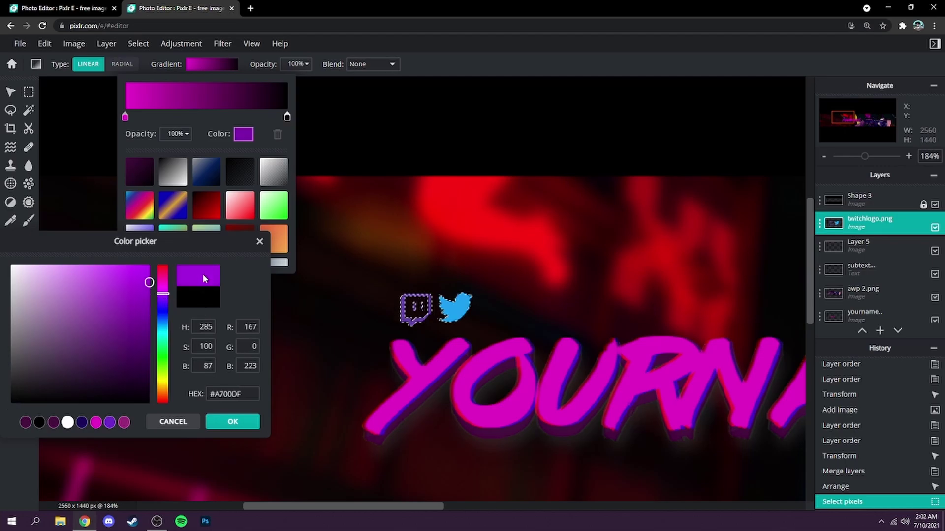
pyautogui.click(232, 422)
pyautogui.click(307, 121)
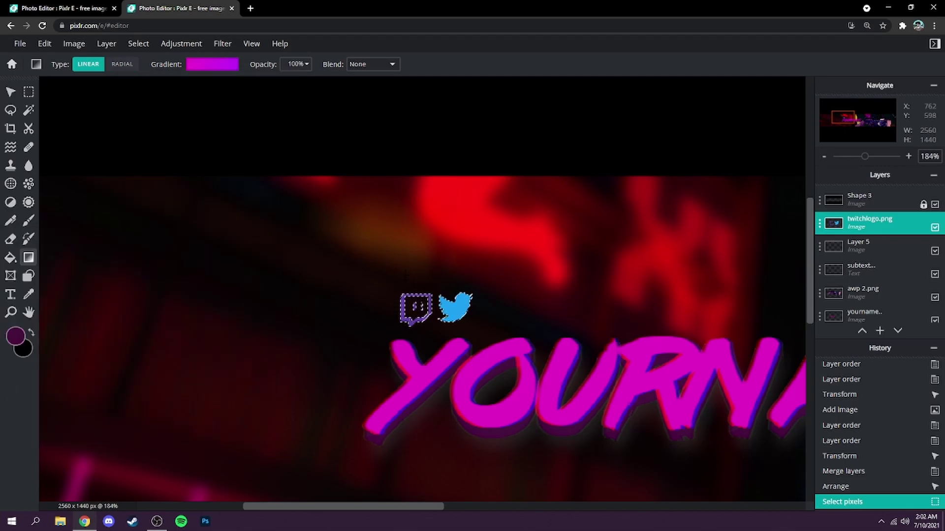
# Fill the selected Twitch and Twitter logo pixels with the magenta-to-purple linear gradient and deselect them
pyautogui.moveTo(471, 317); pyautogui.dragTo(469, 323)
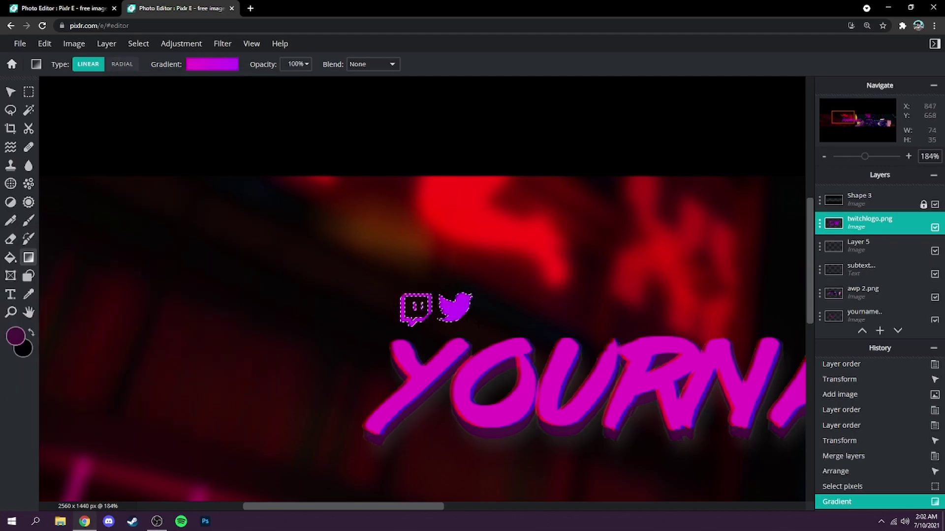
pyautogui.click(145, 45)
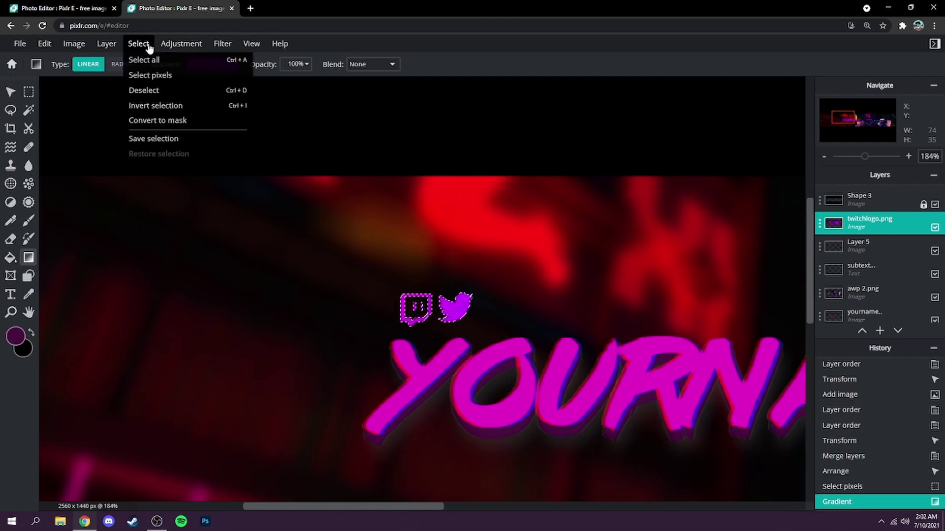
pyautogui.click(144, 90)
pyautogui.scroll(-4, 640, 291)
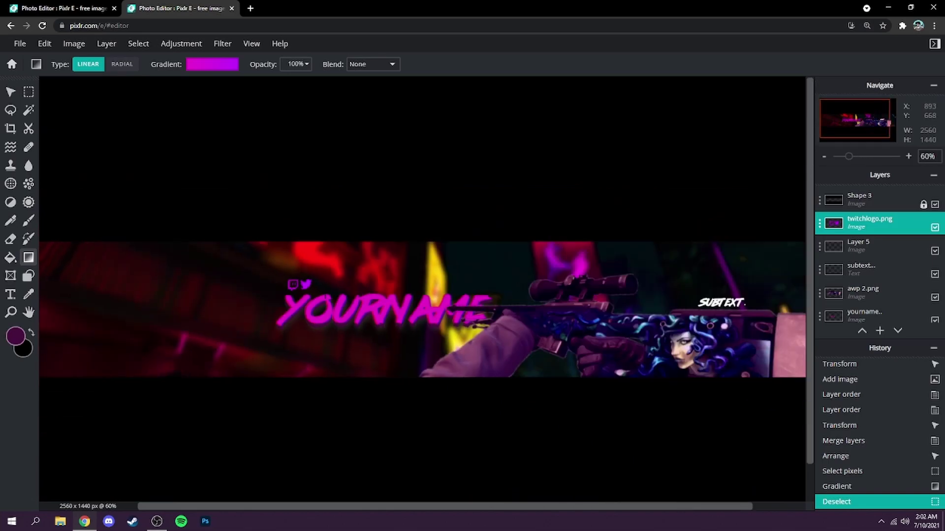
# Nudge the recoloured logos above the name to about X 760, Y 625
pyautogui.scroll(3, 443, 349)
pyautogui.click(12, 93)
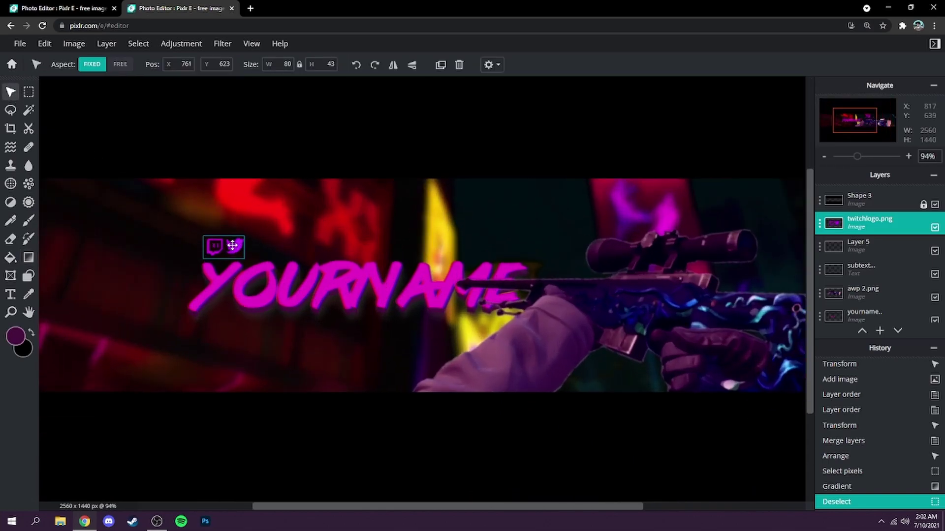
pyautogui.click(232, 245)
pyautogui.click(432, 429)
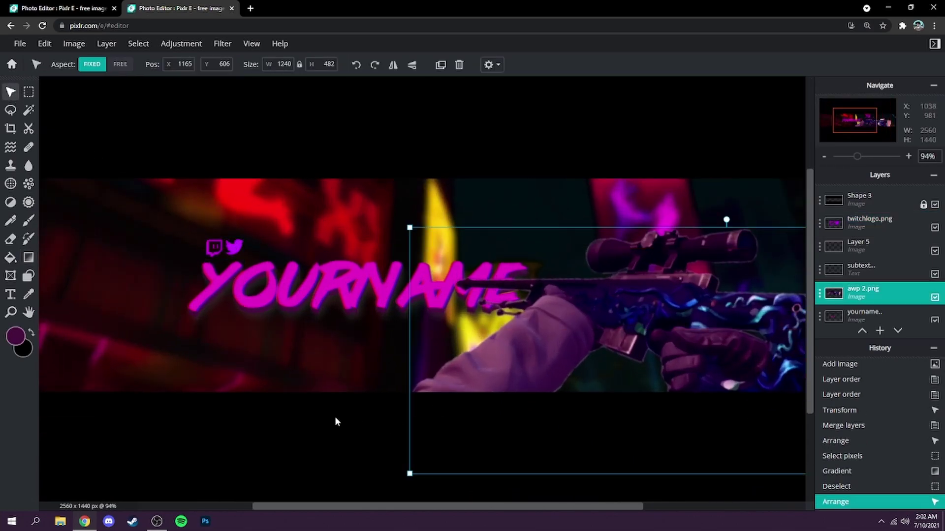
pyautogui.click(343, 423)
pyautogui.scroll(-4, 343, 367)
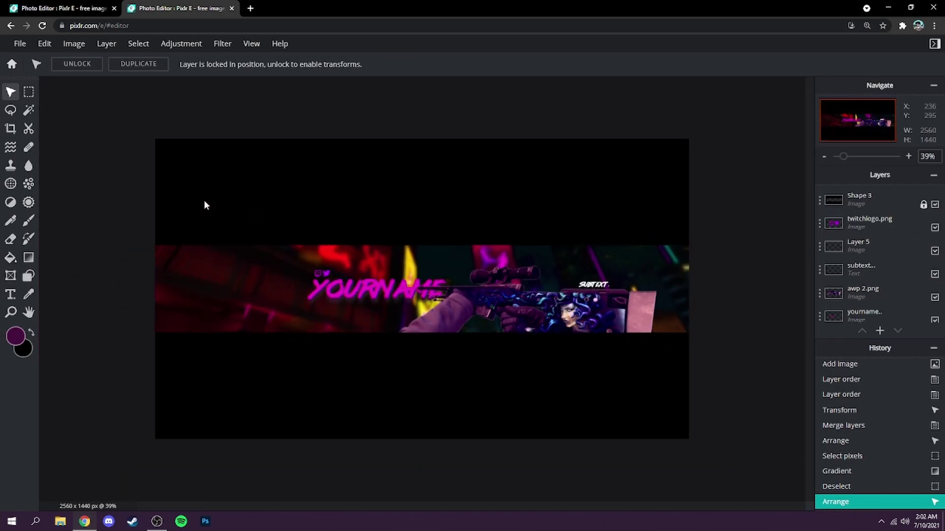
pyautogui.scroll(1, 137, 238)
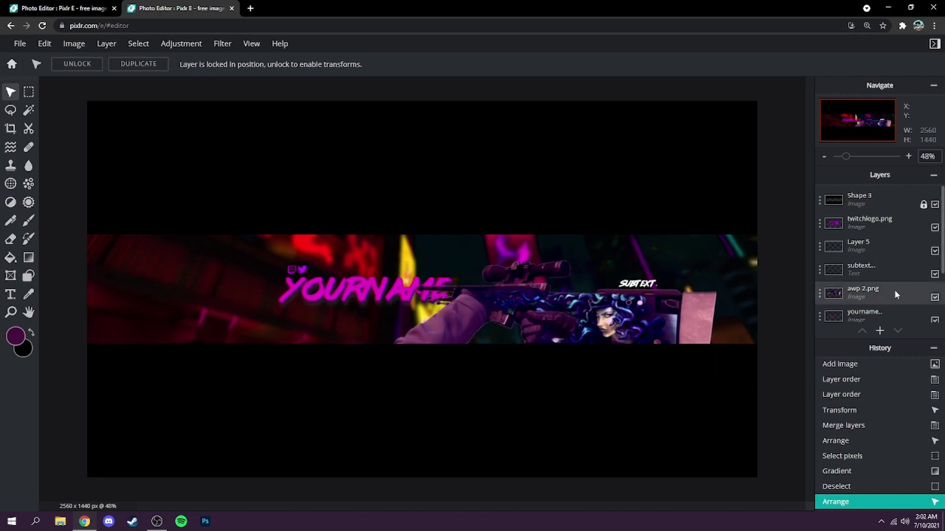
# Lock the awp 2.png, yourname and subtext layers in position
pyautogui.click(530, 273)
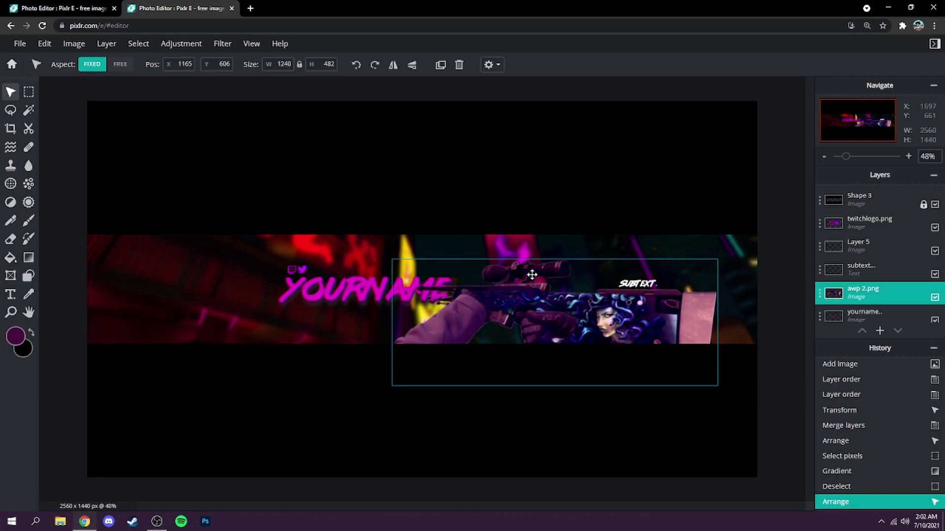
pyautogui.click(884, 292)
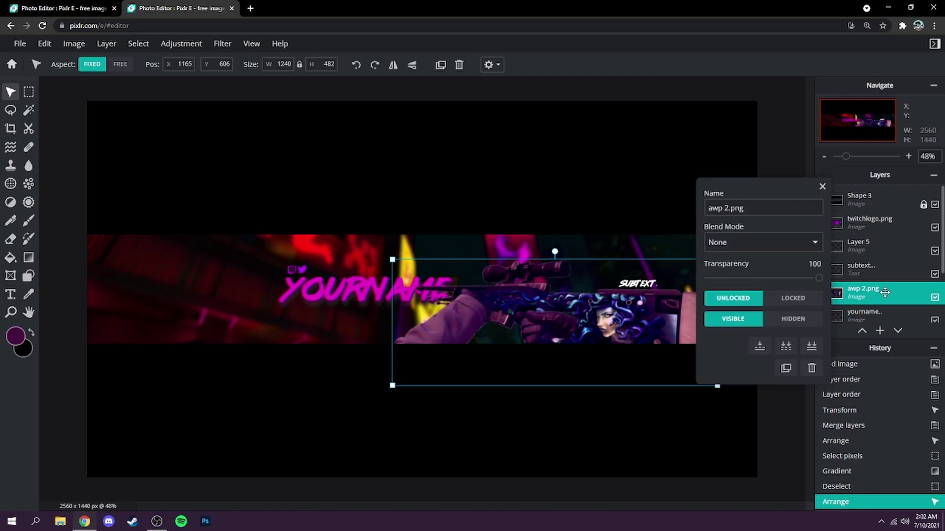
pyautogui.click(792, 298)
pyautogui.click(525, 291)
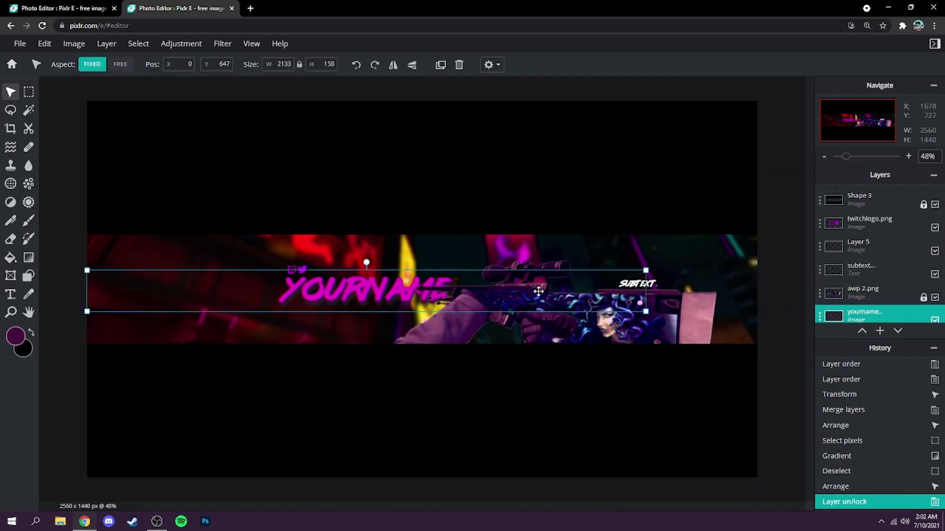
pyautogui.click(870, 314)
pyautogui.click(797, 298)
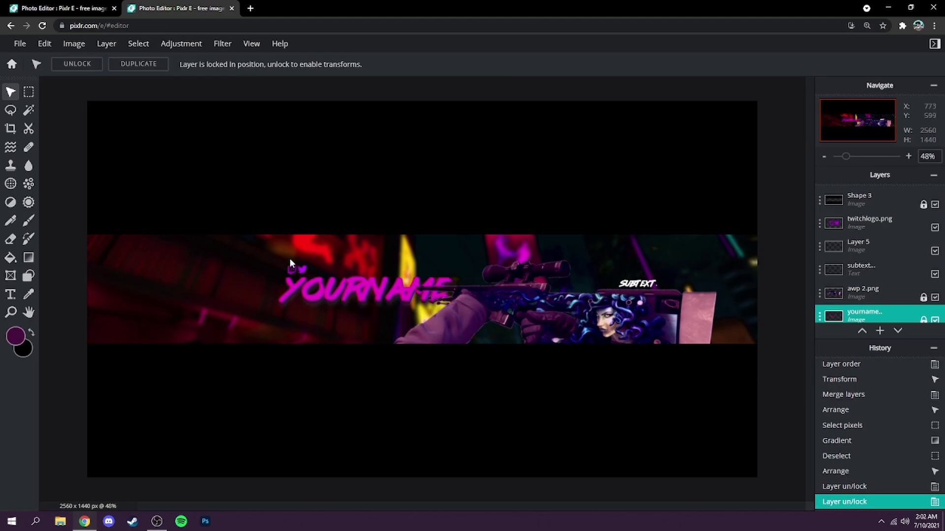
pyautogui.click(551, 282)
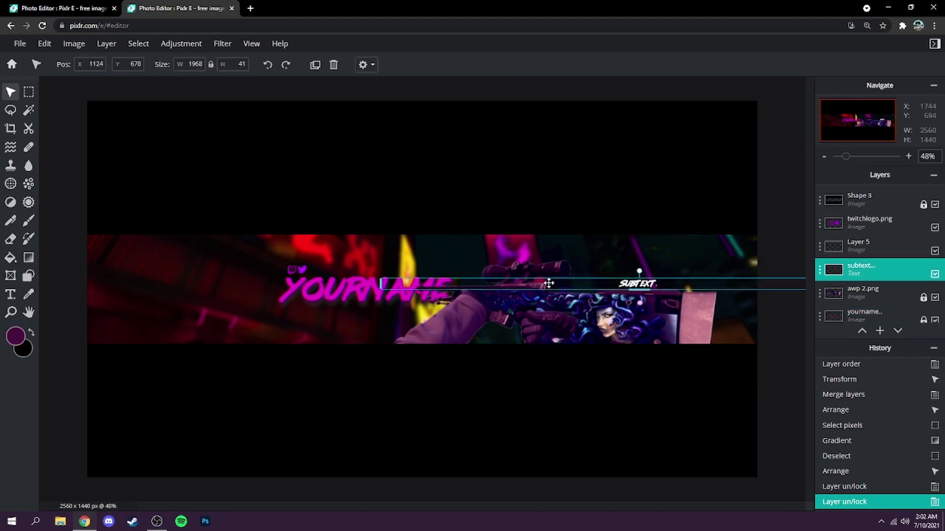
pyautogui.click(846, 272)
pyautogui.click(787, 297)
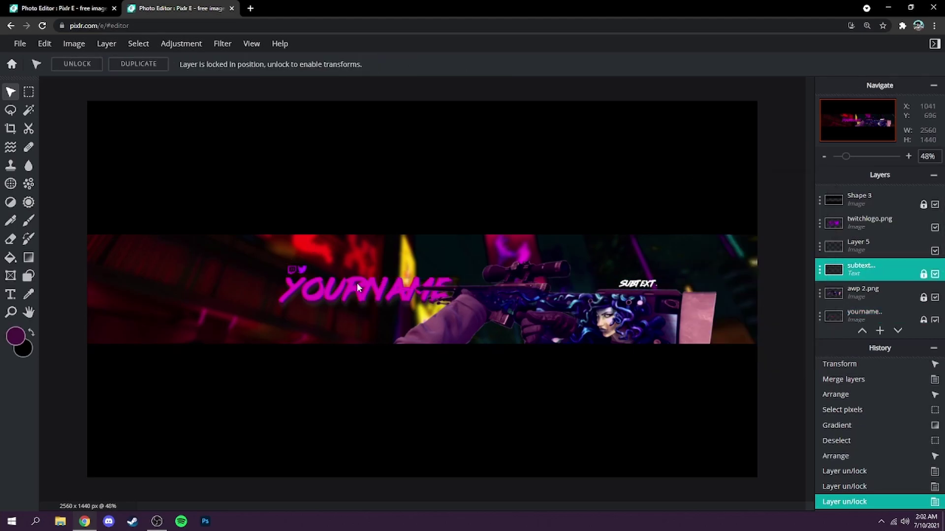
# Add a new empty layer directly above the twitchlogo.png layer and keep it active
pyautogui.click(872, 226)
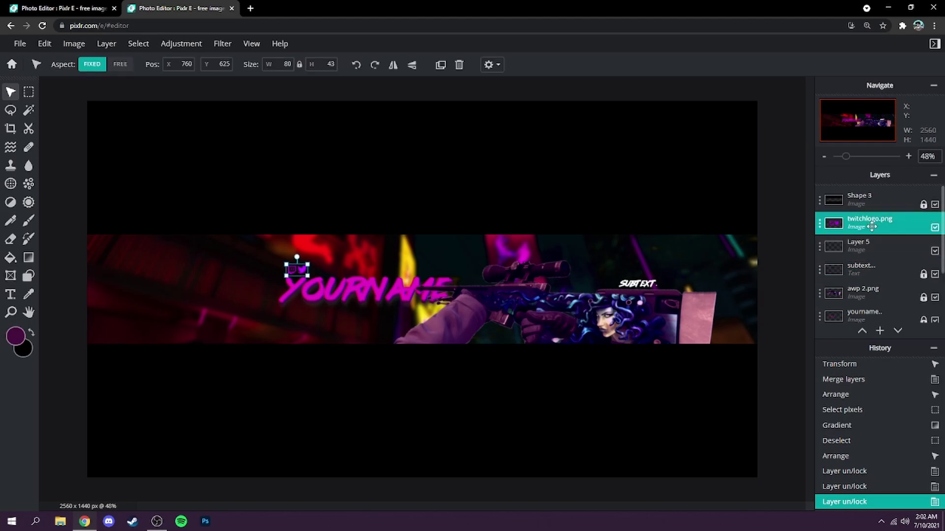
pyautogui.click(880, 331)
pyautogui.click(924, 317)
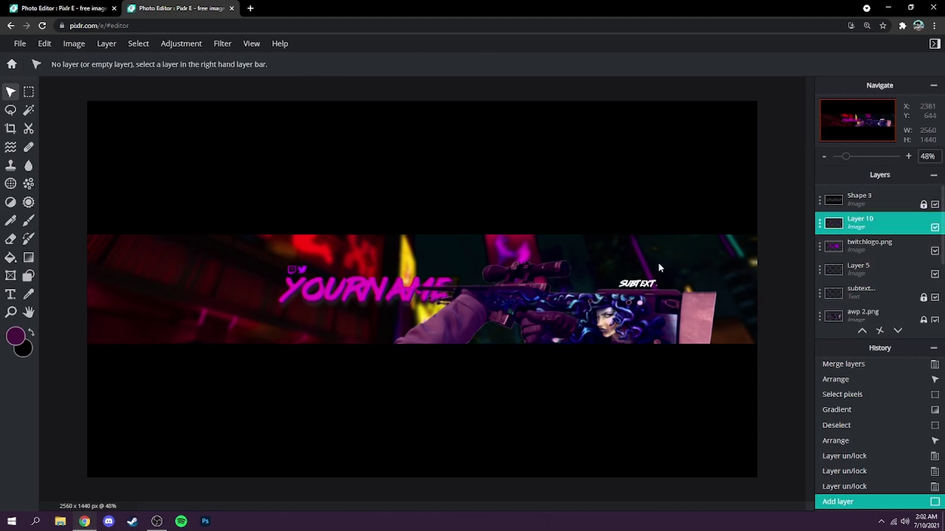
pyautogui.click(866, 200)
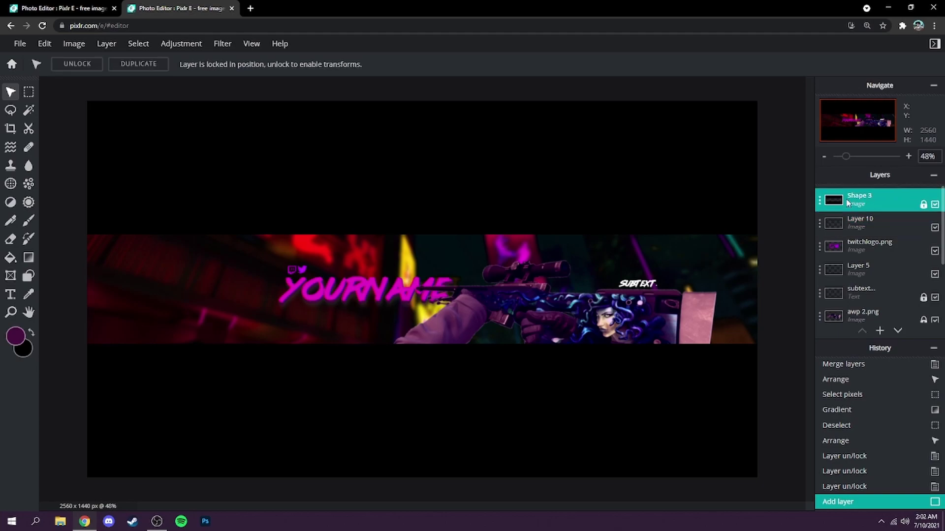
pyautogui.click(885, 221)
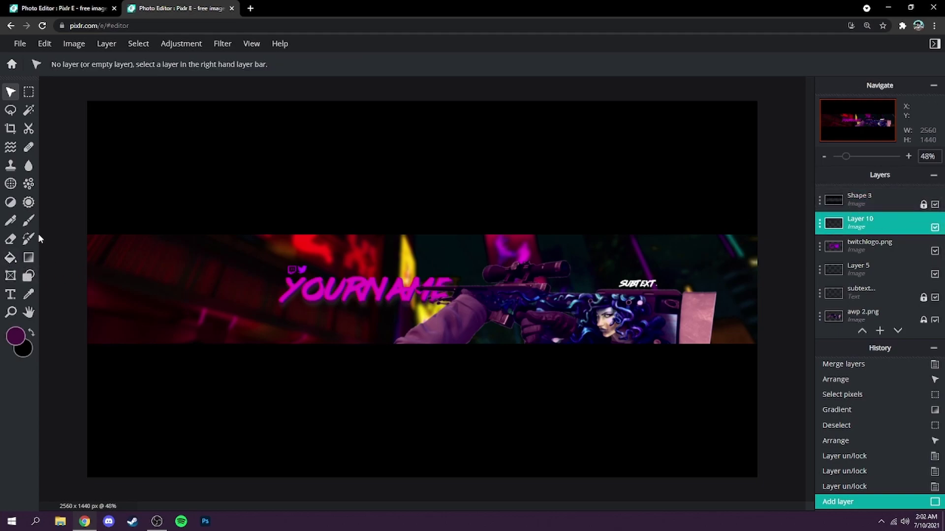
# Choose the Brush tool and set its softness to 100% and its size to 600 px
pyautogui.click(28, 223)
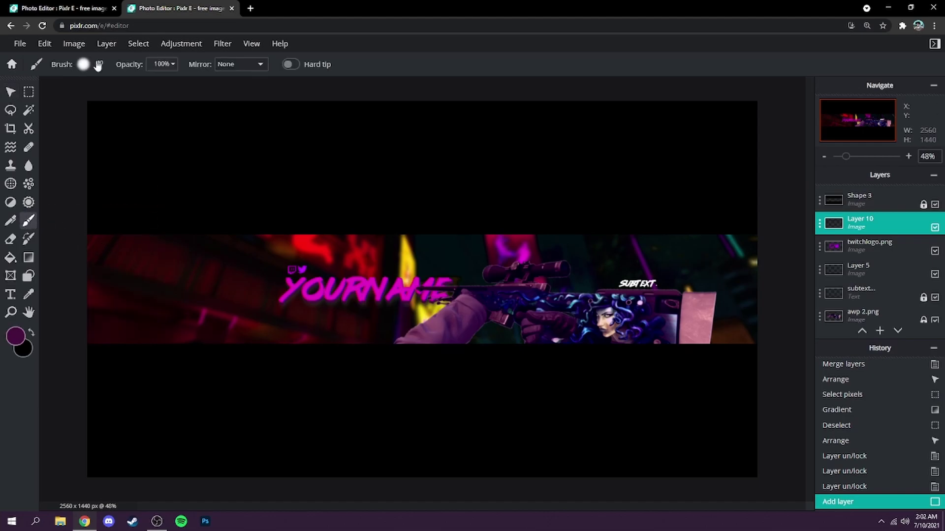
pyautogui.click(97, 66)
pyautogui.moveTo(108, 135); pyautogui.dragTo(182, 132)
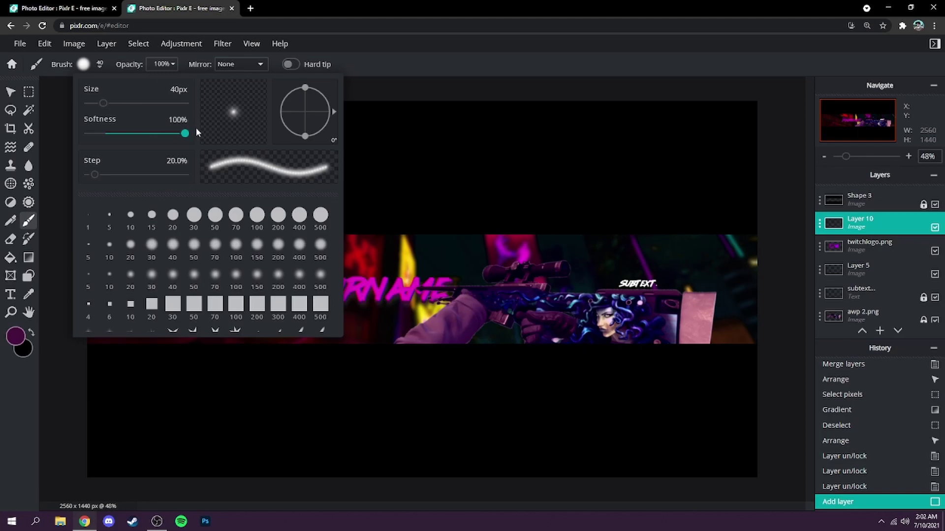
pyautogui.moveTo(105, 104); pyautogui.dragTo(152, 104)
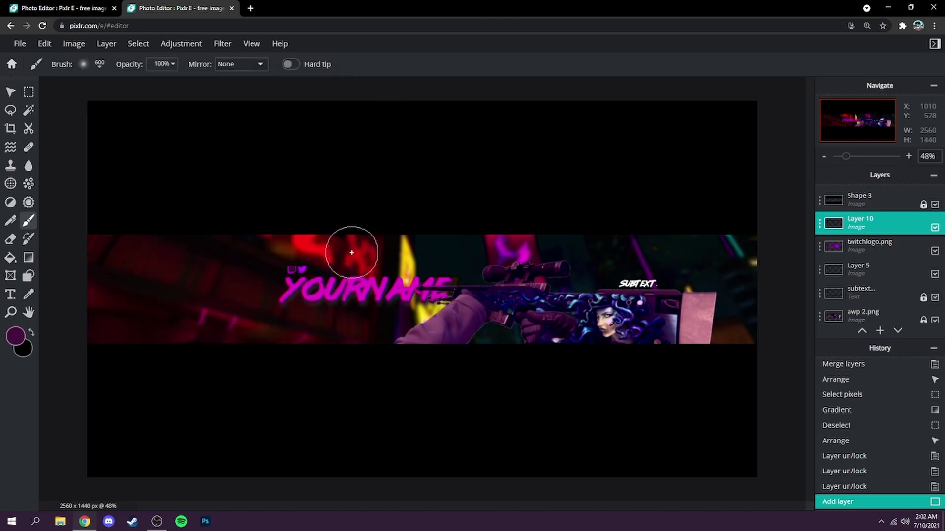
# Pick the magenta of the YOURNAME lettering as the main colour with the Picker
pyautogui.scroll(3, 249, 295)
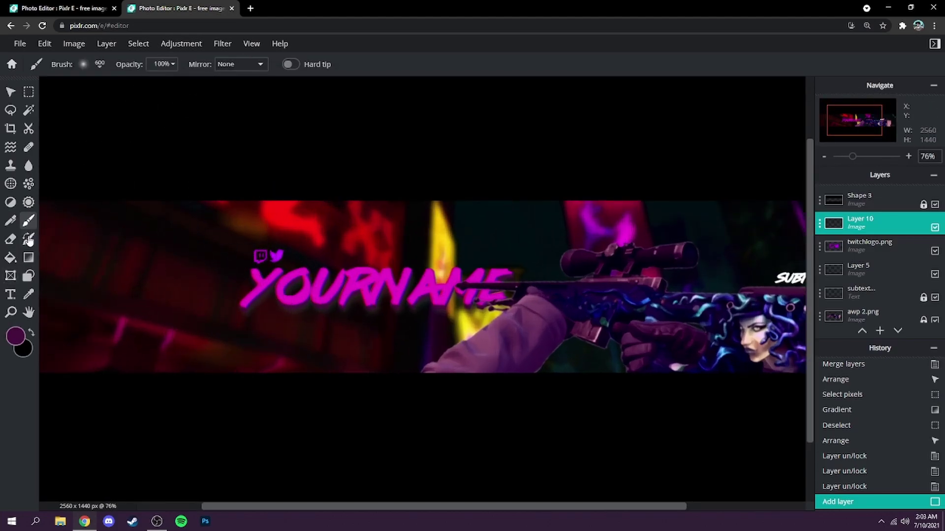
pyautogui.click(27, 294)
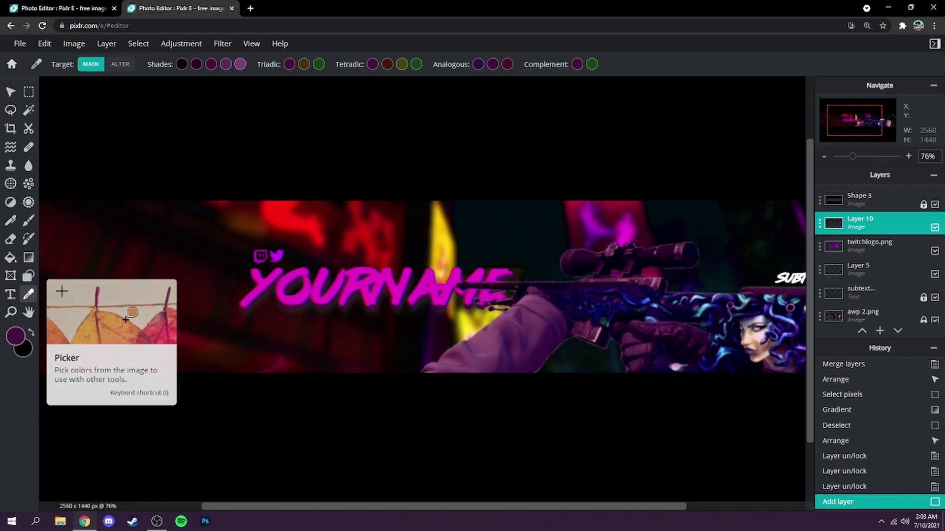
pyautogui.click(272, 274)
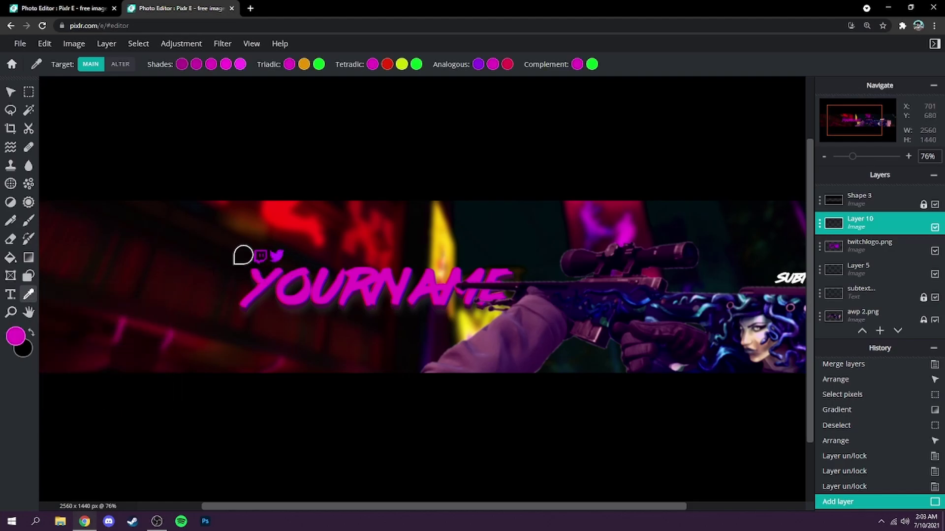
# Paint soft magenta glows with the brush below the name, over the sleeve and around the purple light above the scope
pyautogui.click(28, 222)
pyautogui.scroll(-3, 326, 232)
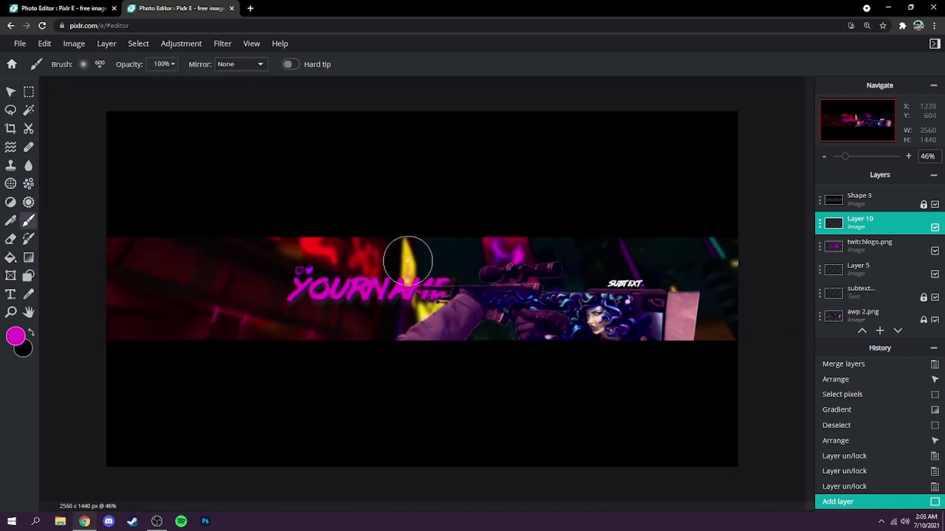
pyautogui.moveTo(297, 306)
pyautogui.mouseDown()
pyautogui.moveTo(416, 305)
pyautogui.moveTo(422, 348)
pyautogui.moveTo(471, 321)
pyautogui.moveTo(491, 337)
pyautogui.mouseUp()
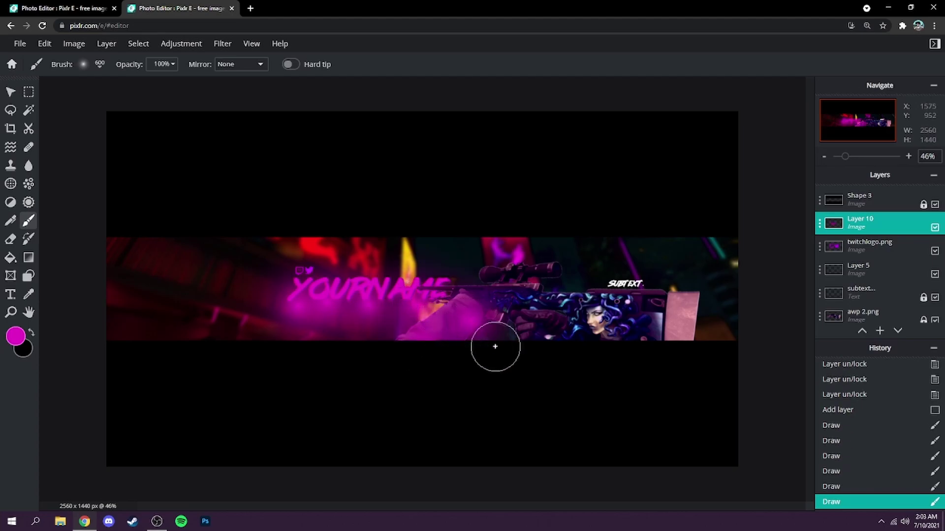
pyautogui.click(505, 249)
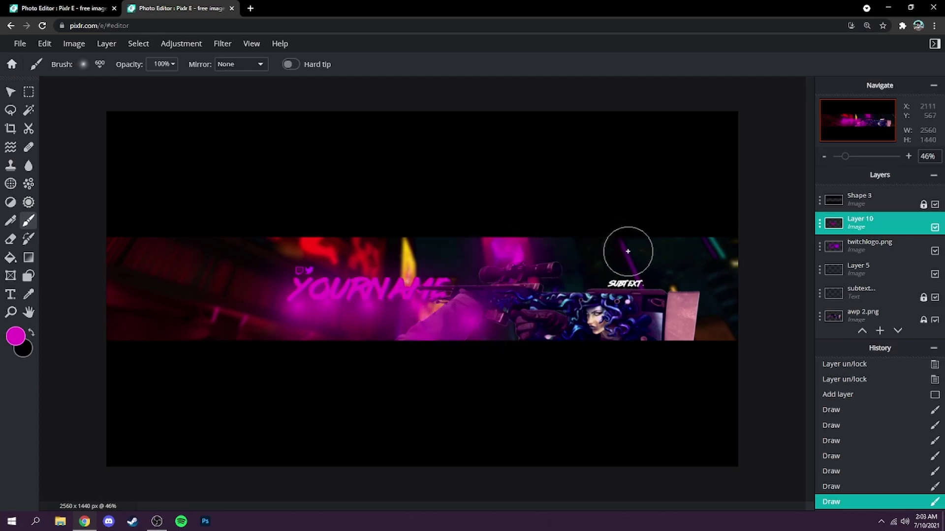
# Paint more soft magenta glows around the subtext and over the upper right corner of the banner strip
pyautogui.scroll(3, 632, 253)
pyautogui.scroll(-1, 705, 336)
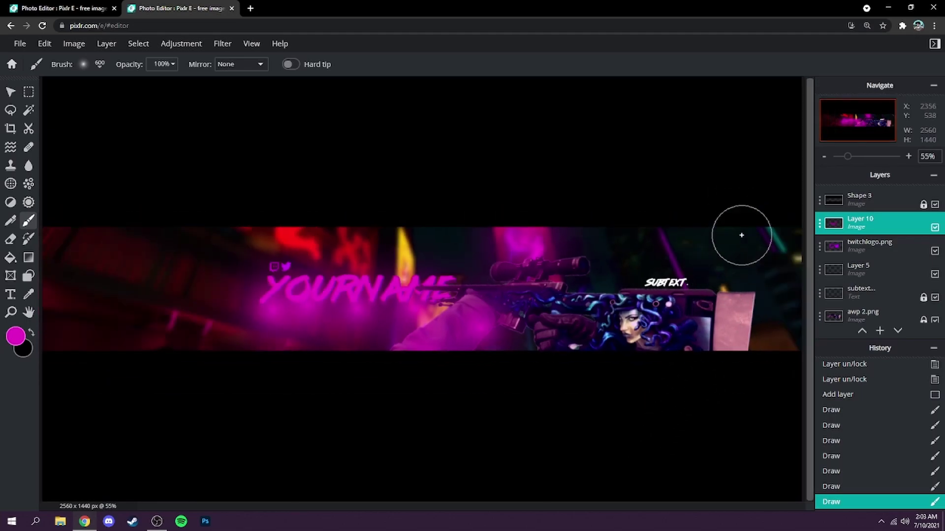
pyautogui.scroll(2, 753, 227)
pyautogui.scroll(-3, 708, 242)
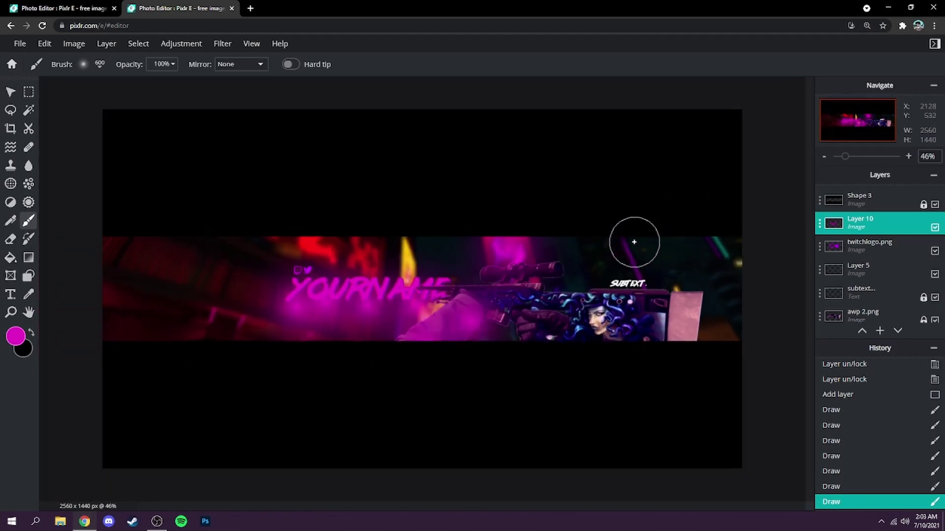
pyautogui.click(623, 253)
pyautogui.click(632, 261)
pyautogui.click(645, 279)
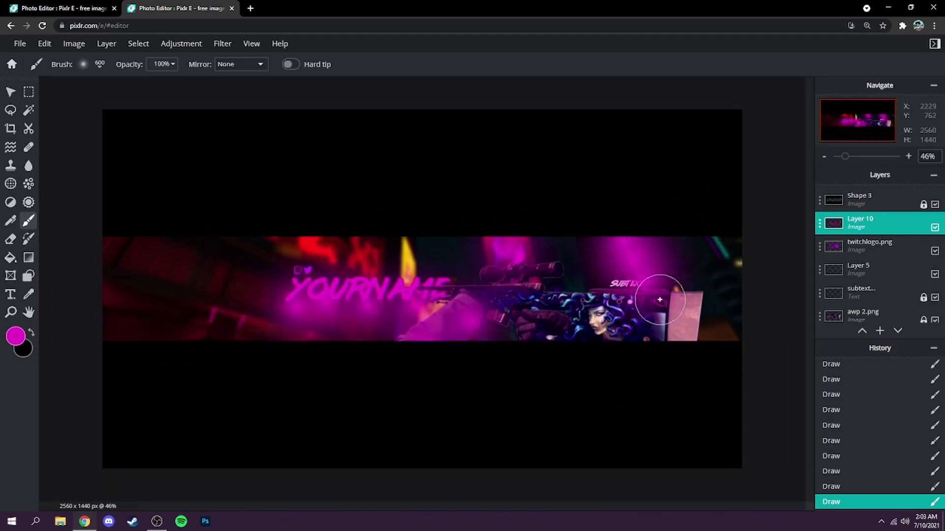
pyautogui.click(707, 250)
pyautogui.click(710, 271)
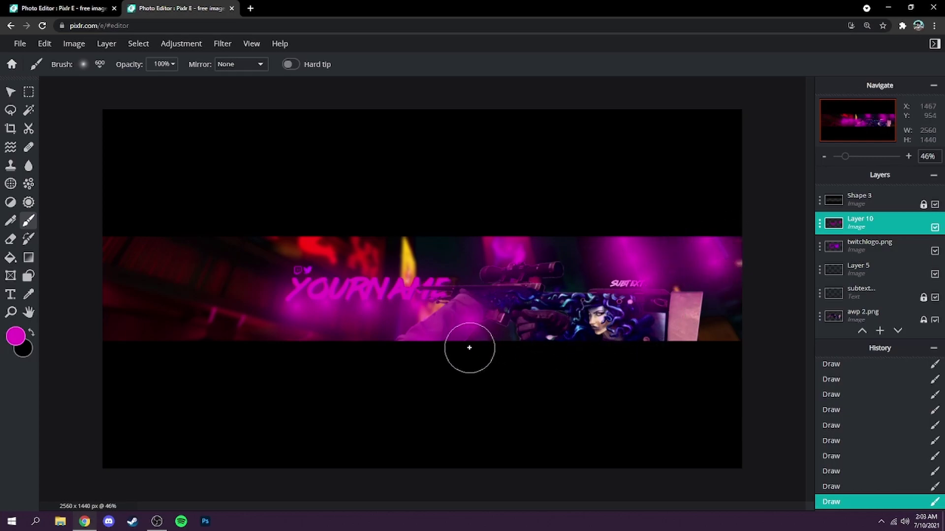
# Set the transparency of the painted glow layer to 29
pyautogui.scroll(1, 474, 345)
pyautogui.scroll(-2, 477, 333)
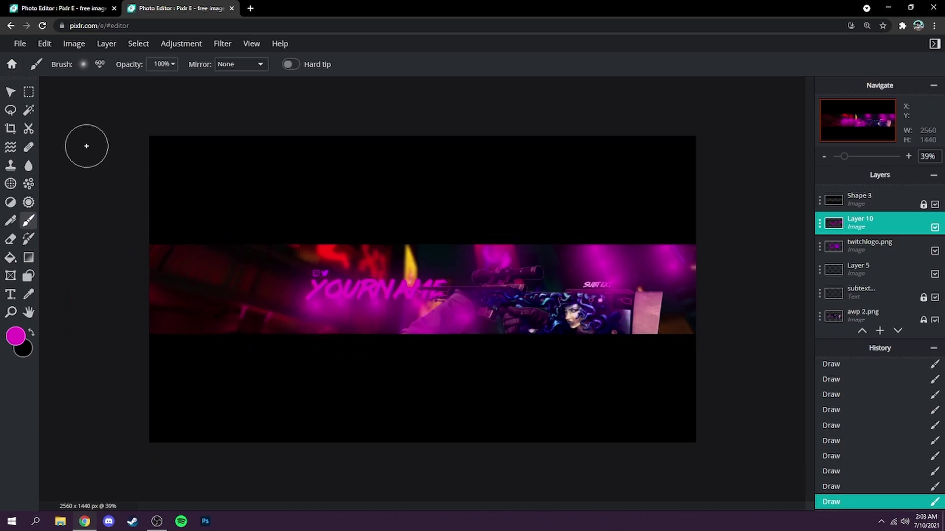
pyautogui.click(871, 223)
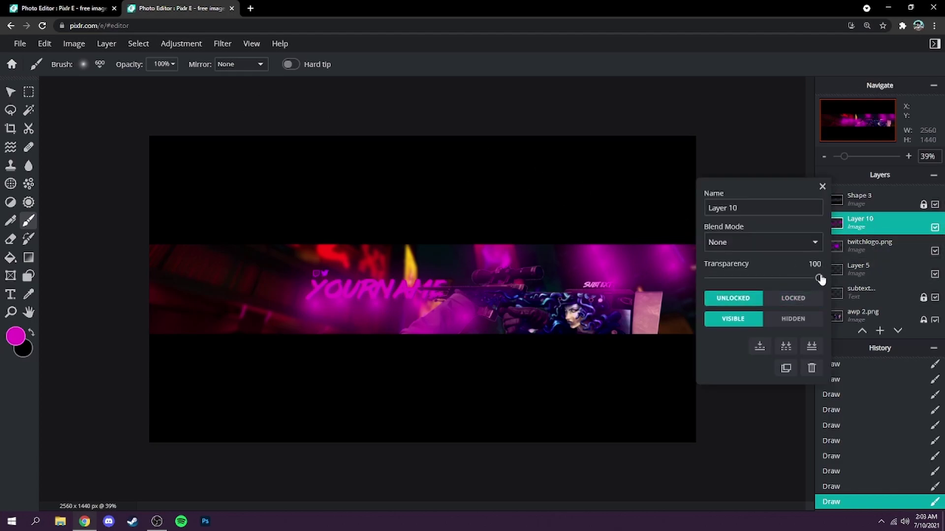
pyautogui.moveTo(810, 280); pyautogui.dragTo(761, 279)
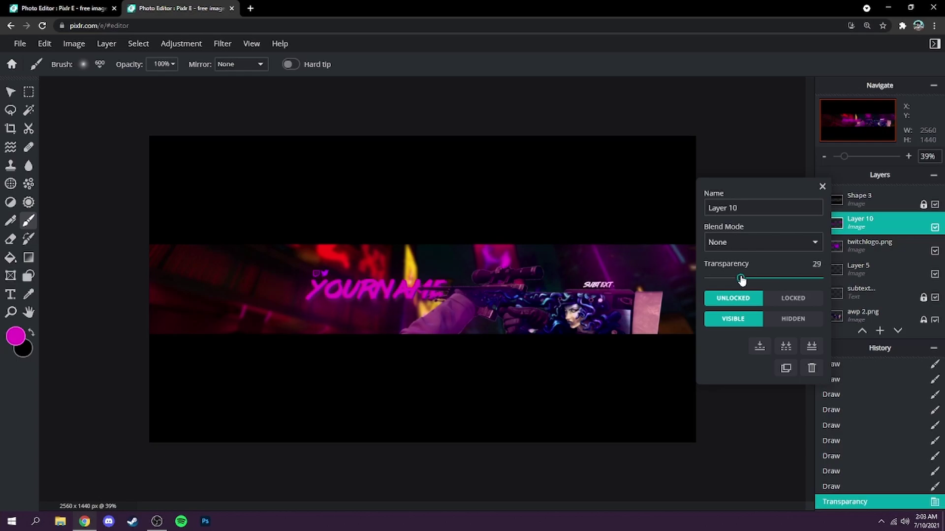
pyautogui.click(822, 187)
# Lock the glow layer and add a new empty layer above it
pyautogui.click(862, 222)
pyautogui.click(789, 301)
pyautogui.moveTo(879, 330)
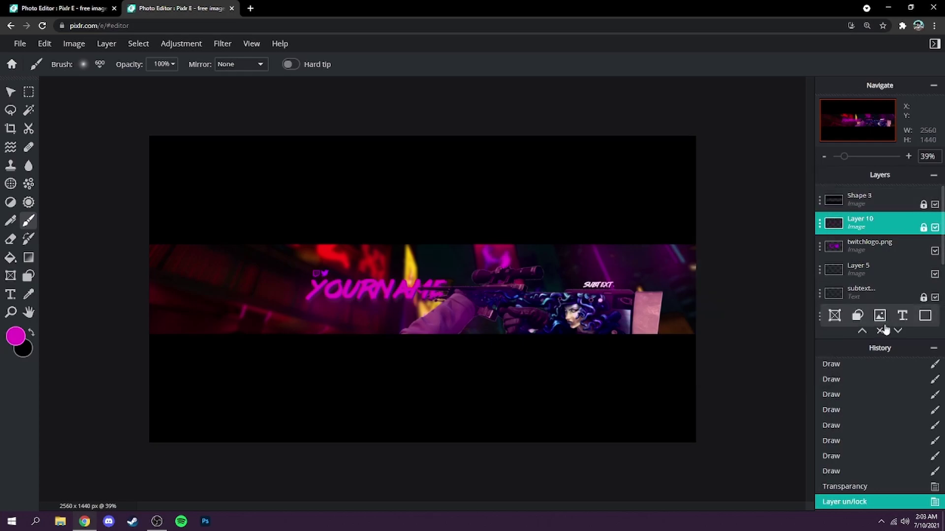
pyautogui.click(924, 316)
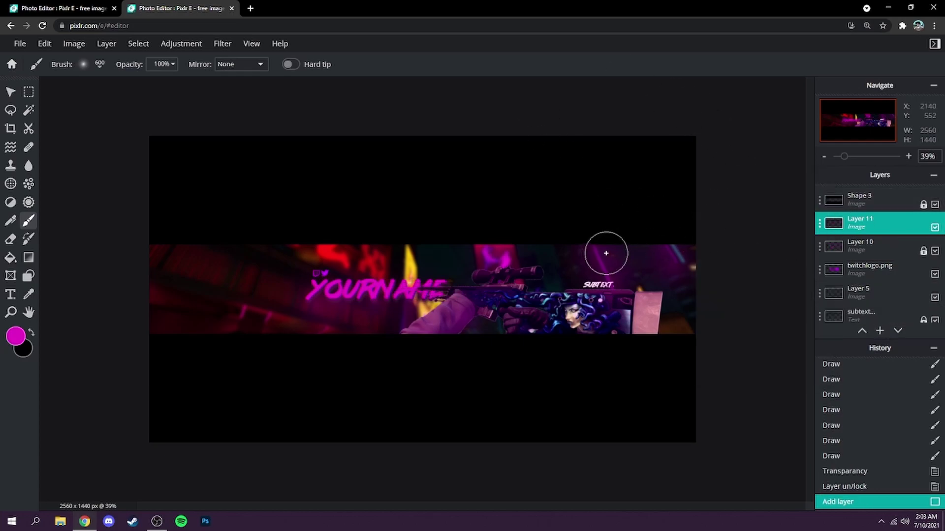
# Sample red from the background light and paint soft red glows over the red lights, the lower edge below the name and above the scope
pyautogui.scroll(3, 412, 299)
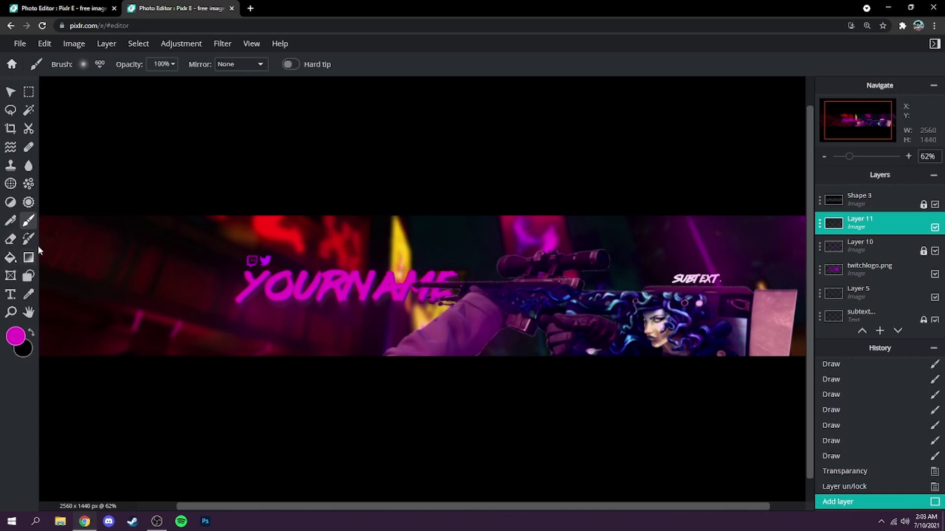
pyautogui.click(28, 295)
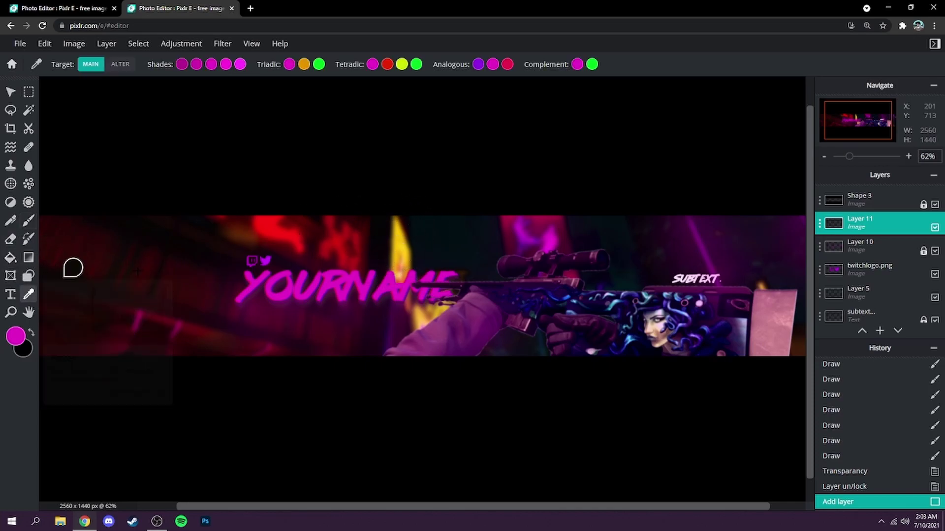
pyautogui.click(270, 225)
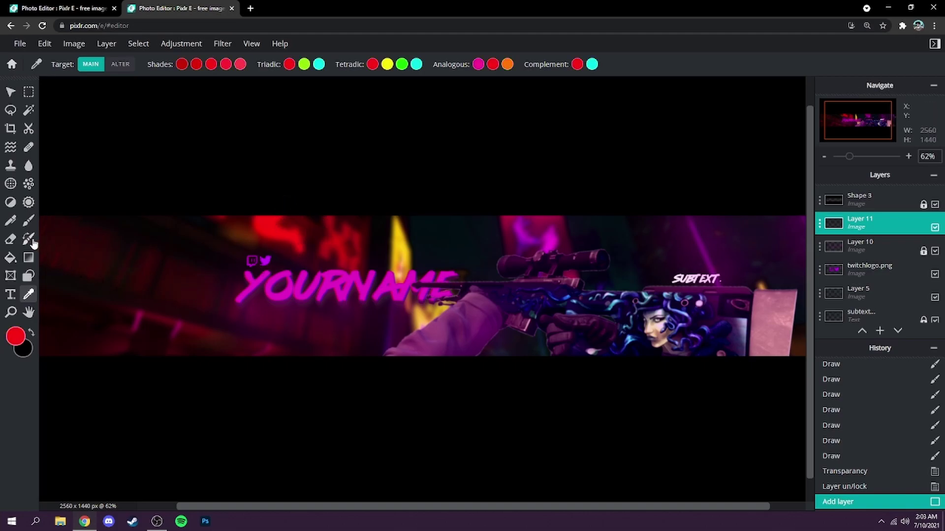
pyautogui.click(28, 222)
pyautogui.moveTo(276, 215)
pyautogui.mouseDown()
pyautogui.moveTo(240, 209)
pyautogui.moveTo(344, 228)
pyautogui.mouseUp()
pyautogui.moveTo(305, 365)
pyautogui.mouseDown()
pyautogui.moveTo(249, 356)
pyautogui.moveTo(295, 348)
pyautogui.mouseUp()
pyautogui.moveTo(563, 202); pyautogui.dragTo(529, 210)
# Lower the transparency value of the red glow layer and lock the layer
pyautogui.click(879, 224)
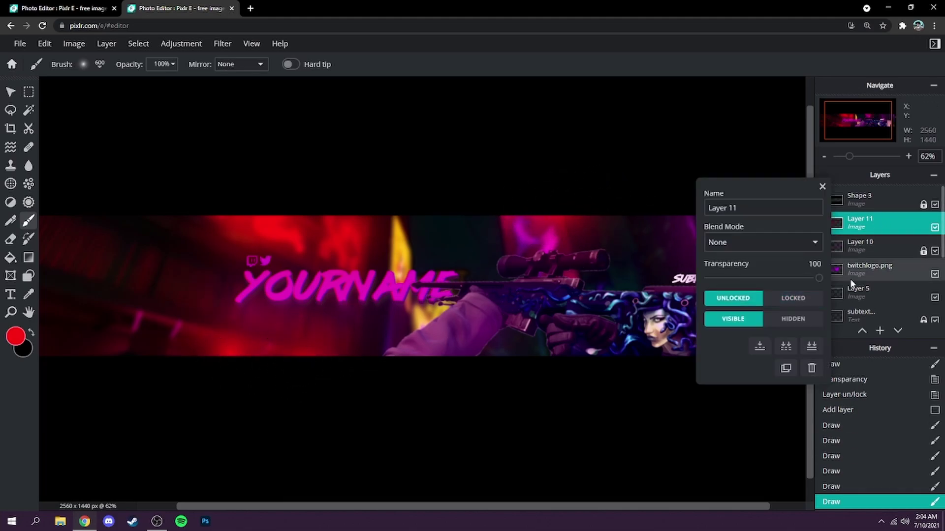
pyautogui.moveTo(818, 278); pyautogui.dragTo(742, 286)
pyautogui.click(871, 224)
pyautogui.click(871, 224)
pyautogui.click(801, 307)
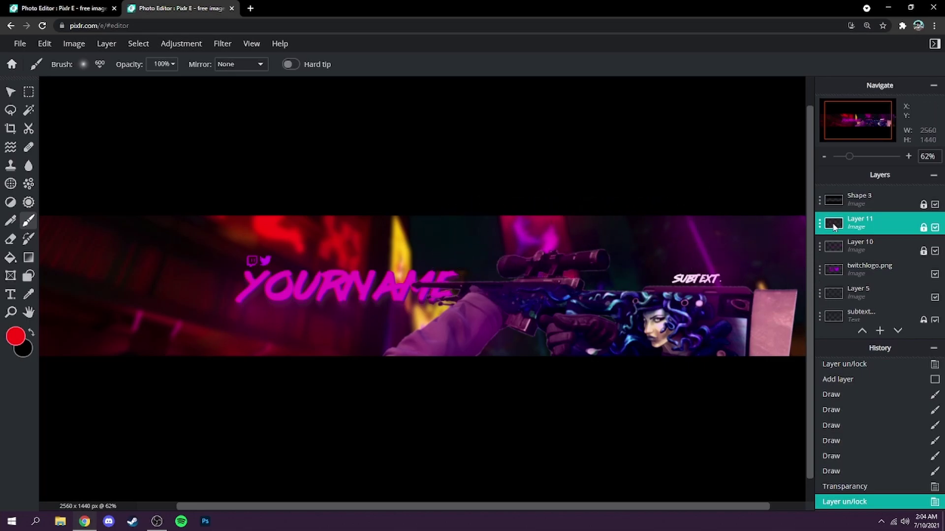
# Add a new empty layer and set up a soft black brush at 710 px
pyautogui.moveTo(879, 330)
pyautogui.click(923, 316)
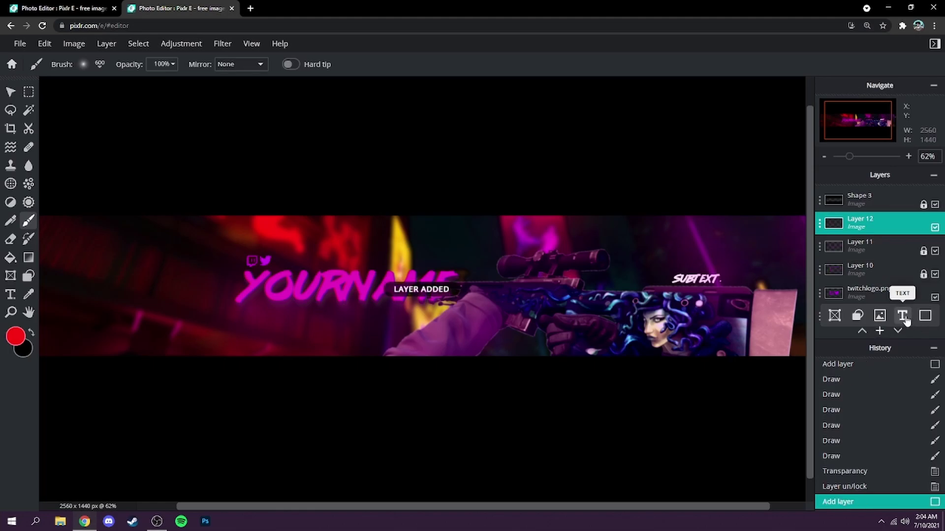
pyautogui.scroll(-5, 872, 253)
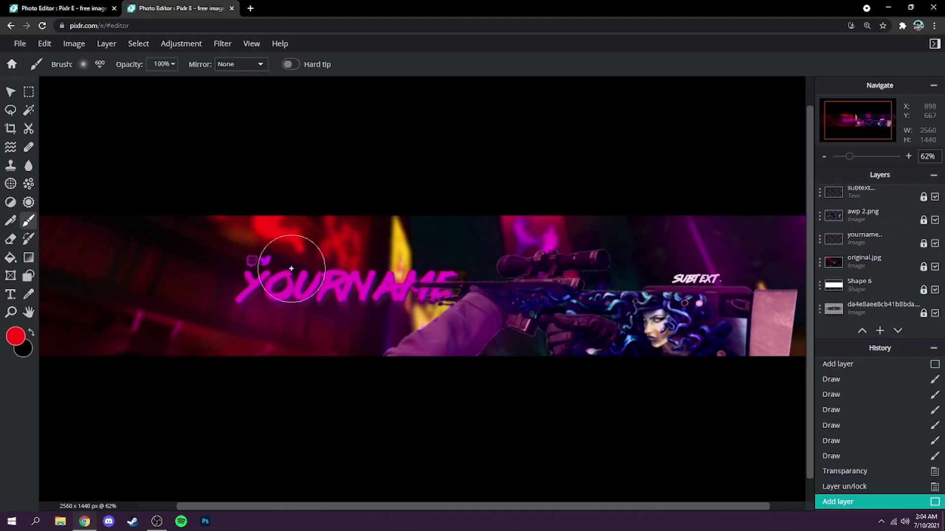
pyautogui.click(31, 333)
pyautogui.scroll(-3, 141, 284)
pyautogui.scroll(2, 130, 172)
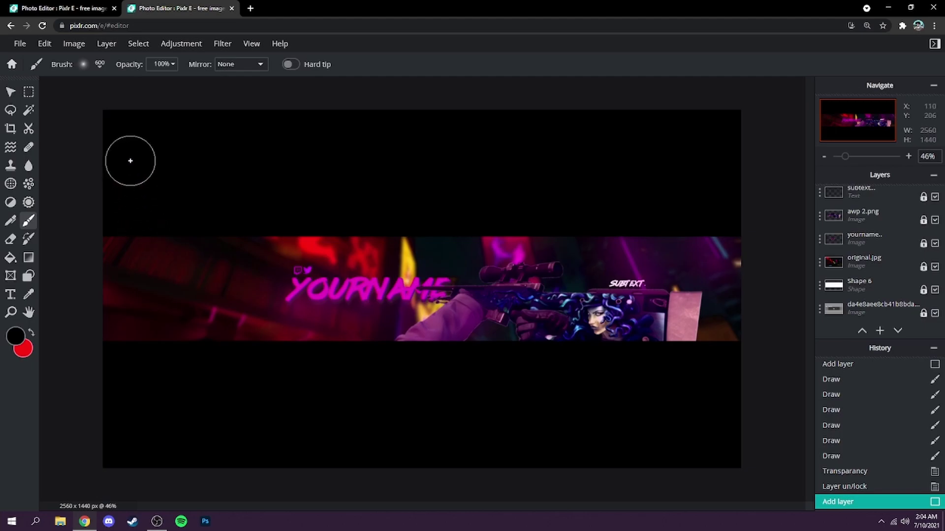
pyautogui.click(99, 65)
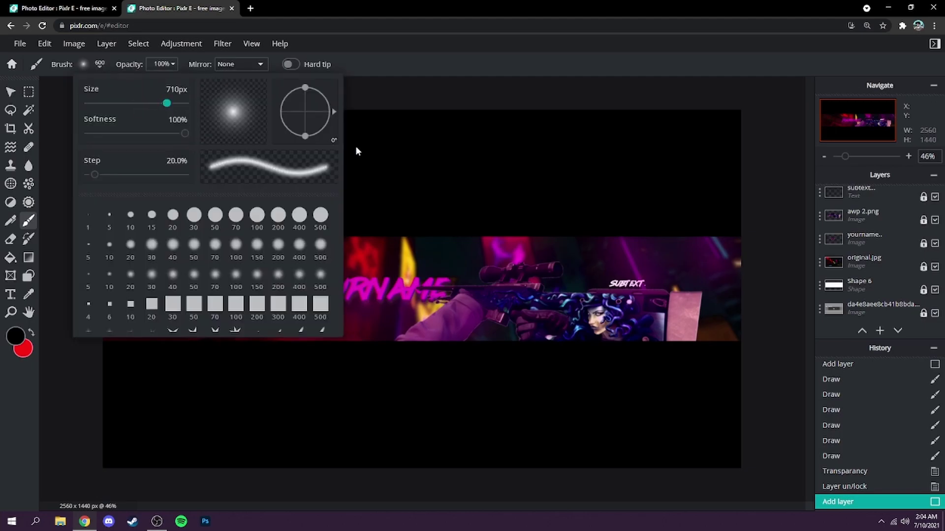
# Paint soft black shading around the corners and along the upper and lower edges of the banner strip
pyautogui.moveTo(105, 238)
pyautogui.mouseDown()
pyautogui.moveTo(116, 345)
pyautogui.moveTo(129, 282)
pyautogui.moveTo(123, 232)
pyautogui.mouseUp()
pyautogui.click(123, 232)
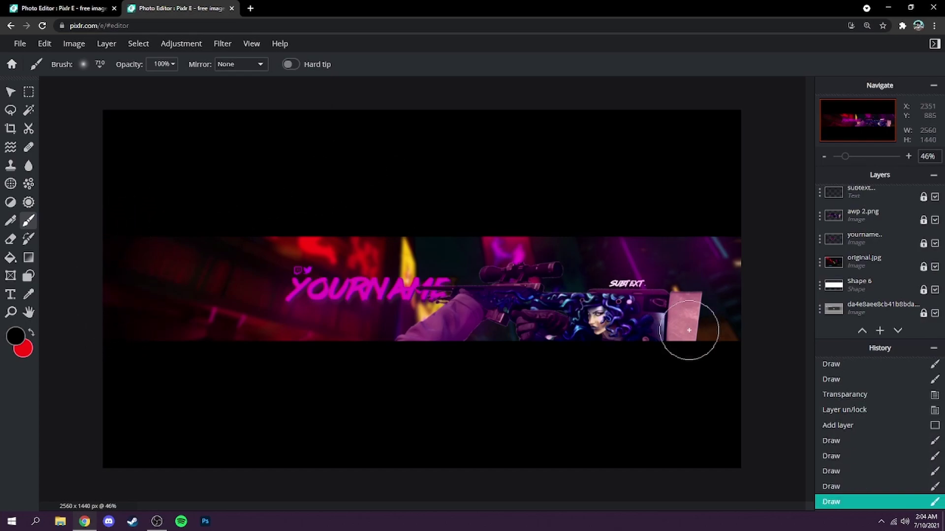
pyautogui.moveTo(740, 347)
pyautogui.mouseDown()
pyautogui.moveTo(740, 253)
pyautogui.moveTo(647, 223)
pyautogui.mouseUp()
pyautogui.click(722, 241)
pyautogui.moveTo(685, 361); pyautogui.dragTo(239, 362)
pyautogui.moveTo(257, 217); pyautogui.dragTo(537, 223)
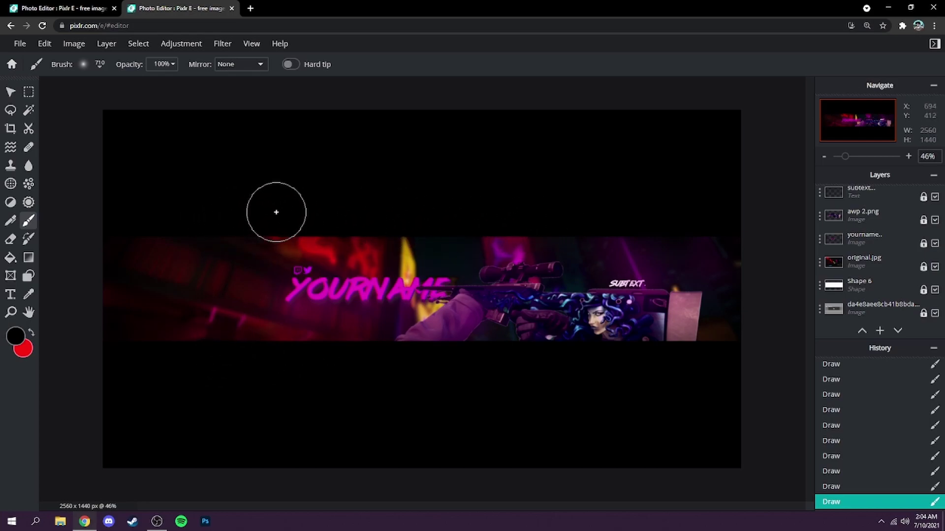
# Lock the black shading layer and add a new empty layer above it
pyautogui.scroll(3, 878, 235)
pyautogui.click(866, 223)
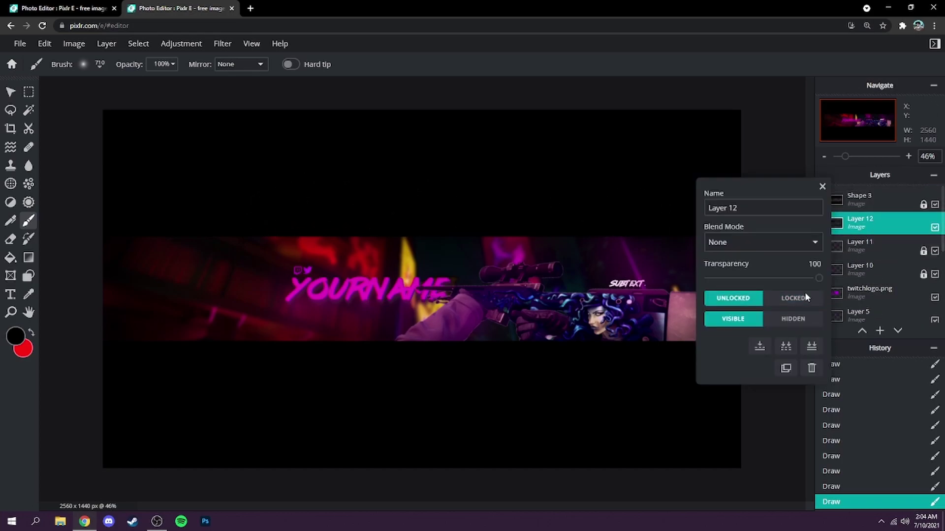
pyautogui.click(805, 297)
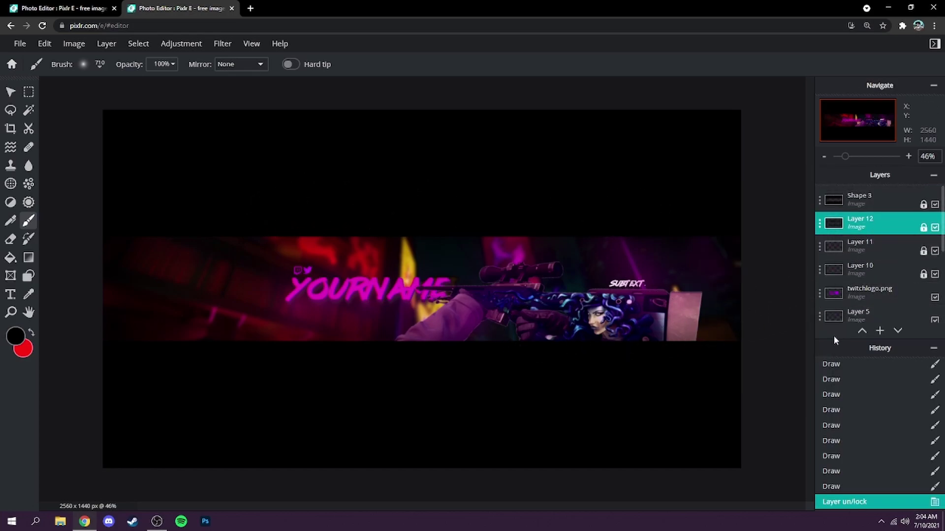
pyautogui.click(879, 331)
pyautogui.click(924, 316)
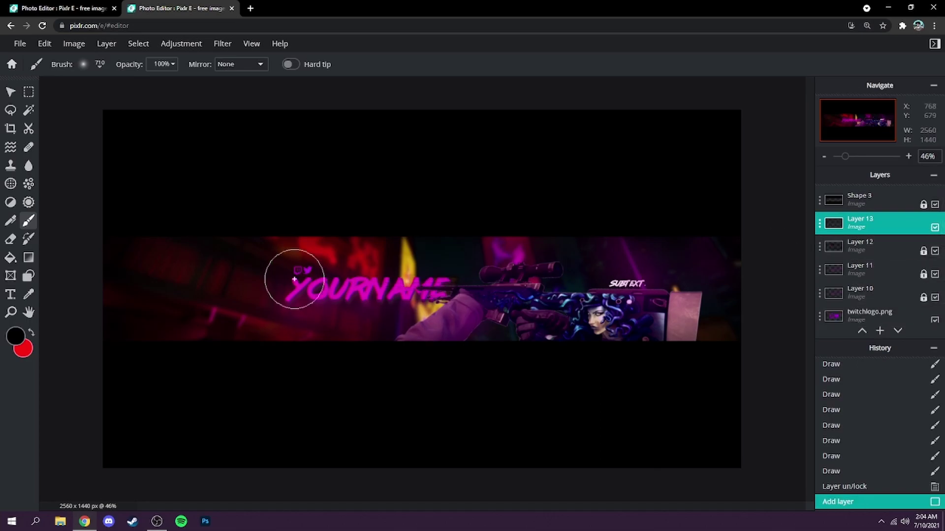
# Sample yellow from the background light and paint soft yellow glows down along it, behind the end of the name
pyautogui.scroll(3, 309, 281)
pyautogui.click(28, 295)
pyautogui.click(499, 224)
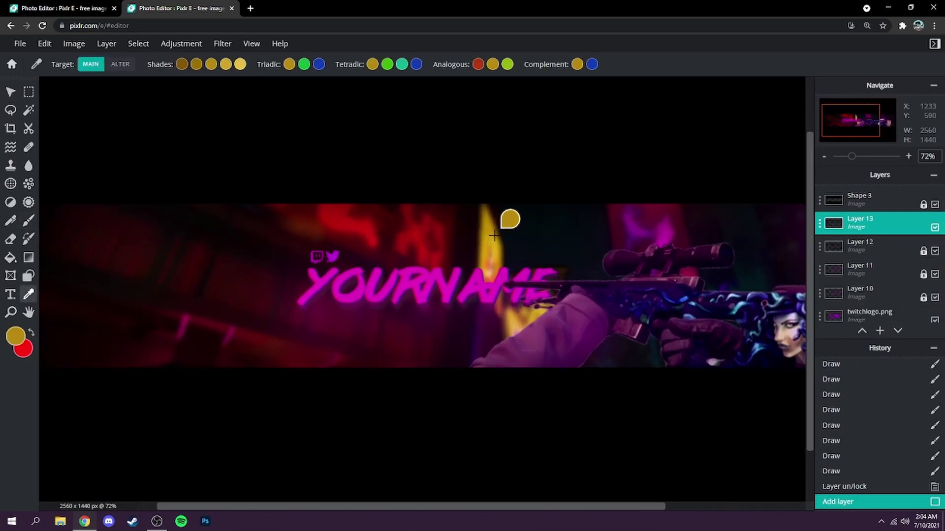
pyautogui.scroll(-2, 466, 235)
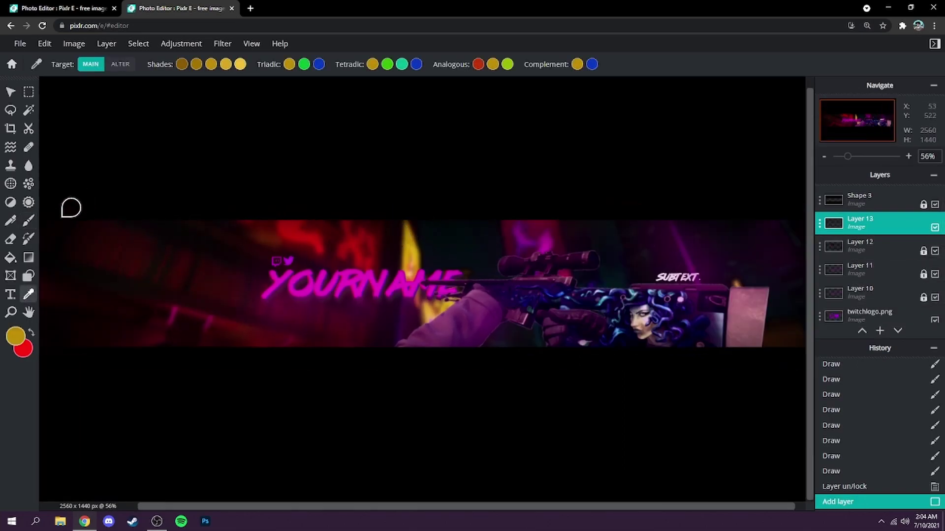
pyautogui.click(30, 221)
pyautogui.click(407, 228)
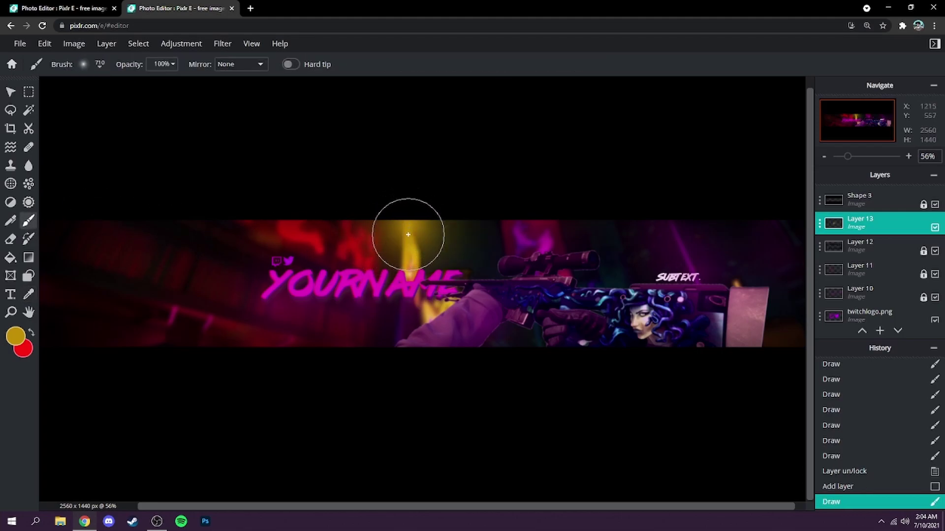
pyautogui.click(407, 226)
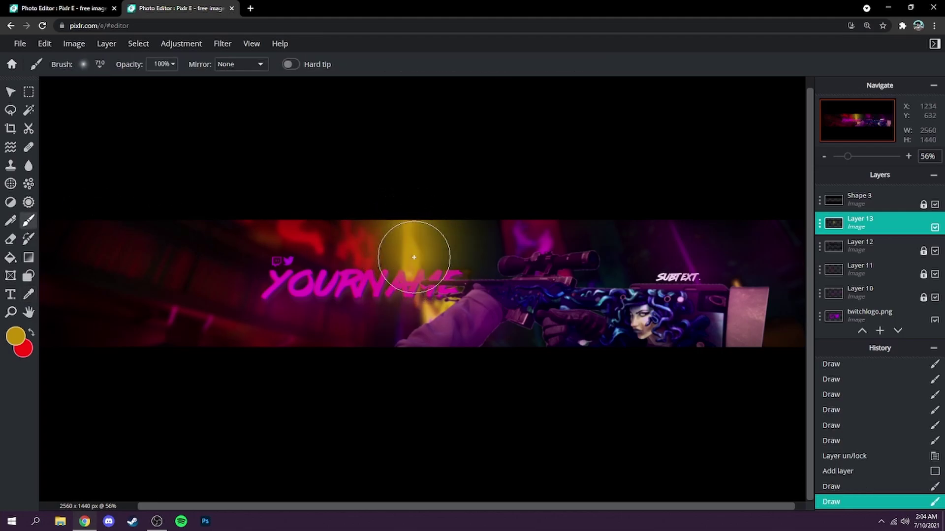
pyautogui.click(422, 312)
# Set the transparency of the yellow glow layer to 29
pyautogui.click(846, 224)
pyautogui.moveTo(819, 280)
pyautogui.mouseDown()
pyautogui.moveTo(725, 286)
pyautogui.moveTo(748, 286)
pyautogui.mouseUp()
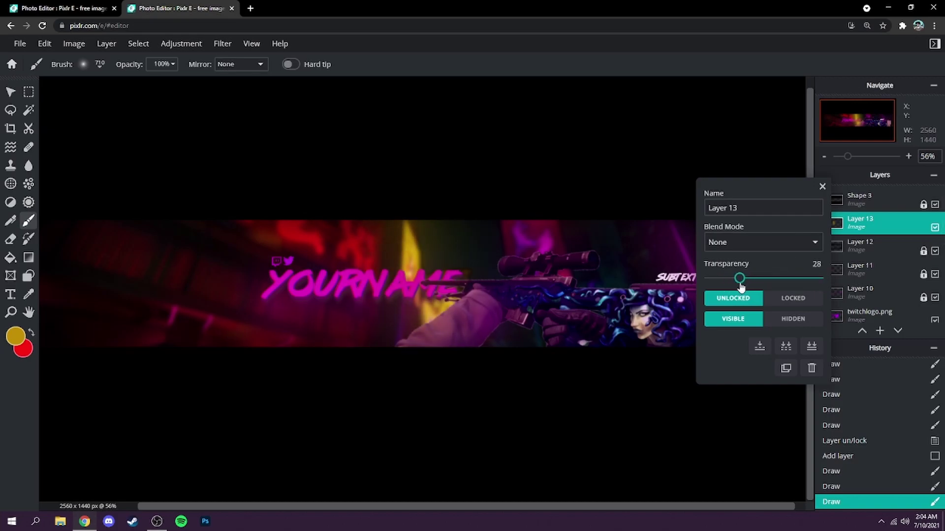
pyautogui.moveTo(742, 287); pyautogui.dragTo(741, 281)
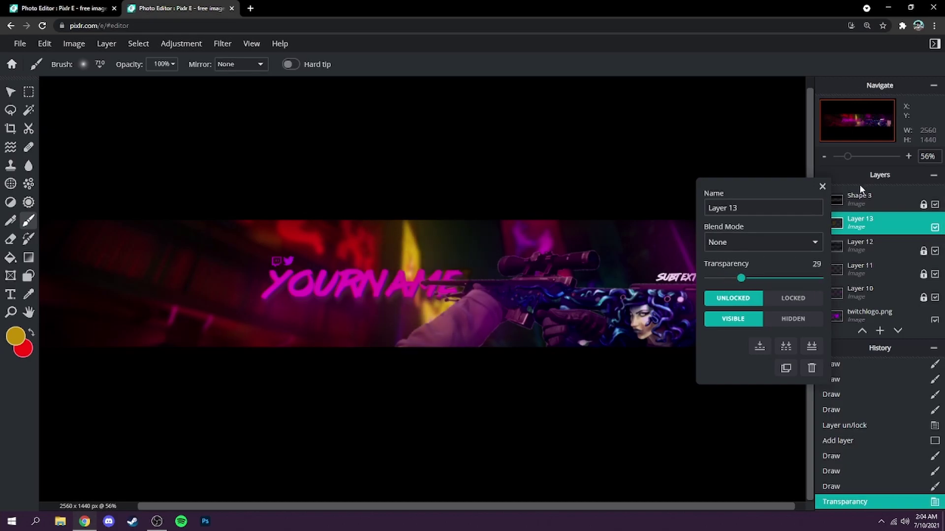
pyautogui.click(822, 189)
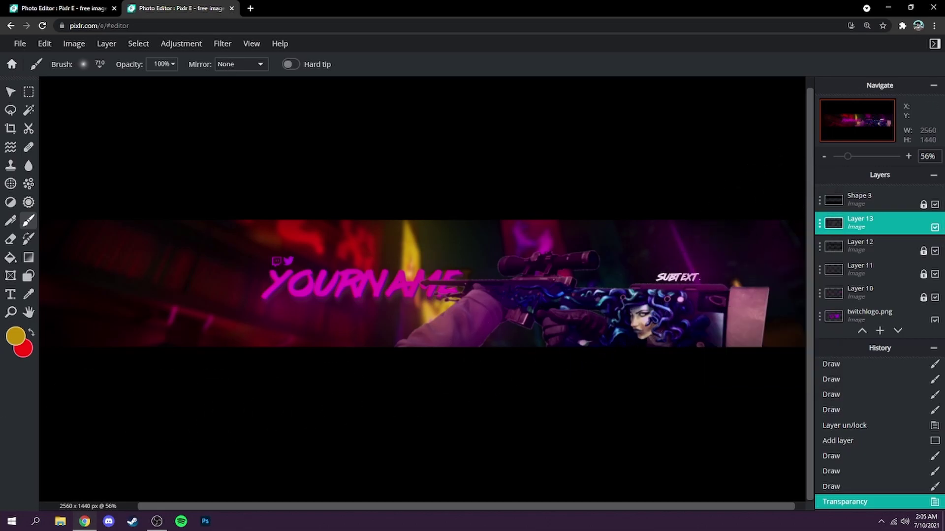
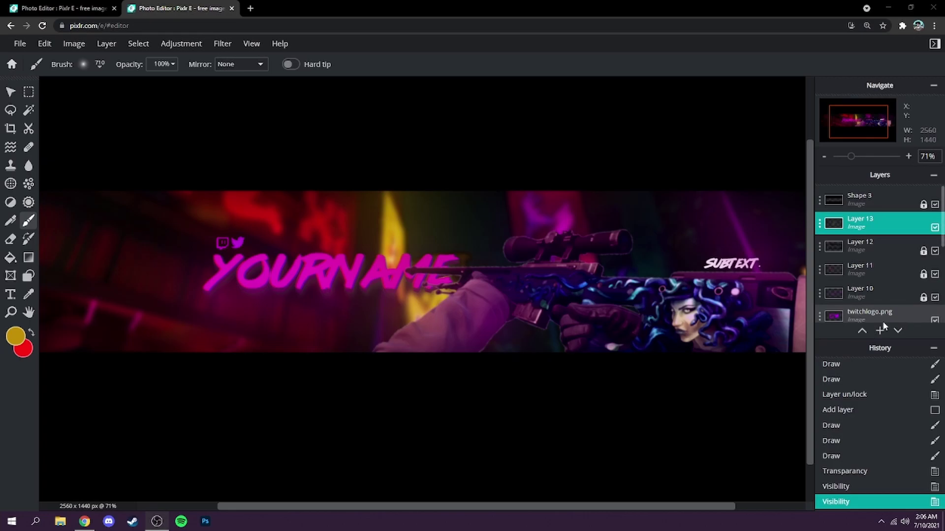
# Add a new empty layer and set the brush color to white
pyautogui.moveTo(880, 329)
pyautogui.click(925, 317)
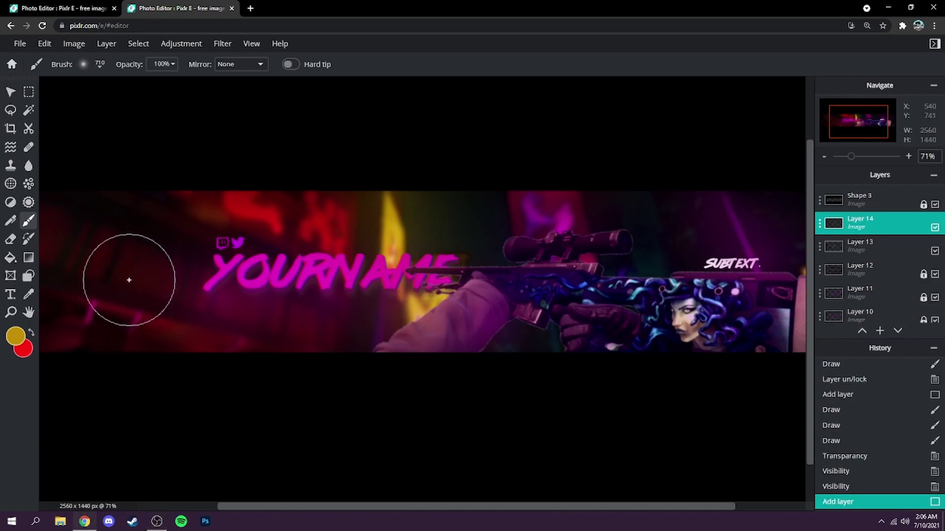
pyautogui.click(16, 338)
pyautogui.moveTo(64, 315); pyautogui.dragTo(12, 264)
pyautogui.click(233, 422)
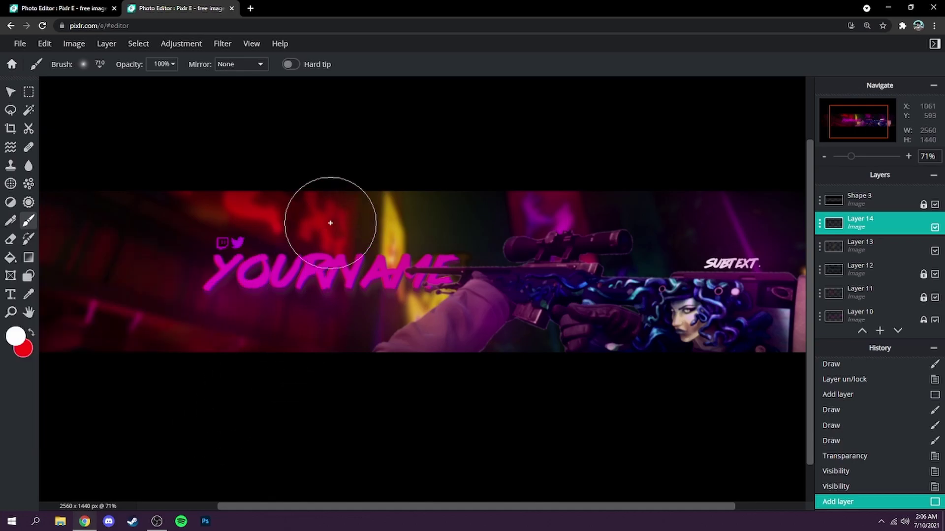
pyautogui.click(572, 199)
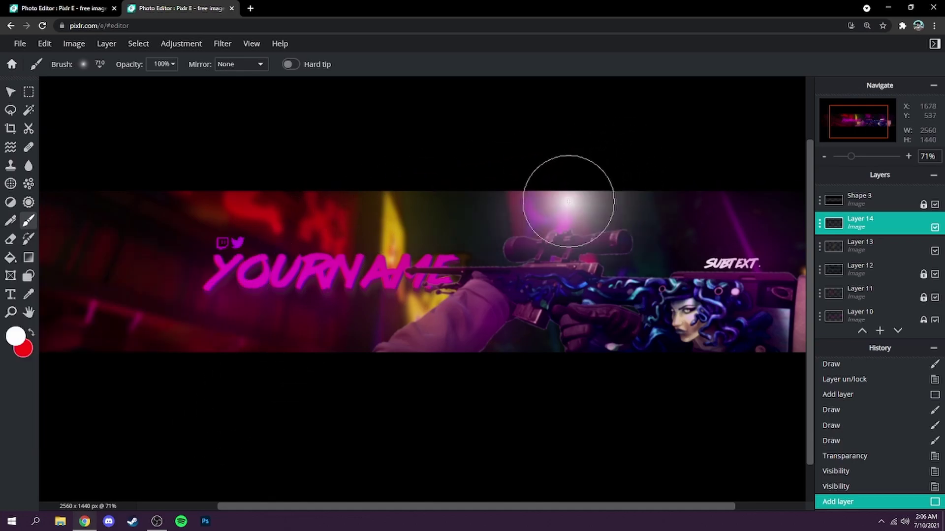
pyautogui.click(319, 190)
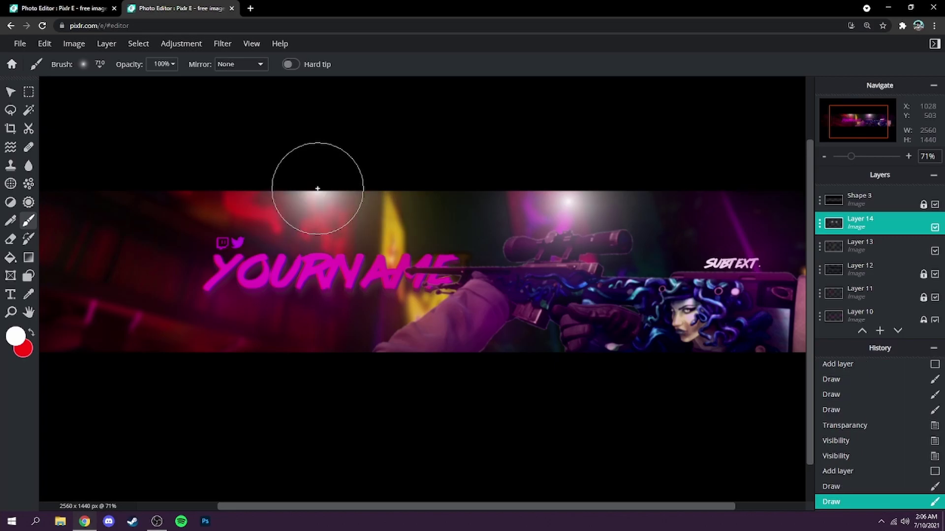
pyautogui.rightClick(591, 224)
pyautogui.hotkey('ctrl', 'z')
pyautogui.hotkey('ctrl', 'z')
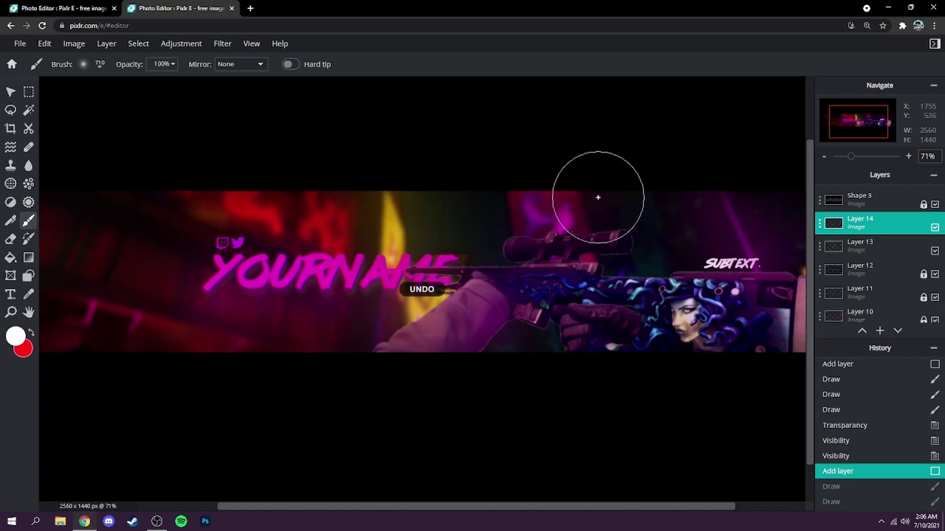
# Paint soft white lights at the strip's upper edge, one above the scope and one above the yellow light
pyautogui.click(576, 180)
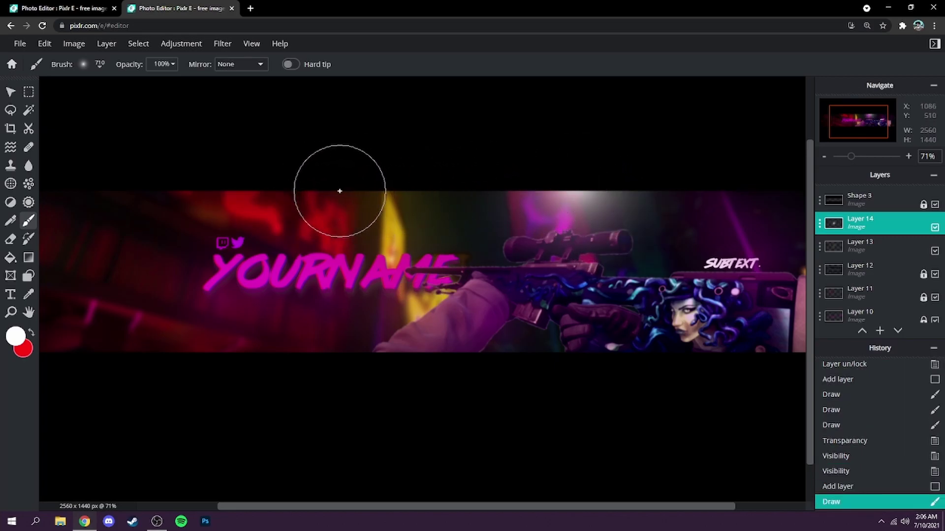
pyautogui.click(380, 187)
pyautogui.scroll(-2, 728, 247)
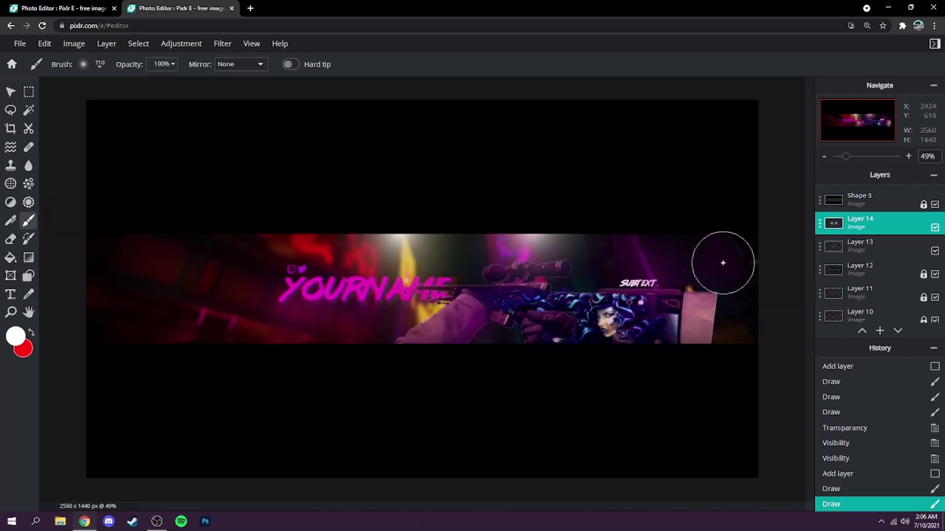
pyautogui.scroll(3, 722, 262)
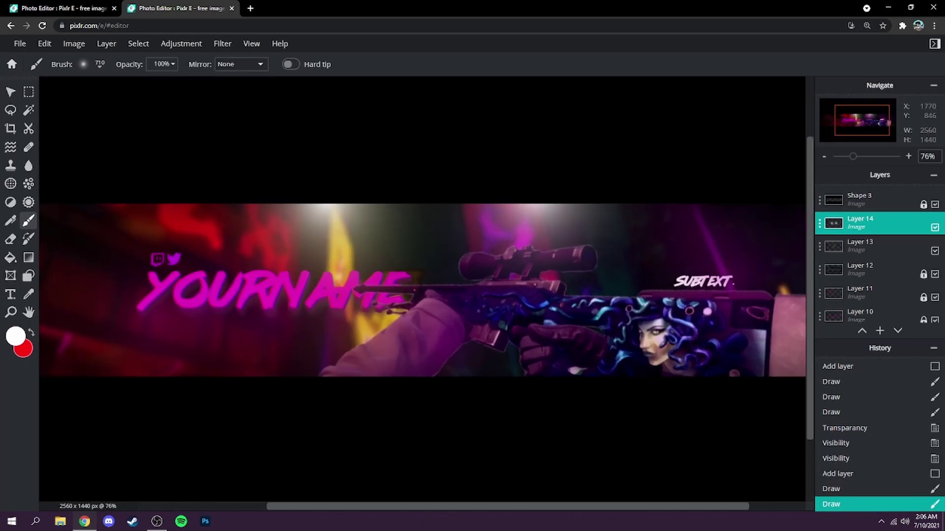
pyautogui.scroll(-2, 728, 338)
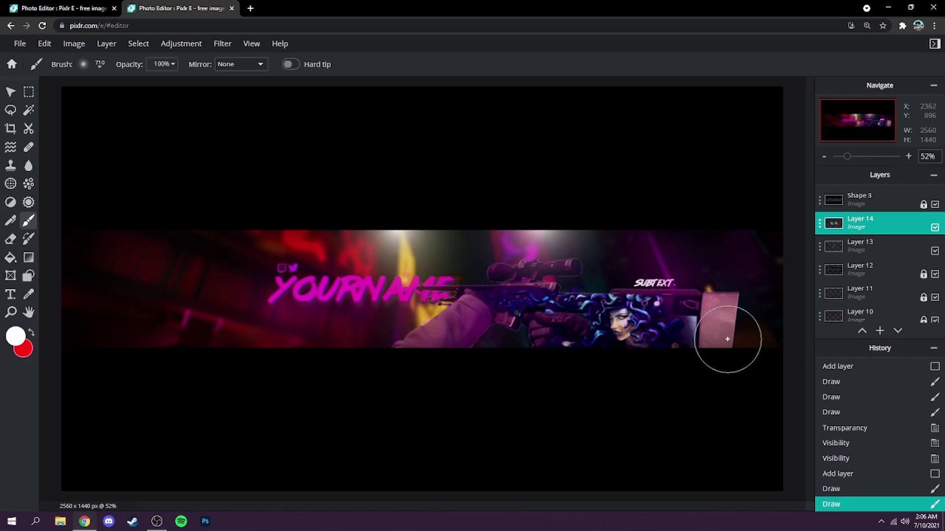
# Add a new empty layer, sample dark blue from the rifle and paint a soft blue glow across the rifle body
pyautogui.click(881, 332)
pyautogui.click(921, 317)
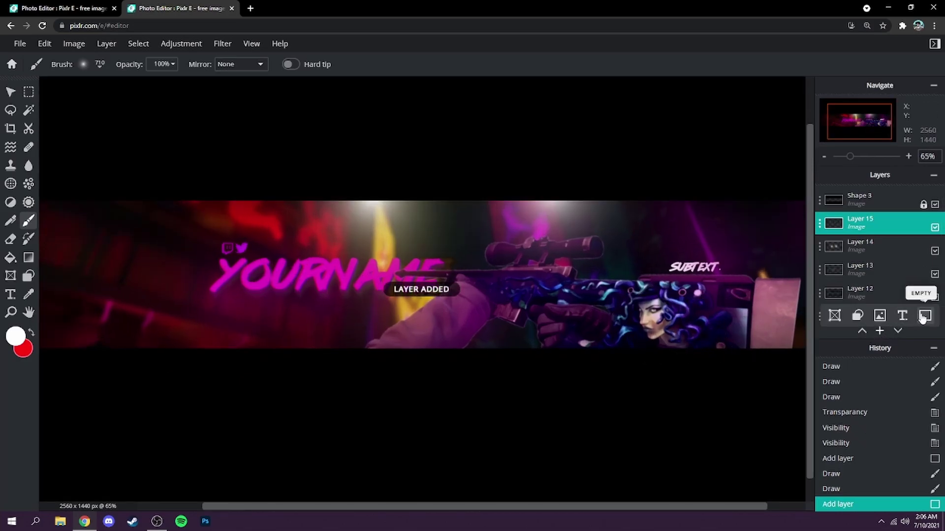
pyautogui.click(28, 295)
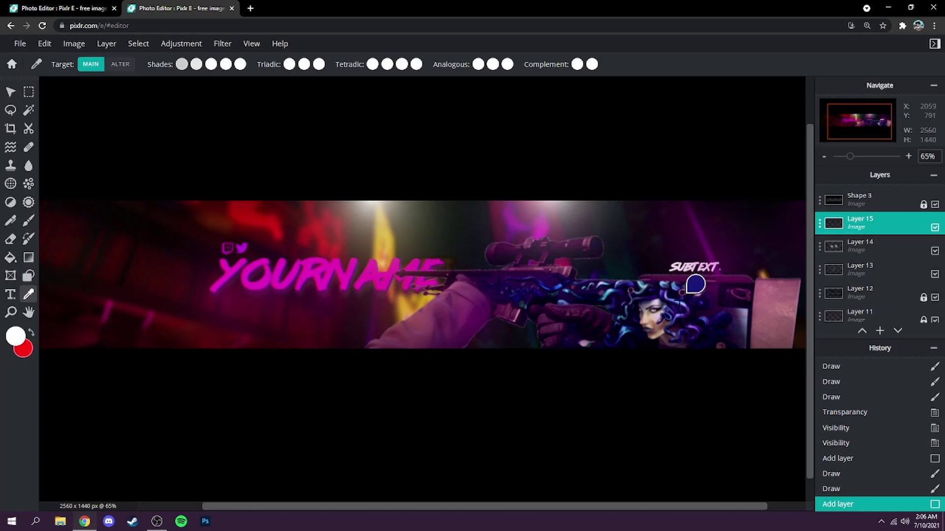
pyautogui.click(686, 283)
pyautogui.click(29, 220)
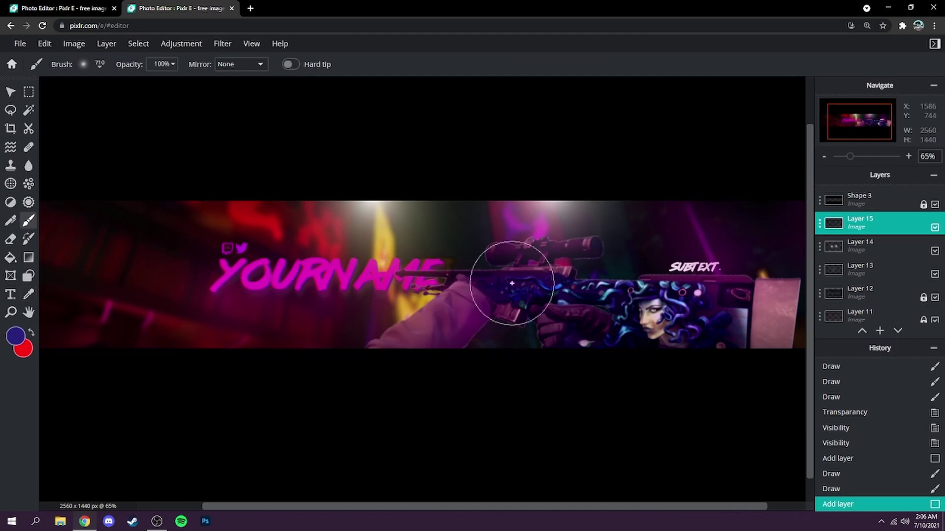
pyautogui.moveTo(536, 295)
pyautogui.mouseDown()
pyautogui.moveTo(665, 305)
pyautogui.moveTo(716, 328)
pyautogui.moveTo(647, 351)
pyautogui.mouseUp()
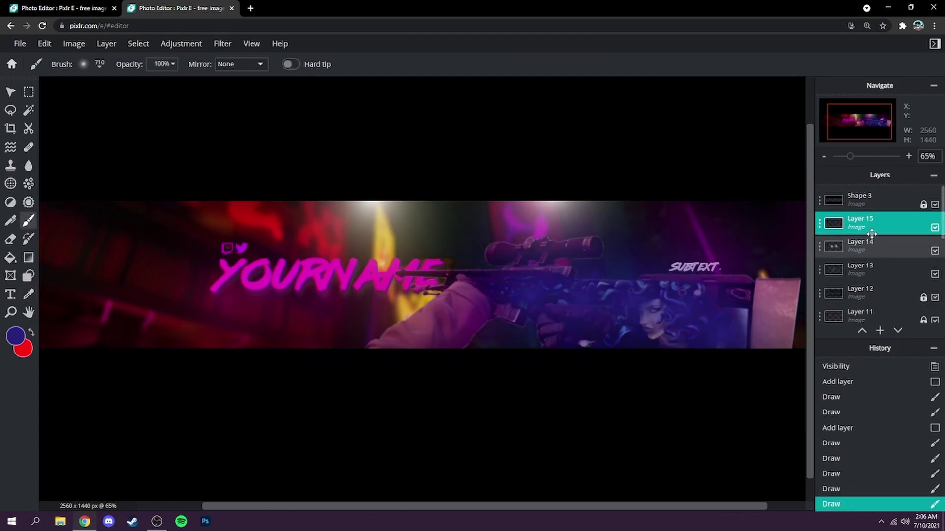
# Finish the soft blue glow over the rifle body and lower that layer's transparency to about 39
pyautogui.moveTo(471, 329)
pyautogui.mouseDown()
pyautogui.moveTo(486, 311)
pyautogui.moveTo(523, 323)
pyautogui.mouseUp()
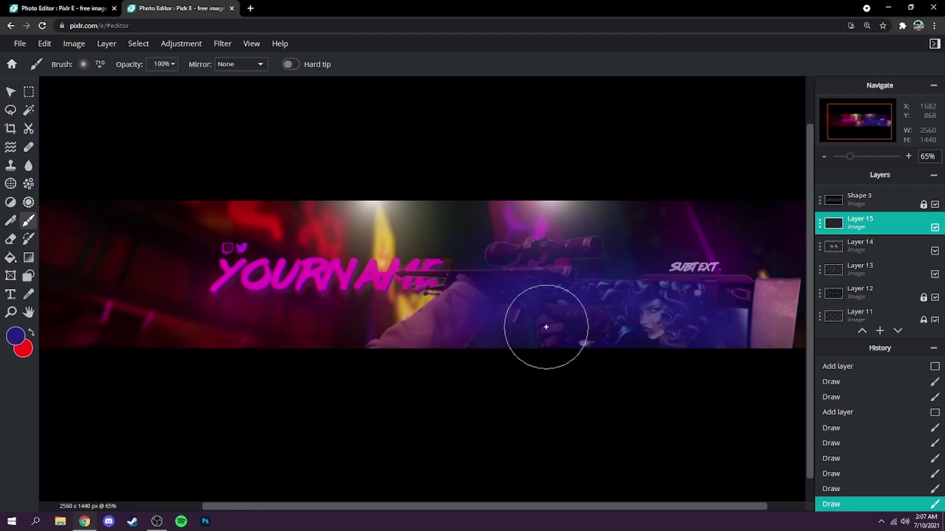
pyautogui.click(875, 226)
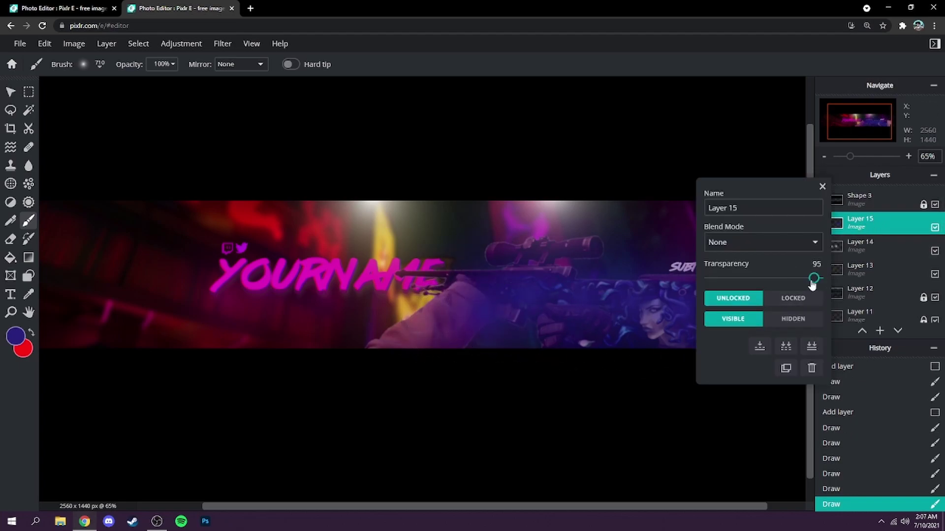
pyautogui.moveTo(814, 278); pyautogui.dragTo(740, 279)
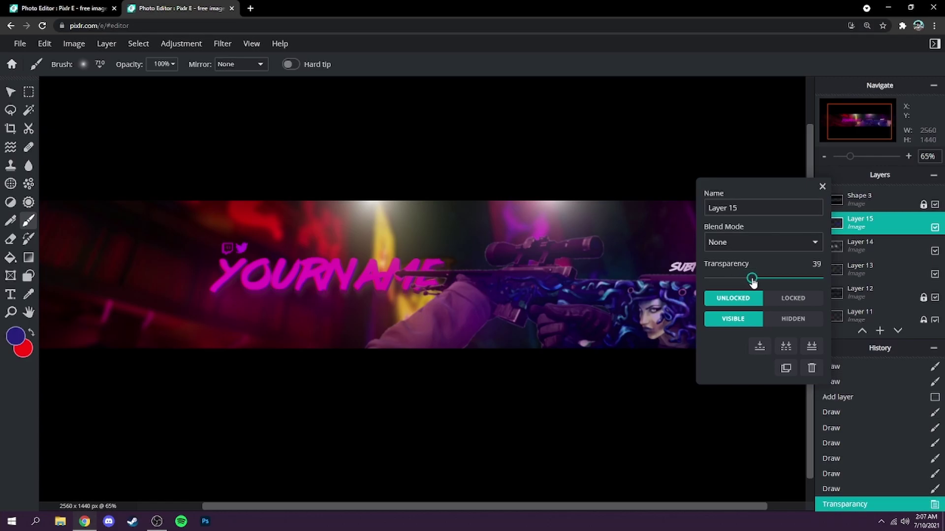
pyautogui.click(821, 187)
# Add a new empty layer above the blue glow and set the brush color to magenta #DD00F6
pyautogui.scroll(3, 724, 312)
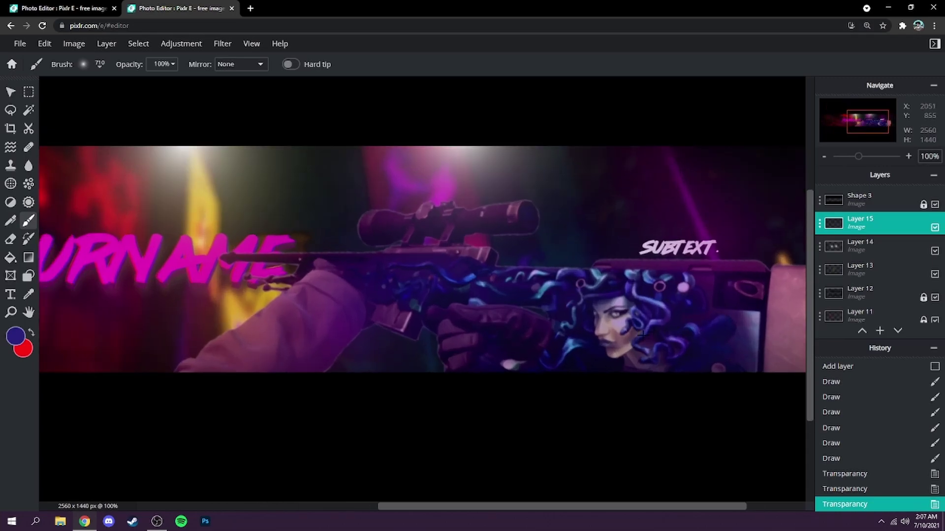
pyautogui.scroll(-3, 554, 354)
pyautogui.scroll(3, 449, 379)
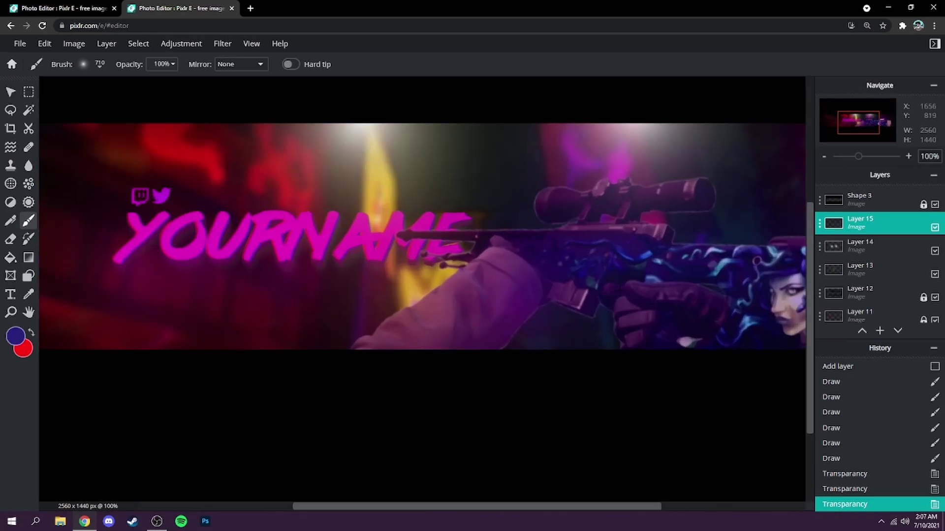
pyautogui.scroll(-1, 616, 294)
pyautogui.click(880, 331)
pyautogui.click(925, 319)
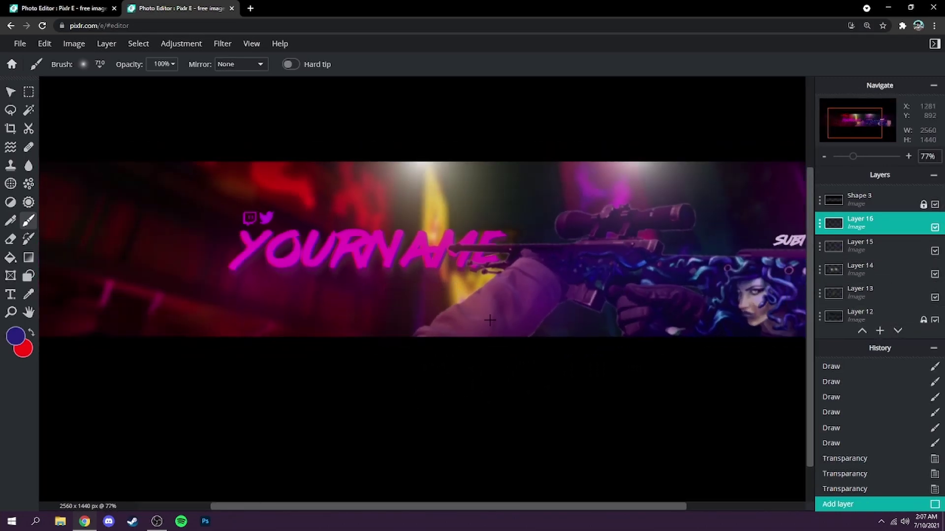
pyautogui.click(17, 337)
pyautogui.click(163, 290)
pyautogui.moveTo(145, 275); pyautogui.dragTo(170, 270)
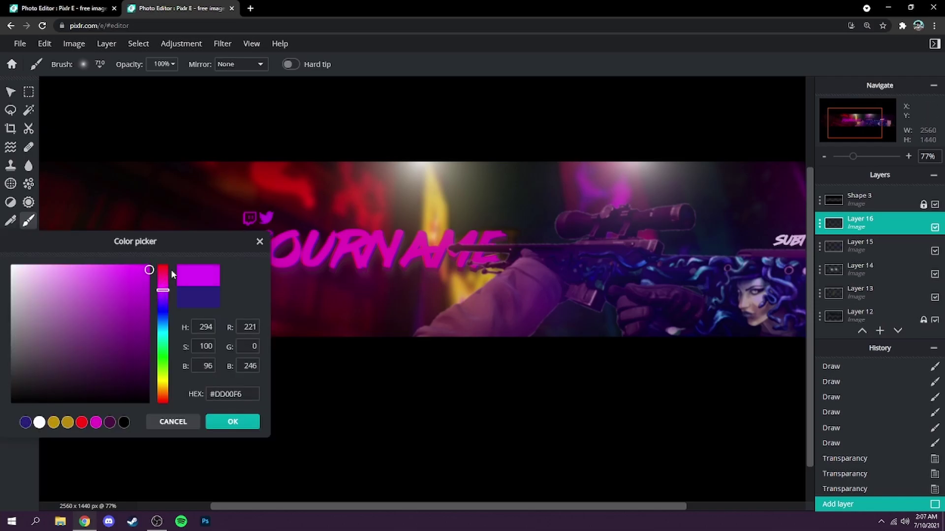
pyautogui.click(248, 426)
# Enlarge the brush to 830 px and paint a soft magenta glow along the strip's lower edge, around the forearm
pyautogui.scroll(-1, 449, 297)
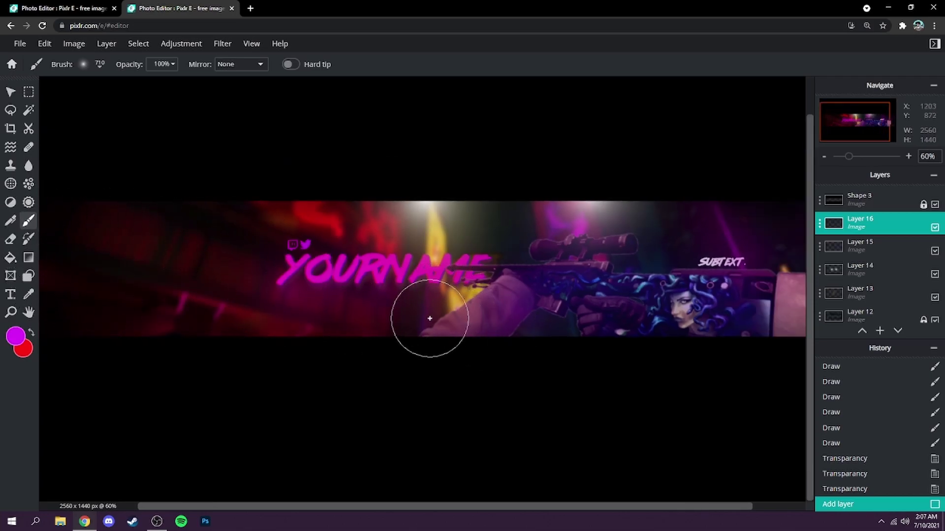
pyautogui.click(99, 70)
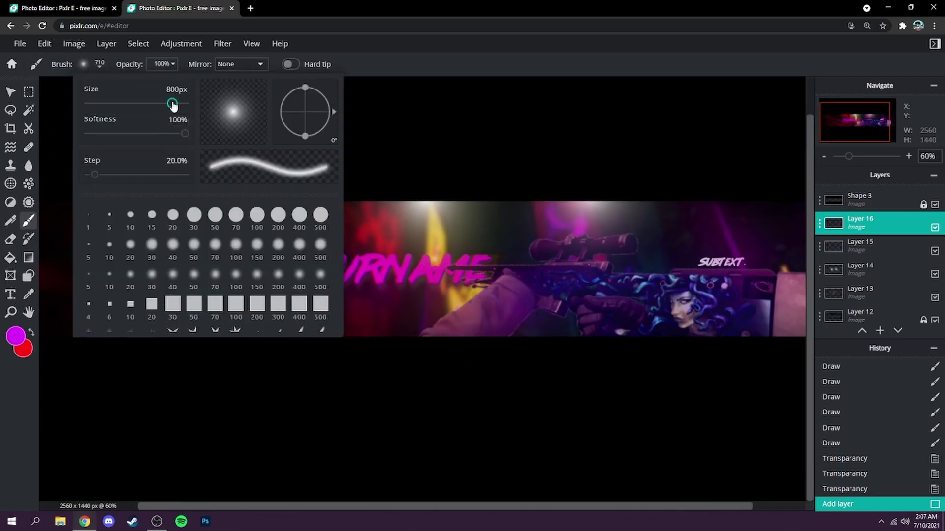
pyautogui.click(462, 335)
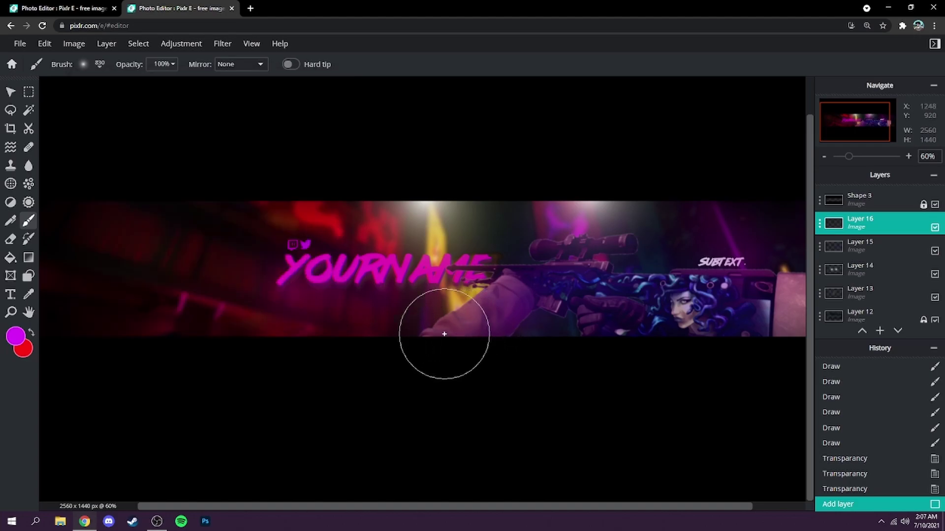
pyautogui.click(451, 335)
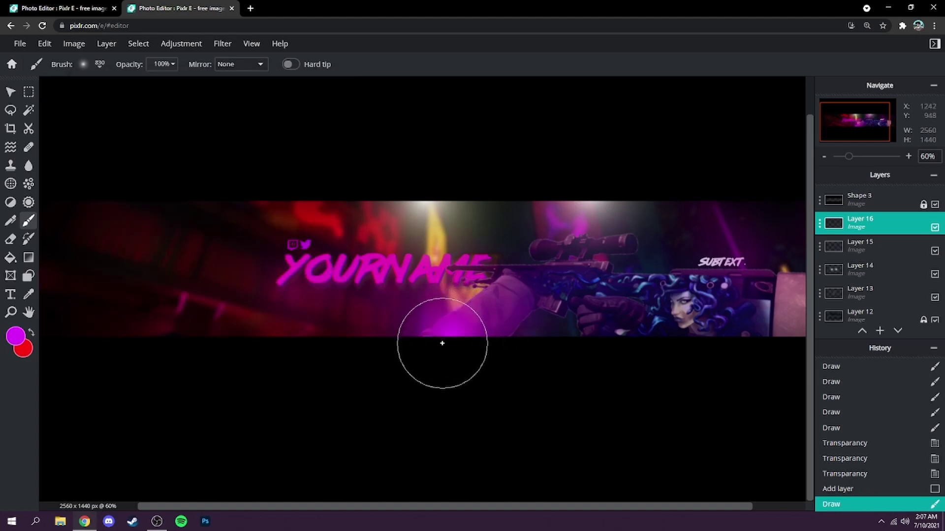
pyautogui.click(418, 354)
pyautogui.click(480, 358)
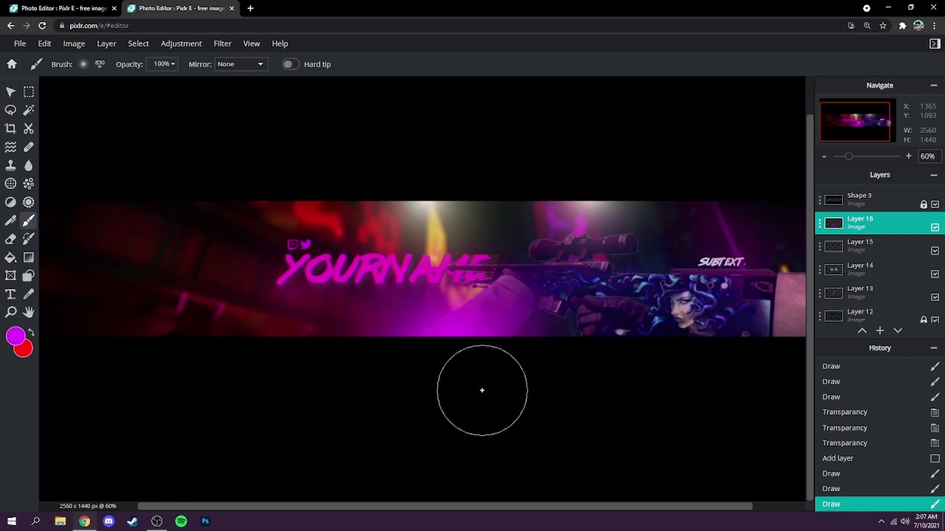
pyautogui.click(396, 366)
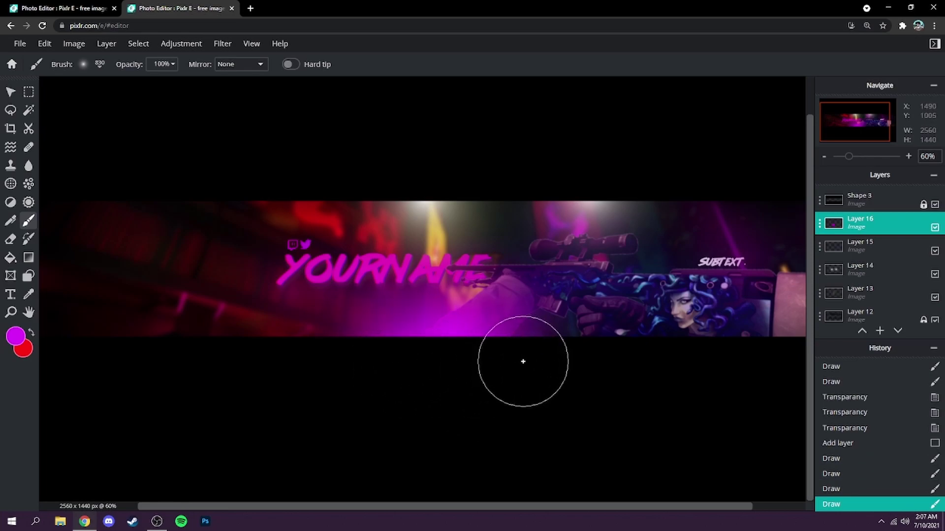
# Lower the transparency of the magenta glow layer slightly
pyautogui.click(860, 222)
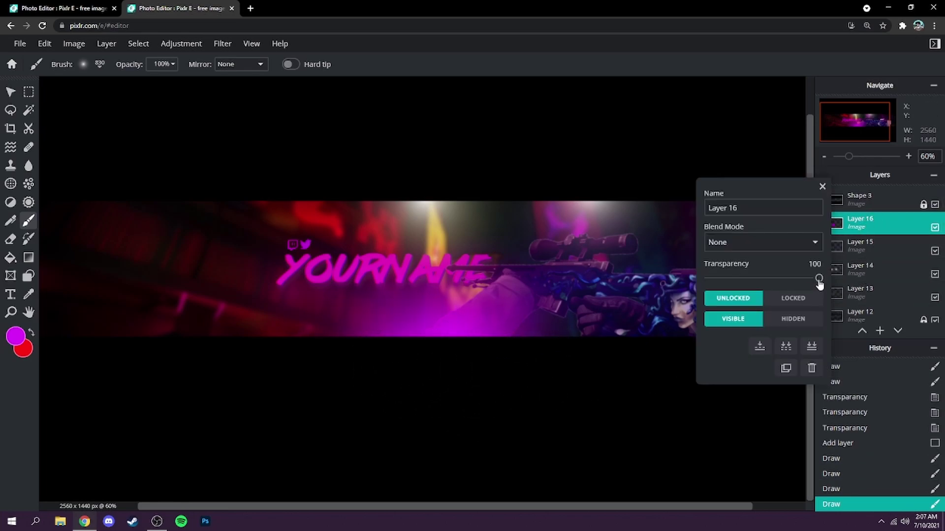
pyautogui.click(788, 279)
pyautogui.click(820, 187)
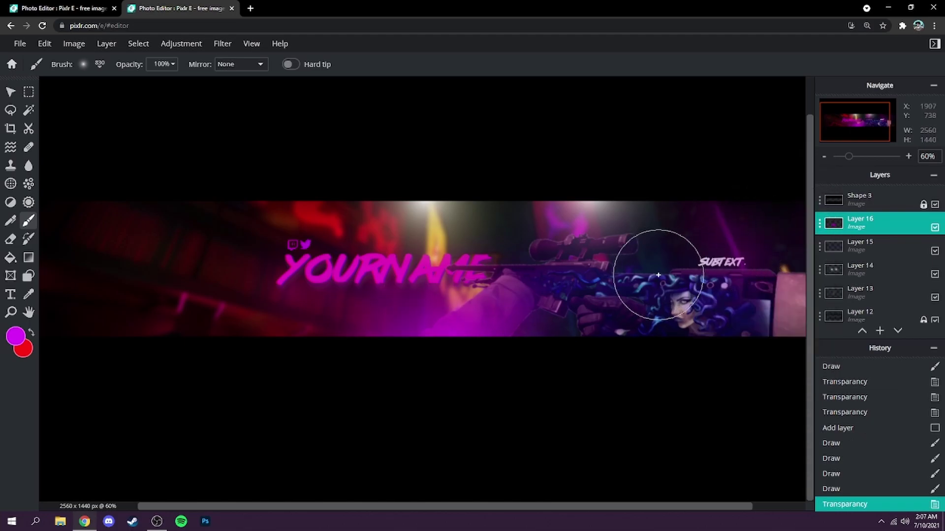
pyautogui.scroll(-2, 656, 219)
pyautogui.scroll(3, 506, 284)
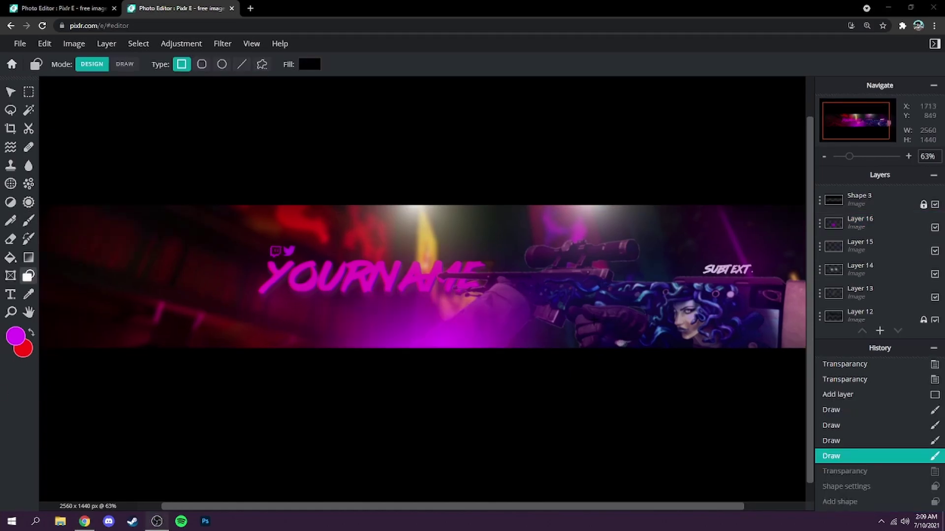
# Lower the transparency of the original.jpg background layer so the shape beneath it shows through
pyautogui.click(16, 93)
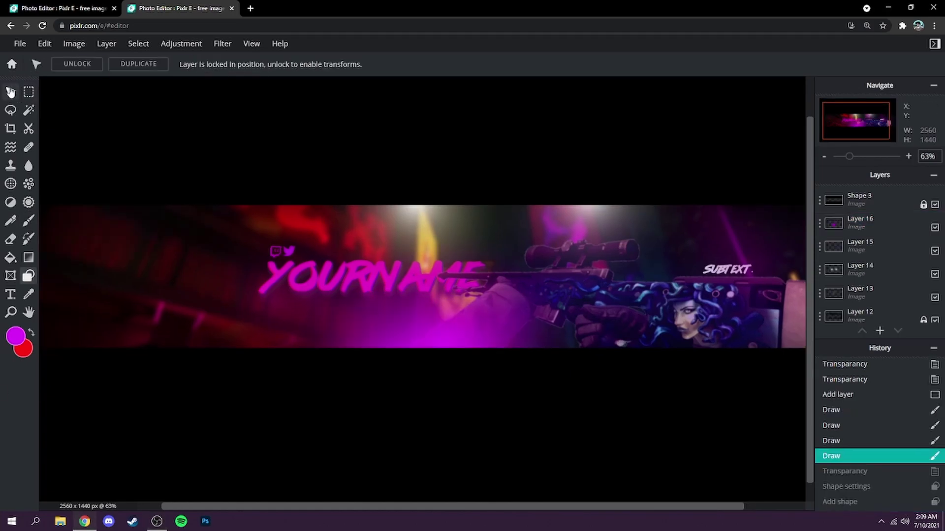
pyautogui.scroll(-5, 888, 262)
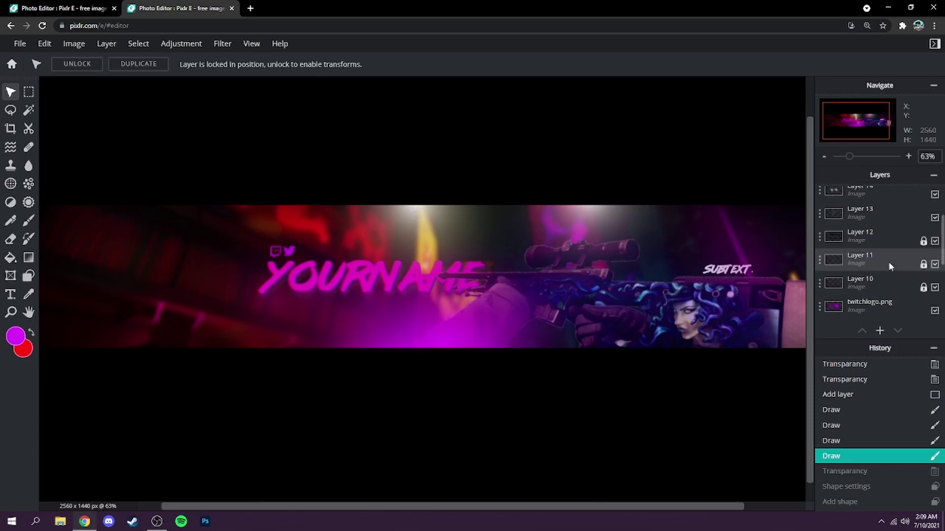
pyautogui.click(882, 267)
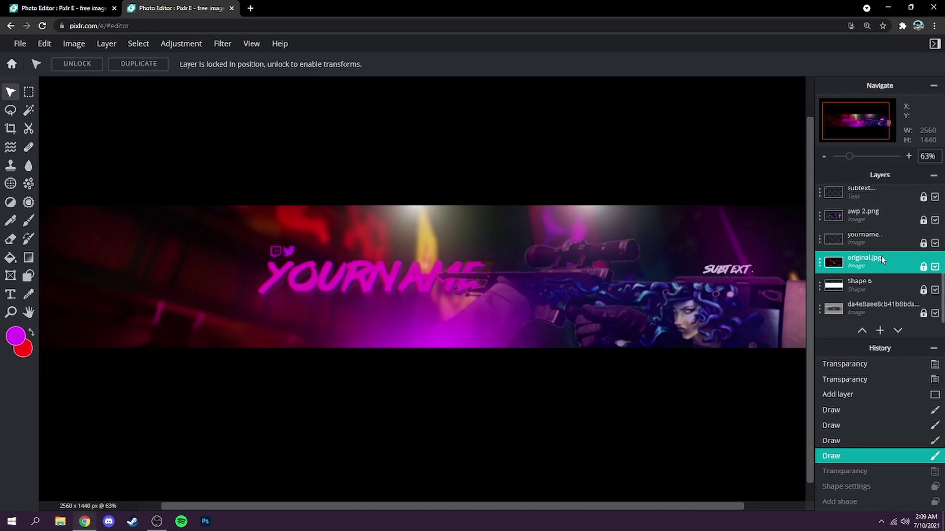
pyautogui.click(894, 260)
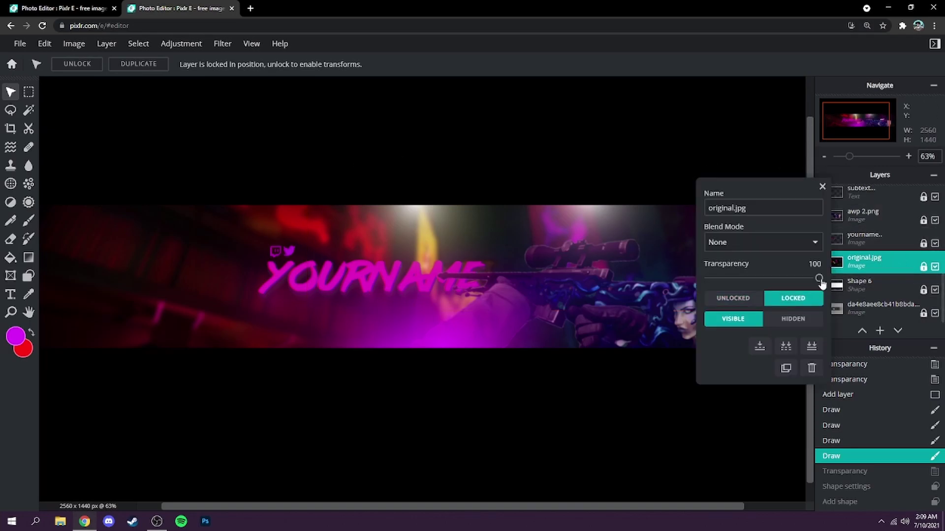
pyautogui.moveTo(817, 281); pyautogui.dragTo(787, 279)
pyautogui.click(821, 188)
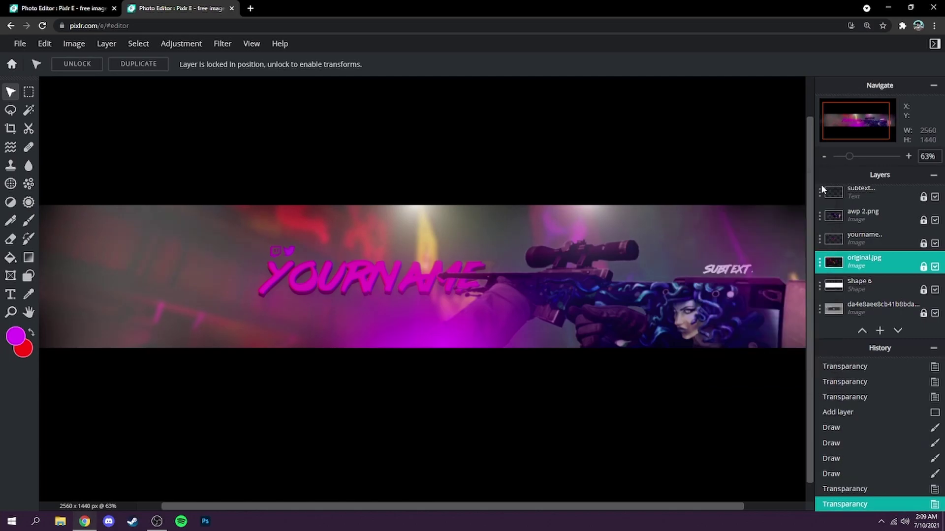
# Change the fill of the Shape 6 rectangle beneath the background image to black (#000000)
pyautogui.click(886, 284)
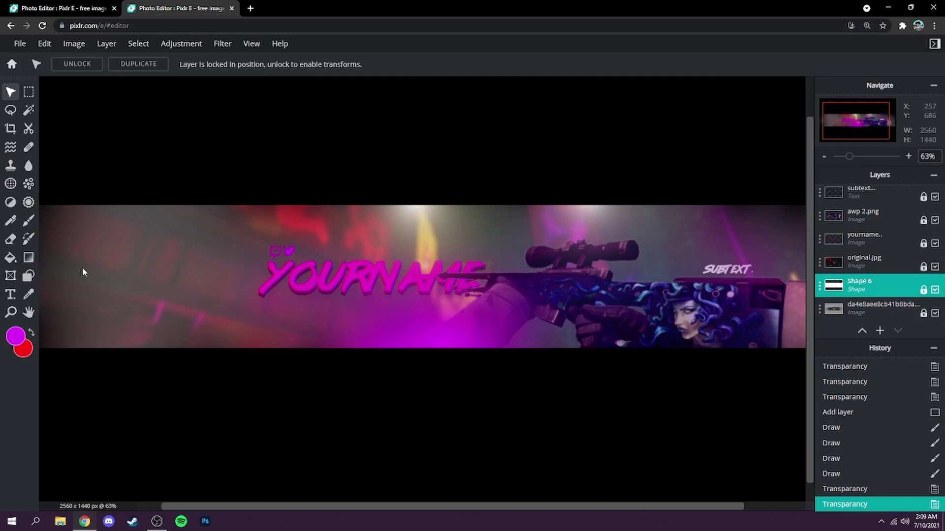
pyautogui.click(28, 276)
pyautogui.scroll(-2, 242, 207)
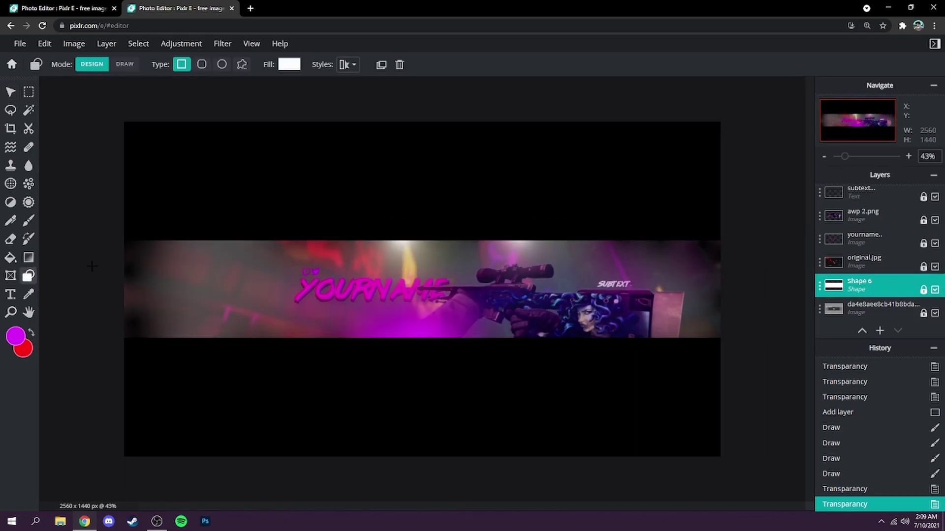
pyautogui.click(291, 65)
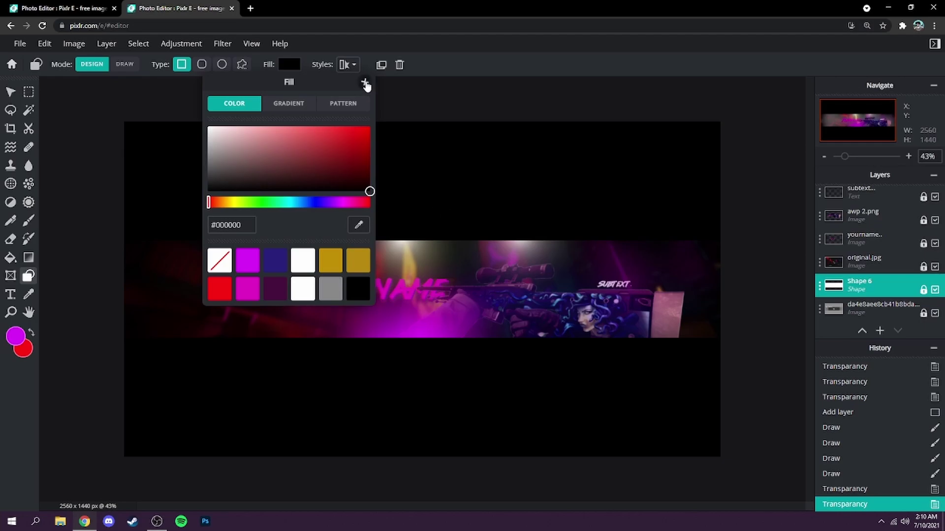
pyautogui.click(365, 82)
pyautogui.scroll(3, 384, 314)
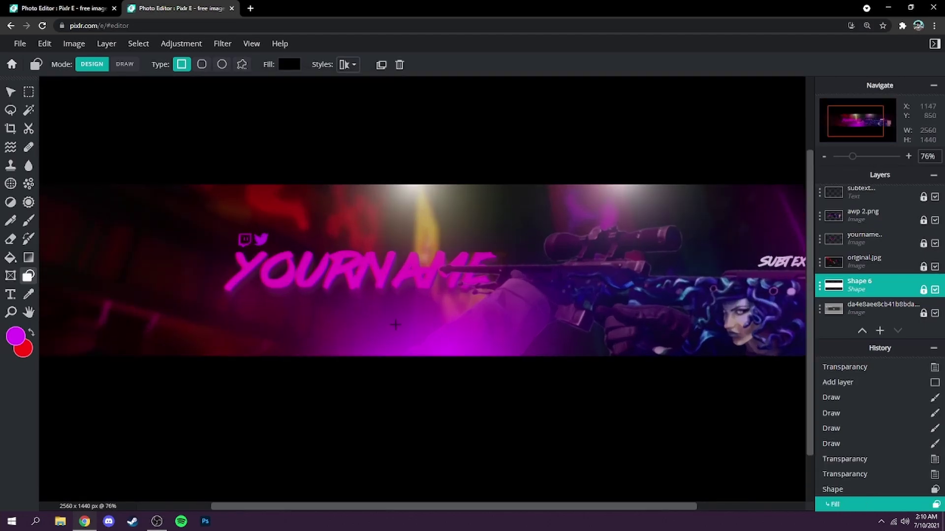
pyautogui.scroll(-2, 435, 309)
pyautogui.scroll(-1, 436, 309)
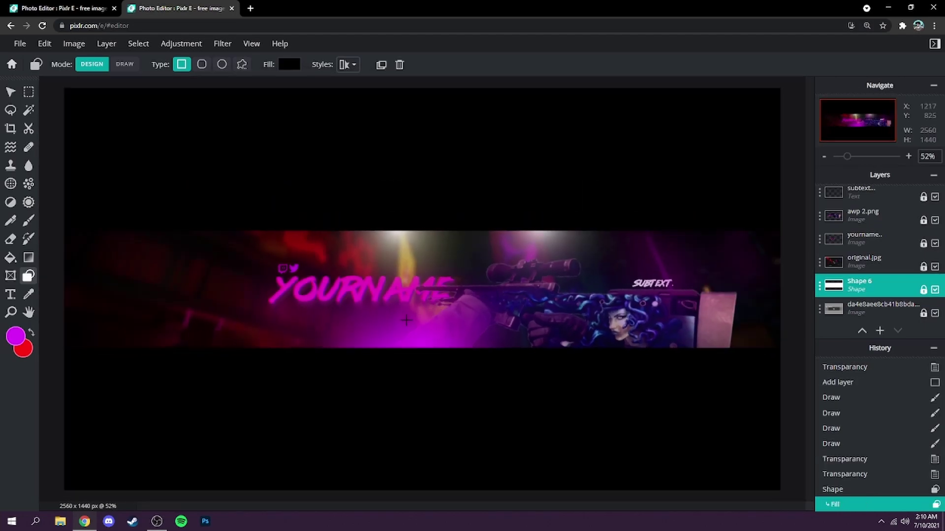
pyautogui.scroll(4, 404, 320)
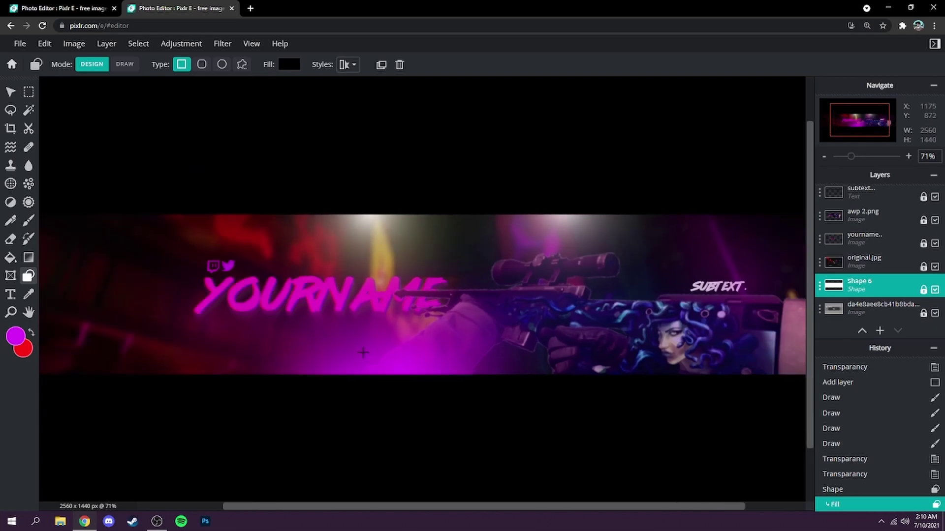
pyautogui.scroll(-2, 364, 352)
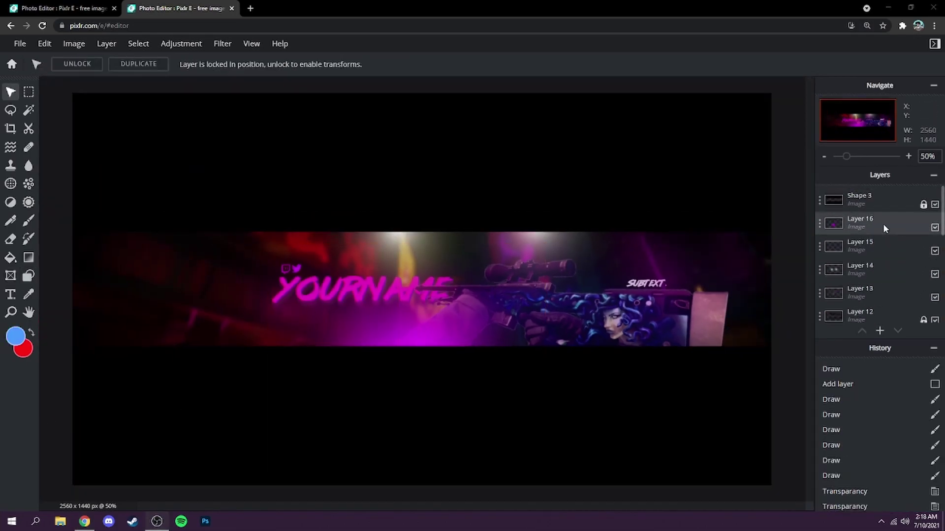
# Add a new empty layer directly above Layer 16 and keep light blue as the brush color
pyautogui.click(884, 226)
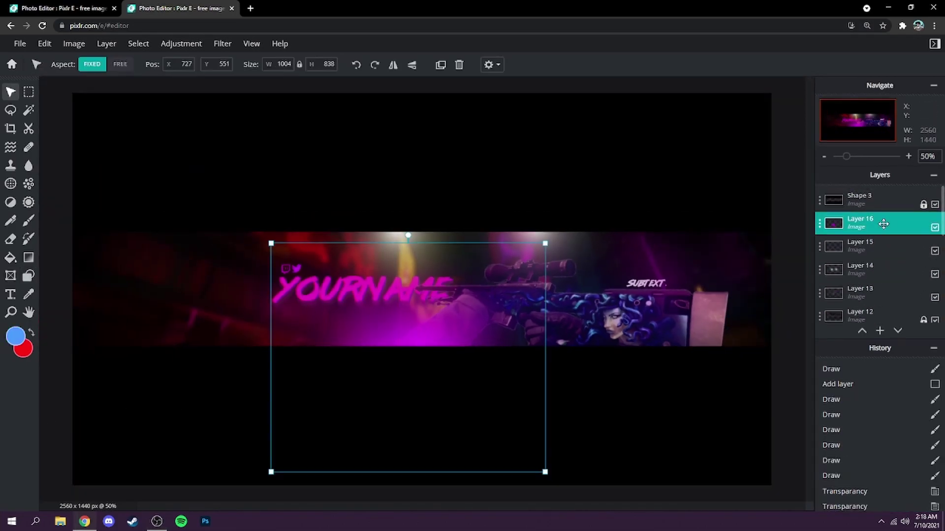
pyautogui.moveTo(880, 331)
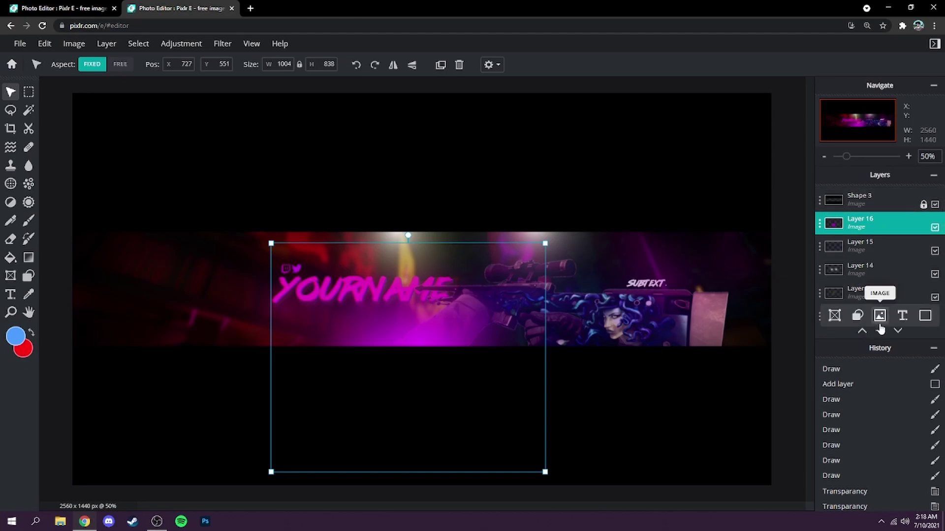
pyautogui.click(925, 316)
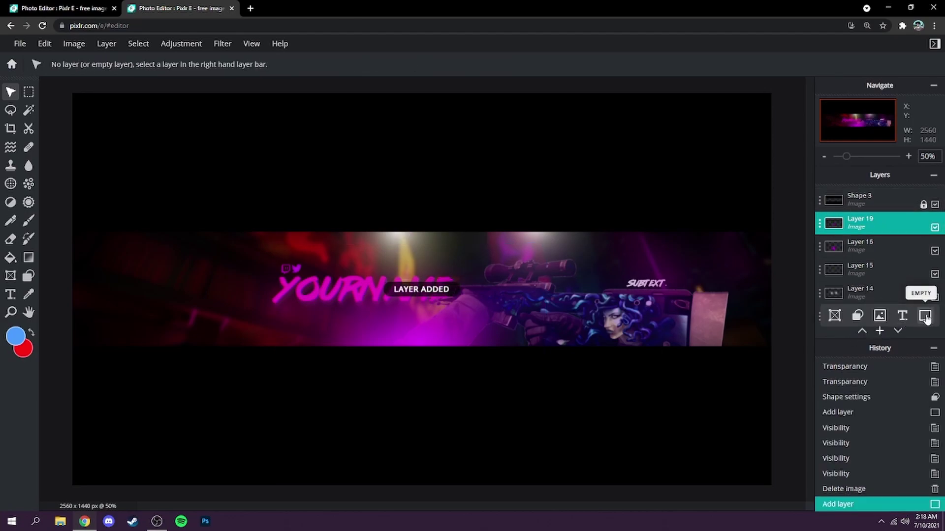
pyautogui.click(16, 338)
pyautogui.click(250, 422)
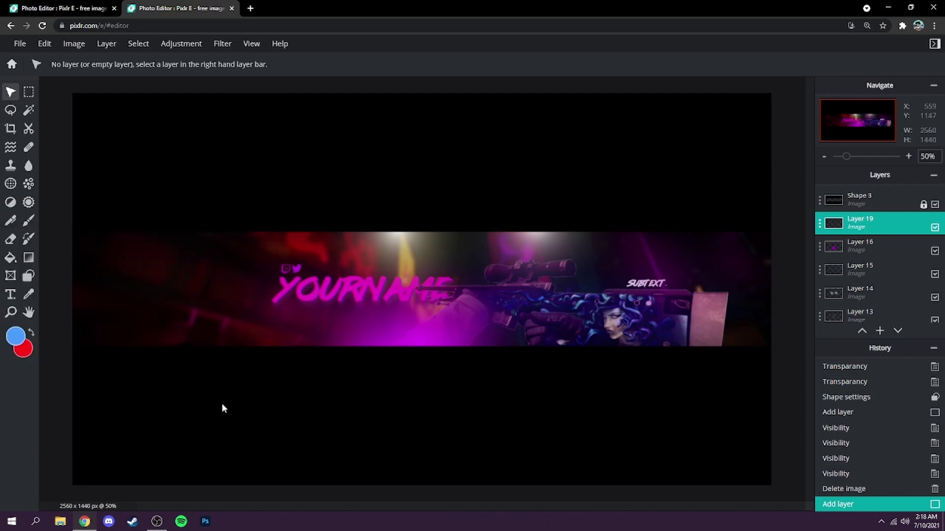
# Paint soft light blue glows with the brush in the strip's upper-right corner and over the rifle's stock end
pyautogui.click(28, 220)
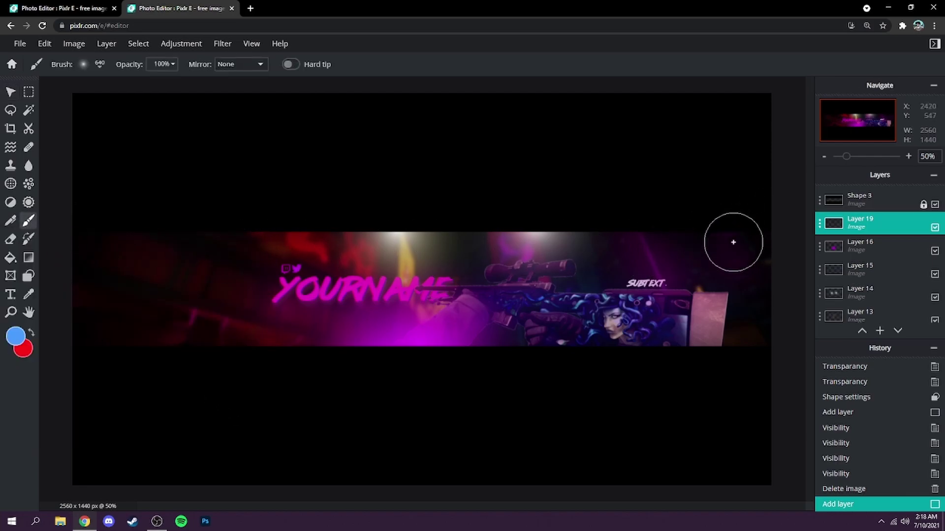
pyautogui.moveTo(743, 235); pyautogui.dragTo(753, 253)
pyautogui.click(753, 253)
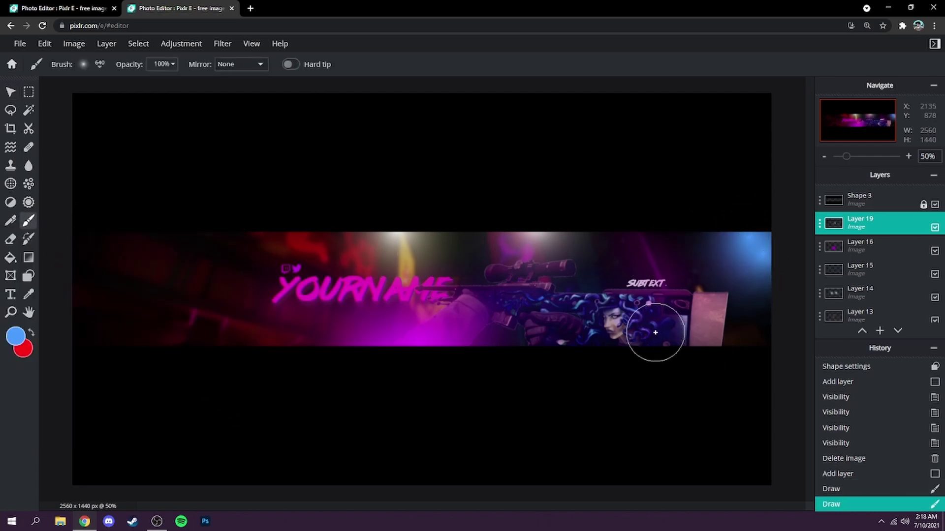
pyautogui.click(684, 309)
pyautogui.click(681, 338)
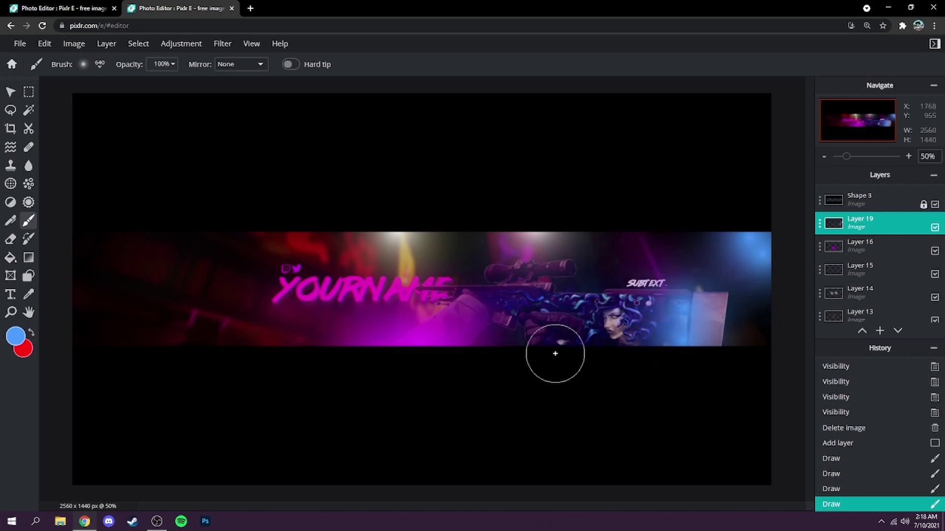
# Lower the transparency of Layer 19, which holds the light blue glows, to 29
pyautogui.click(891, 228)
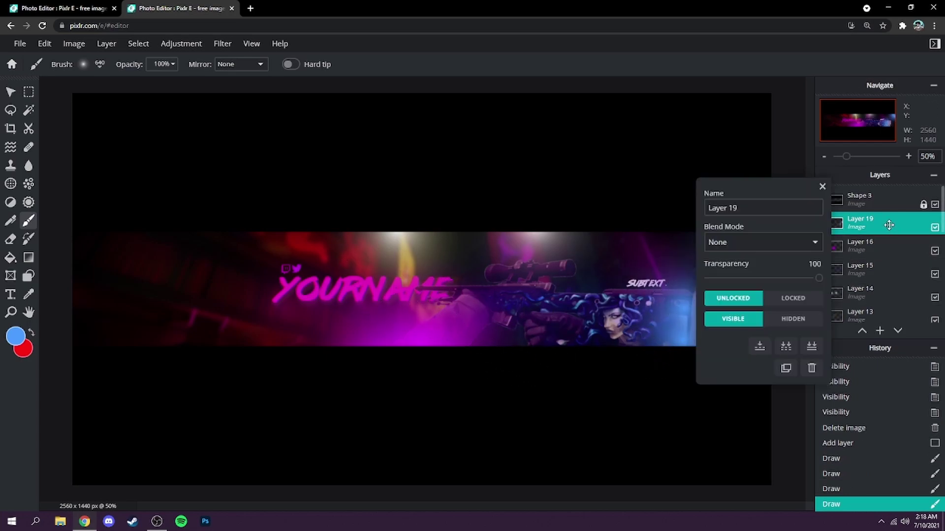
pyautogui.moveTo(820, 278); pyautogui.dragTo(742, 279)
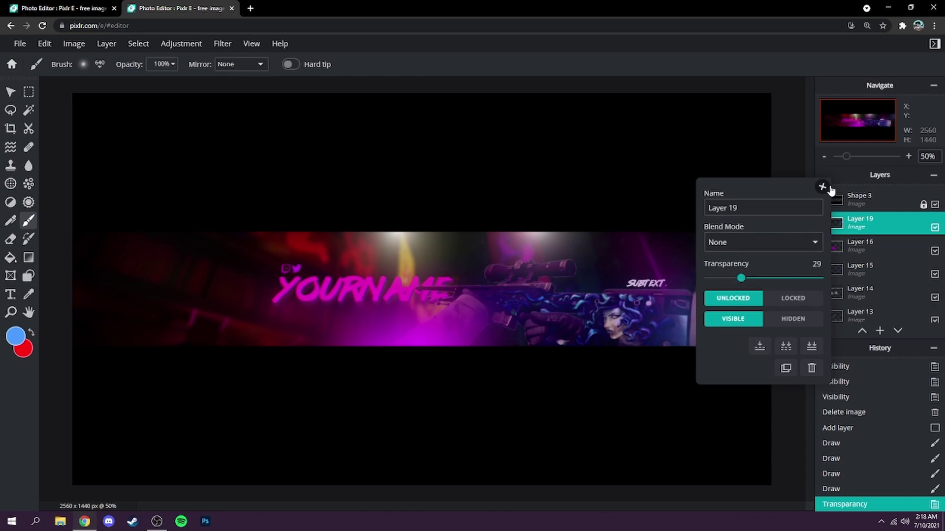
pyautogui.click(822, 186)
# Apply the Dehaze filter to the awp 2.png rifle layer with an amount of 100
pyautogui.scroll(-6, 877, 273)
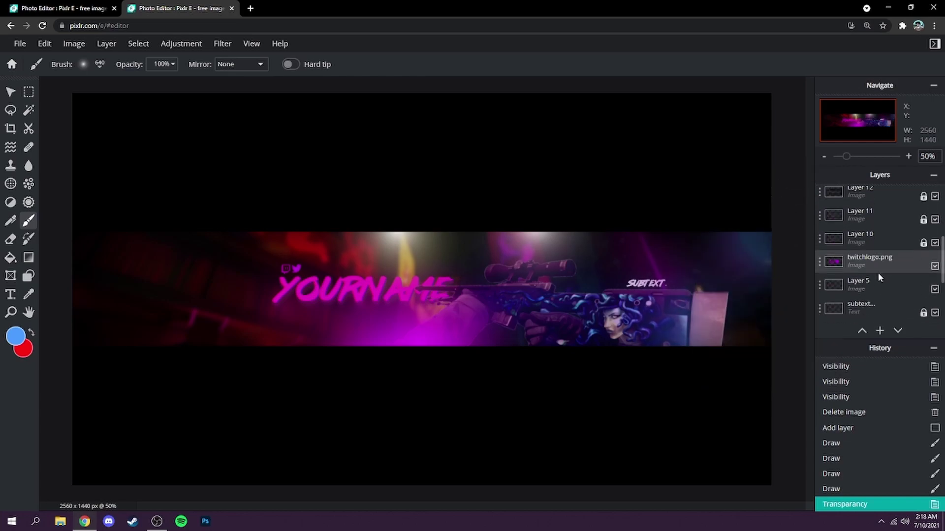
pyautogui.scroll(2, 878, 274)
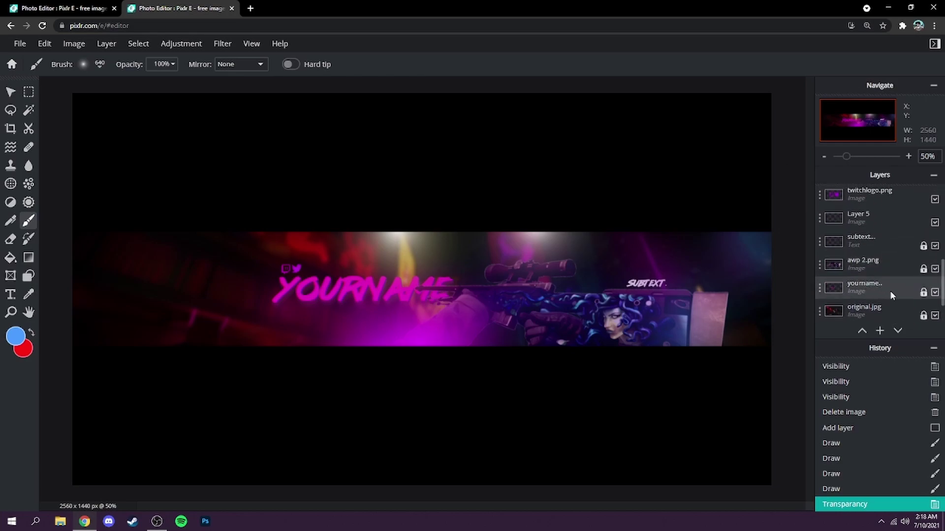
pyautogui.click(873, 283)
pyautogui.click(870, 264)
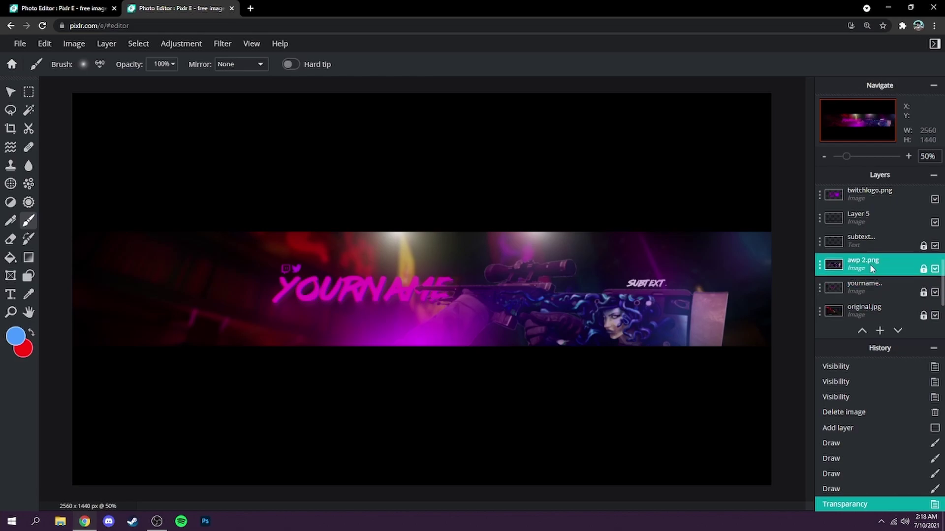
pyautogui.click(218, 44)
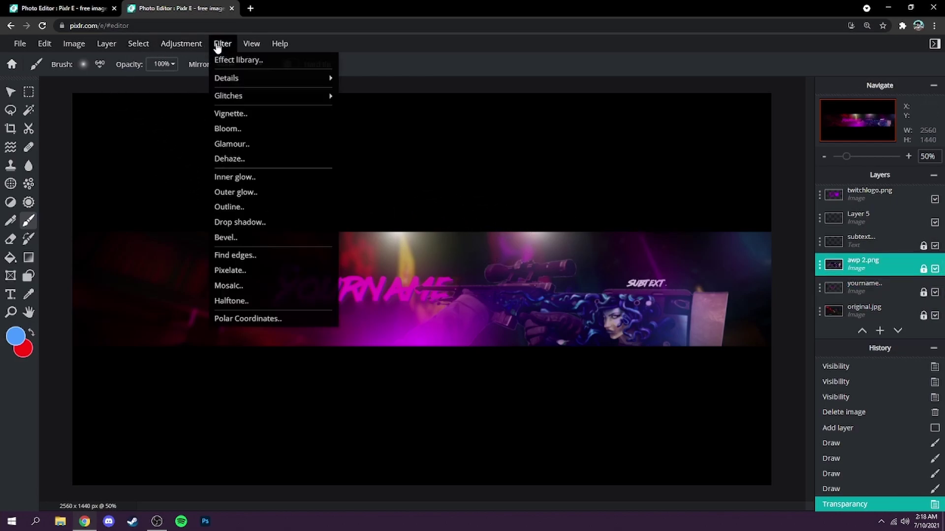
pyautogui.click(231, 158)
pyautogui.moveTo(40, 354); pyautogui.dragTo(253, 342)
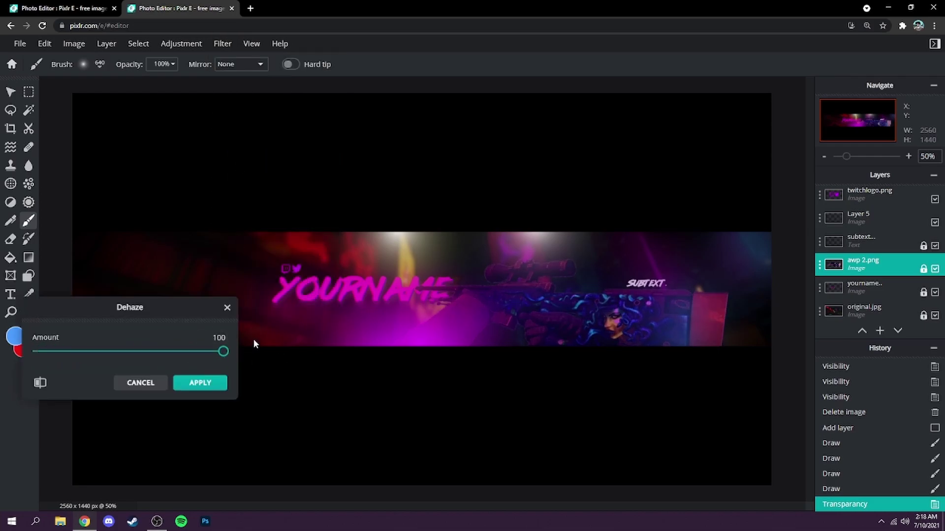
pyautogui.click(212, 383)
pyautogui.scroll(-2, 346, 309)
pyautogui.scroll(2, 346, 309)
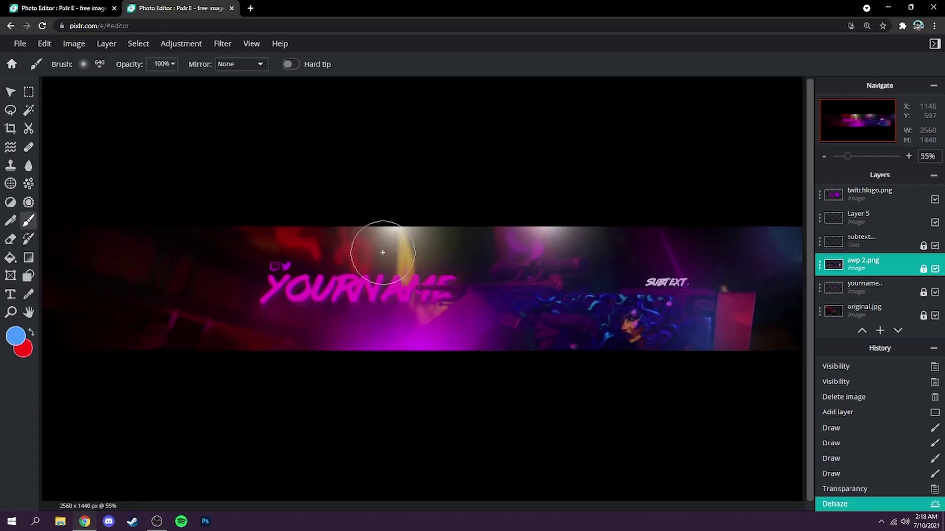
# Add the blue lens flare image c720b00083cb71f78f5d4ae5b0b941f4 as a layer above awp 2.png and shrink it to about 1103 × 394 px
pyautogui.click(108, 43)
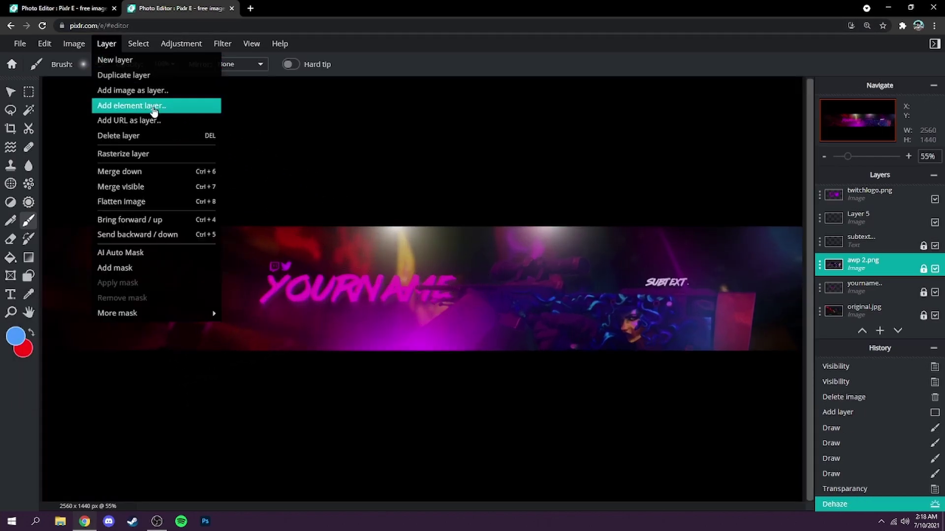
pyautogui.click(138, 91)
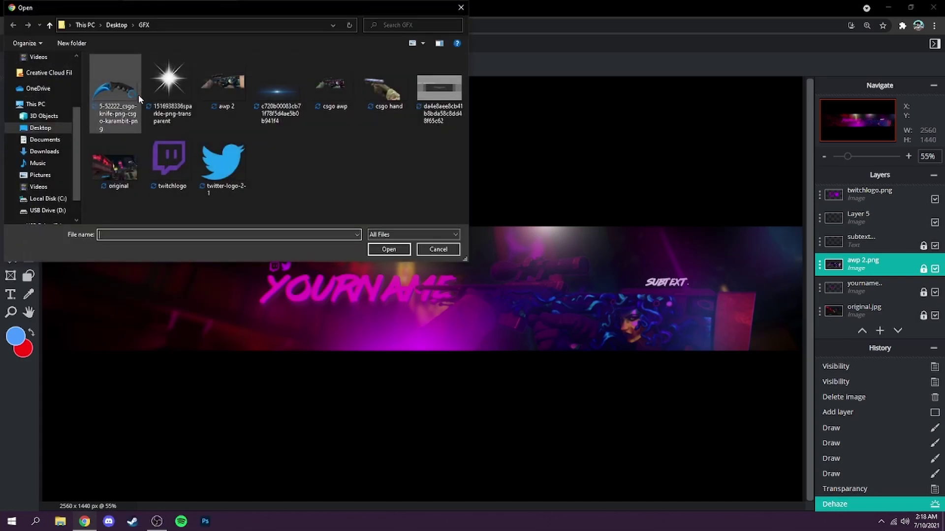
pyautogui.click(278, 93)
pyautogui.click(391, 246)
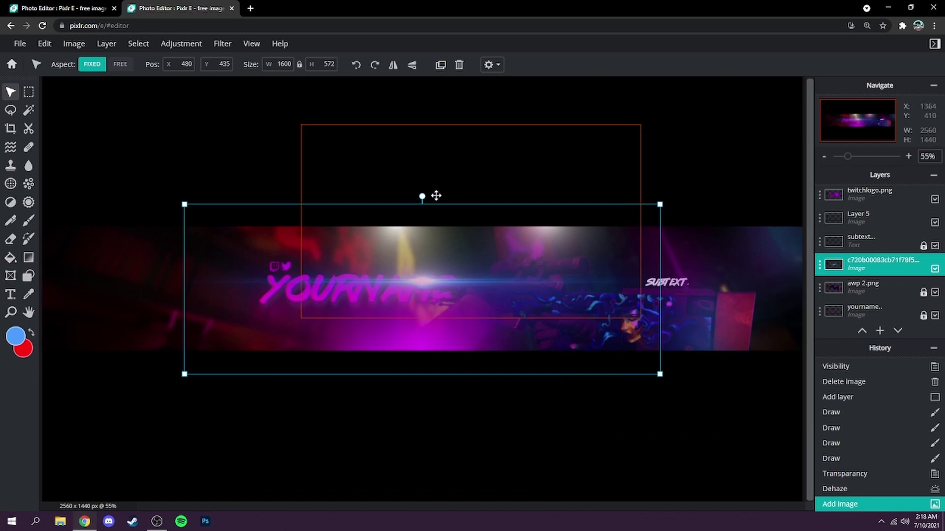
pyautogui.moveTo(660, 205); pyautogui.dragTo(513, 256)
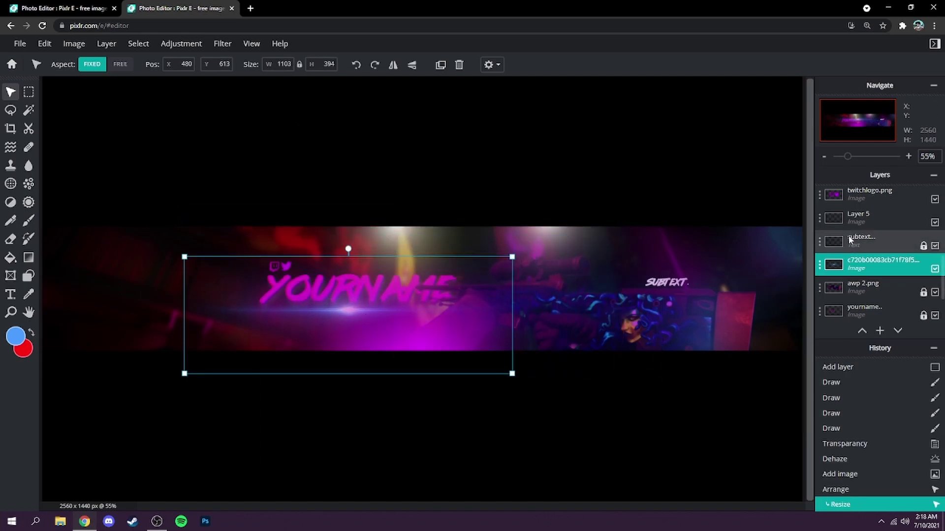
# Lock the positions of Layer 16 and Layer 19
pyautogui.scroll(5, 870, 225)
pyautogui.scroll(1, 866, 241)
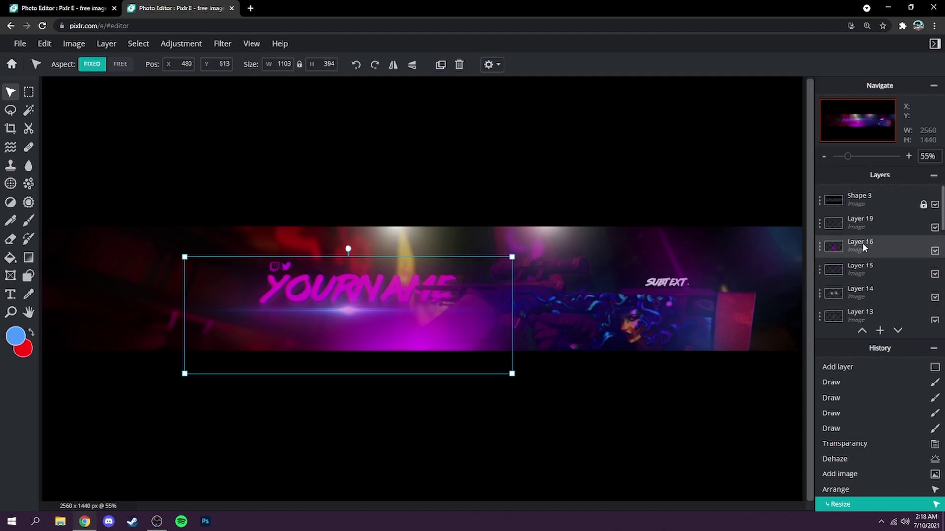
pyautogui.click(862, 243)
pyautogui.click(862, 243)
pyautogui.click(788, 299)
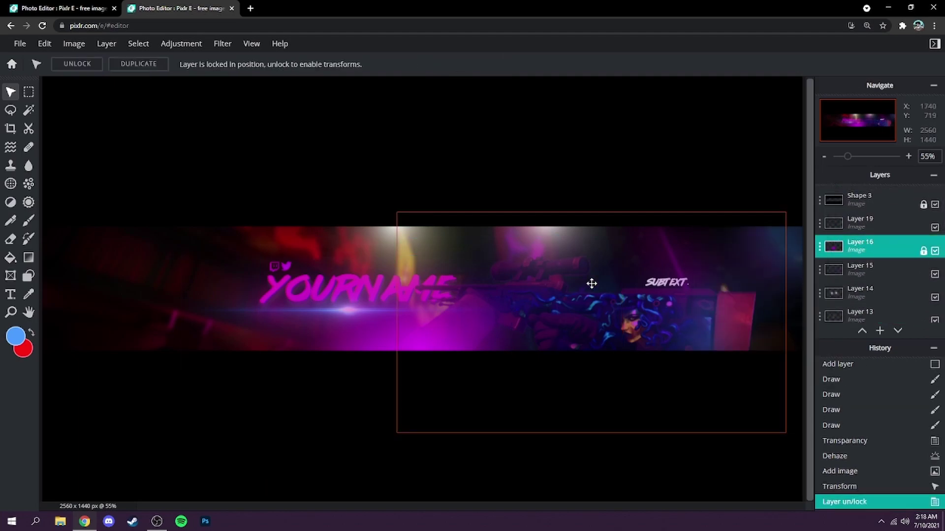
pyautogui.click(708, 256)
pyautogui.click(861, 223)
pyautogui.click(805, 299)
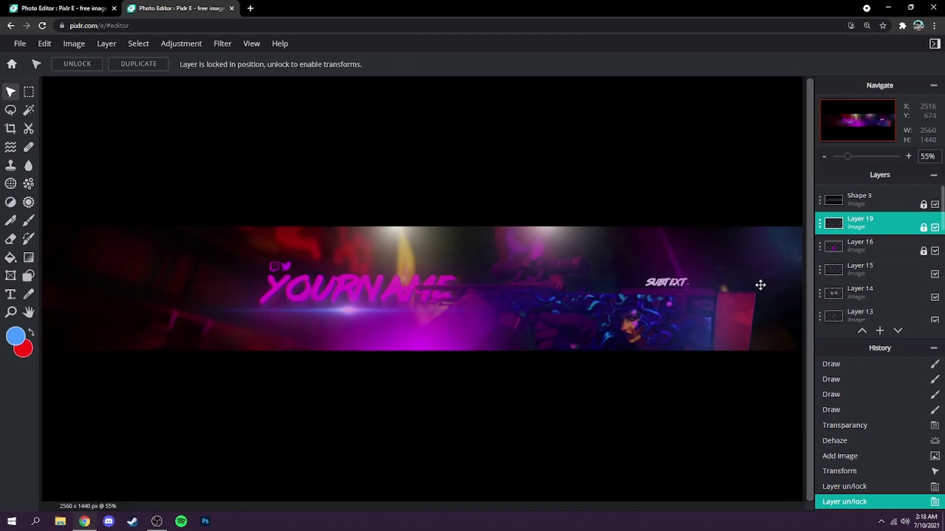
pyautogui.click(562, 296)
# Lock the positions of Layer 15, Layer 14 and Layer 13
pyautogui.click(856, 271)
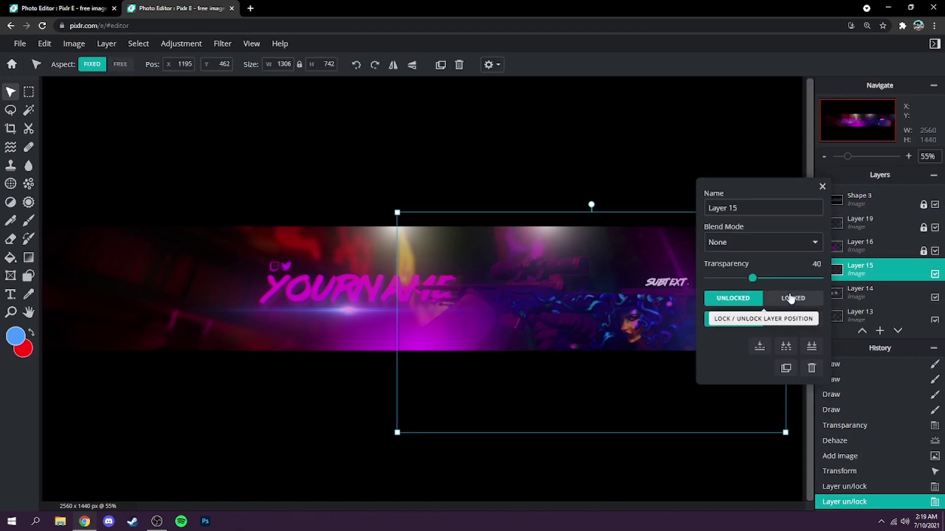
pyautogui.click(790, 297)
pyautogui.click(485, 244)
pyautogui.click(891, 295)
pyautogui.click(790, 298)
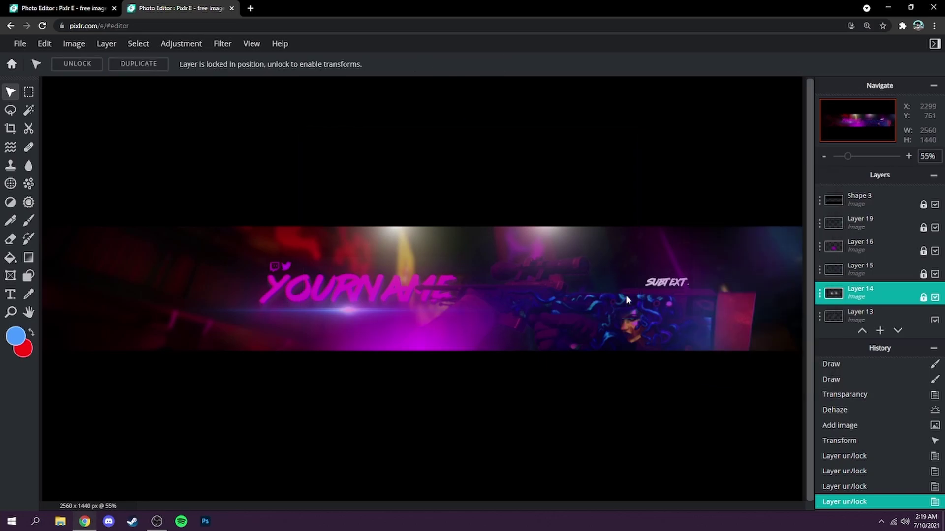
pyautogui.click(402, 287)
pyautogui.click(885, 315)
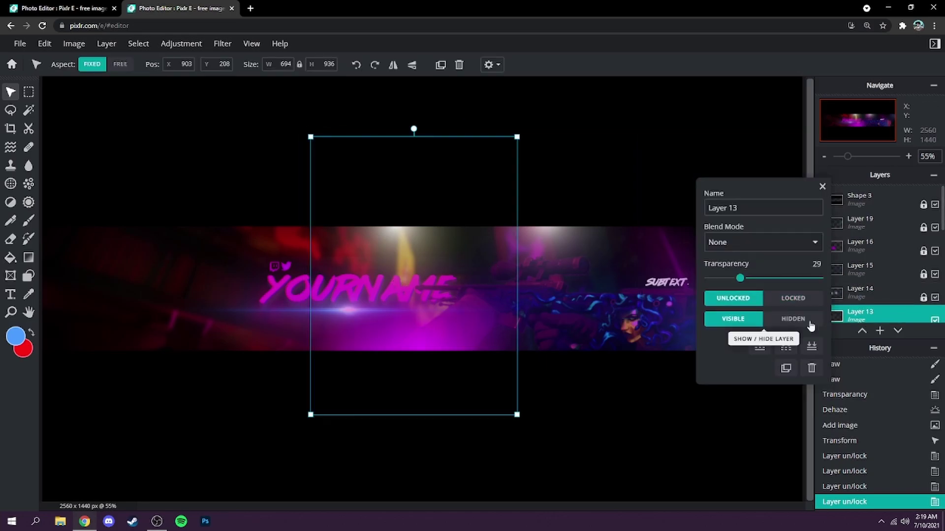
pyautogui.click(793, 298)
# Place the lens flare along the rifle's upper edge beside the subtext, scaled to about 1053 × 376 px and rotated slightly clockwise
pyautogui.moveTo(363, 308); pyautogui.dragTo(659, 290)
pyautogui.scroll(3, 706, 295)
pyautogui.scroll(-4, 737, 247)
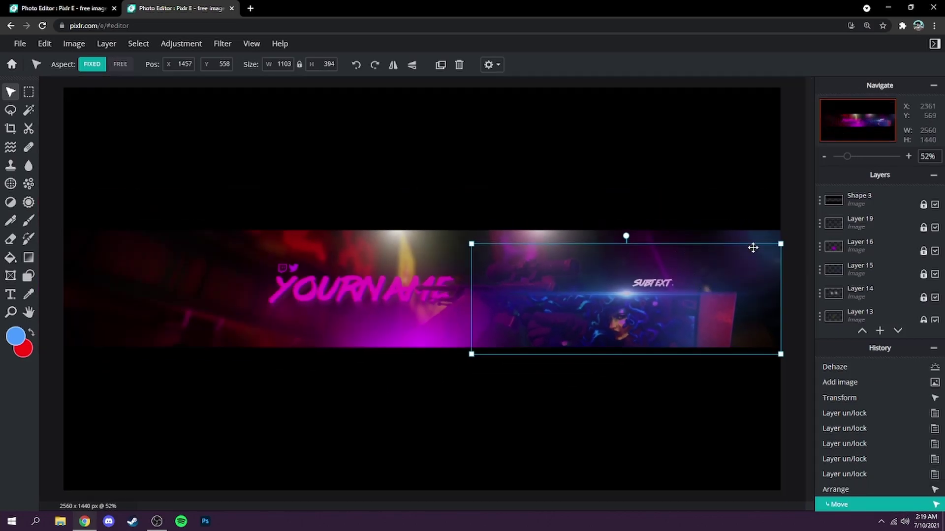
pyautogui.moveTo(780, 246); pyautogui.dragTo(766, 249)
pyautogui.moveTo(654, 297); pyautogui.dragTo(640, 297)
pyautogui.moveTo(617, 254); pyautogui.dragTo(644, 279)
pyautogui.moveTo(609, 238); pyautogui.dragTo(620, 251)
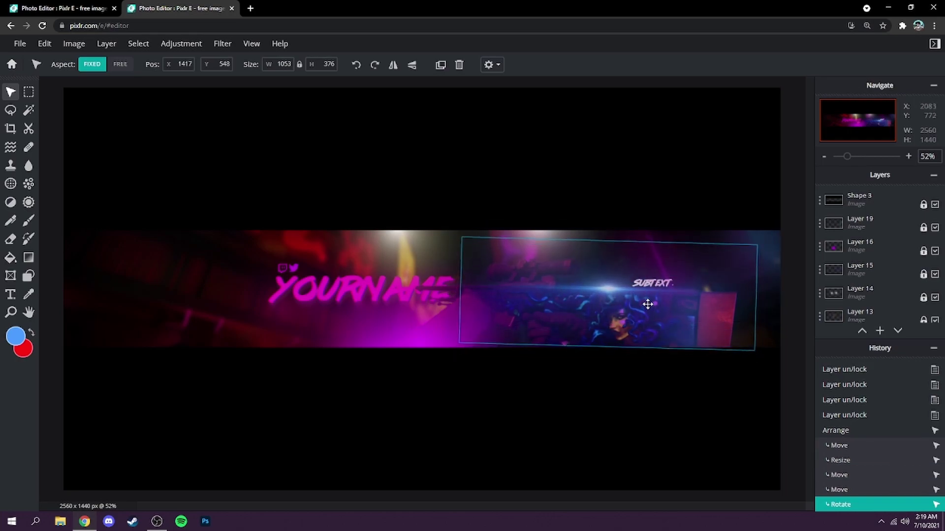
pyautogui.moveTo(647, 306); pyautogui.dragTo(644, 309)
# Reduce the lens flare layer's transparency to about 84
pyautogui.scroll(-3, 858, 260)
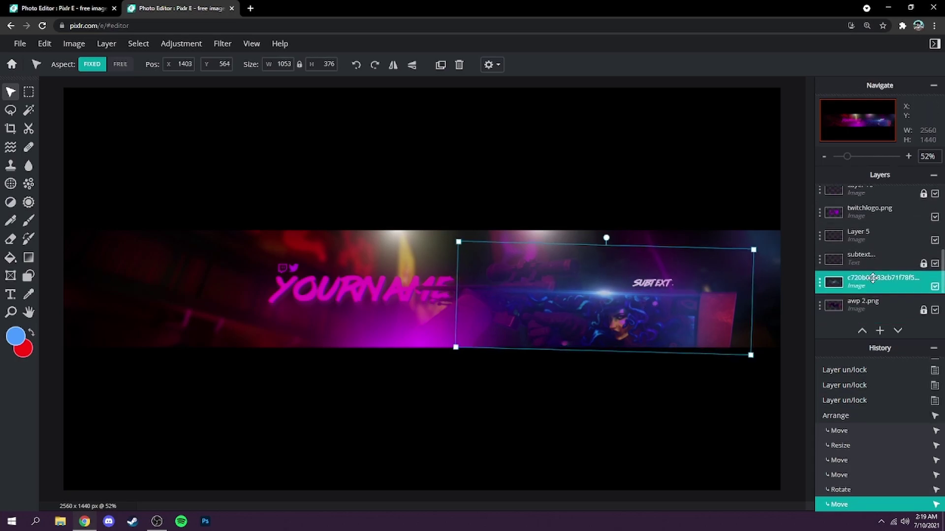
pyautogui.click(870, 282)
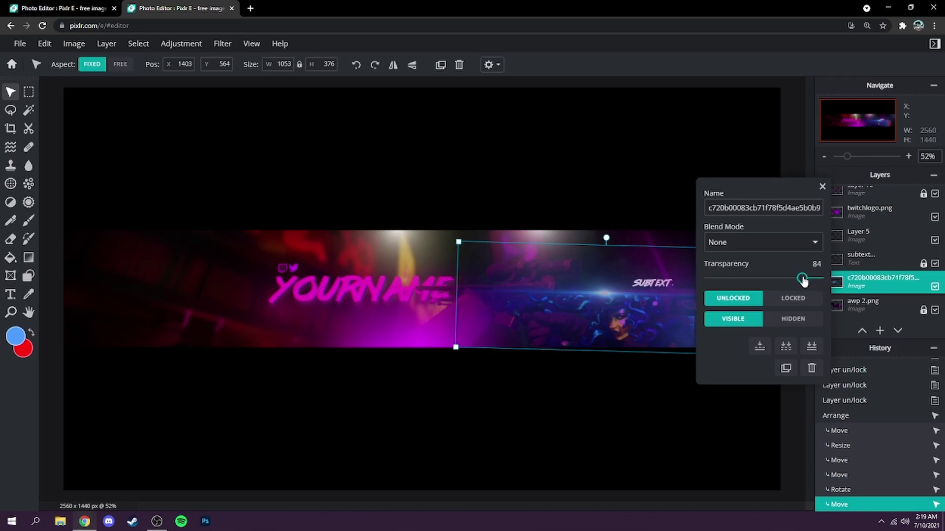
pyautogui.moveTo(802, 279); pyautogui.dragTo(803, 279)
pyautogui.click(821, 187)
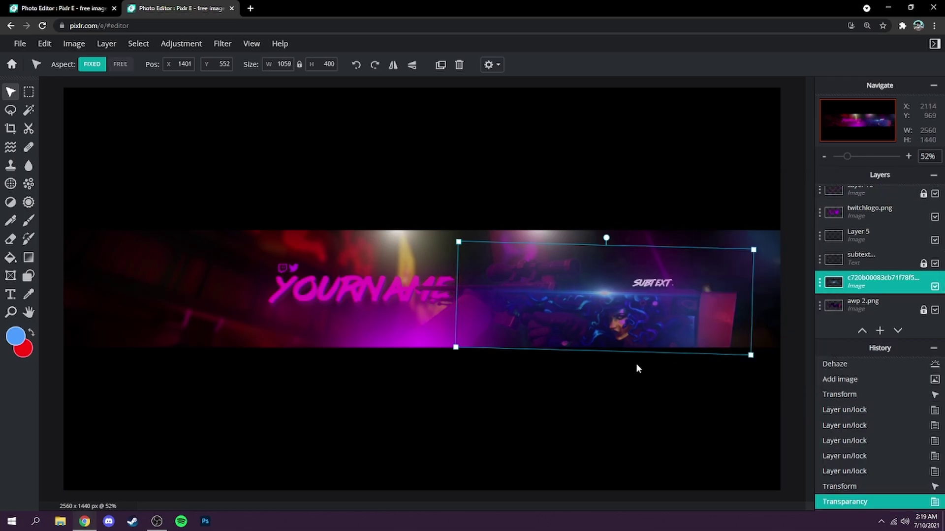
# Examine the whole banner at several zoom levels with no layer selected
pyautogui.click(593, 387)
pyautogui.scroll(-3, 379, 340)
pyautogui.scroll(2, 344, 325)
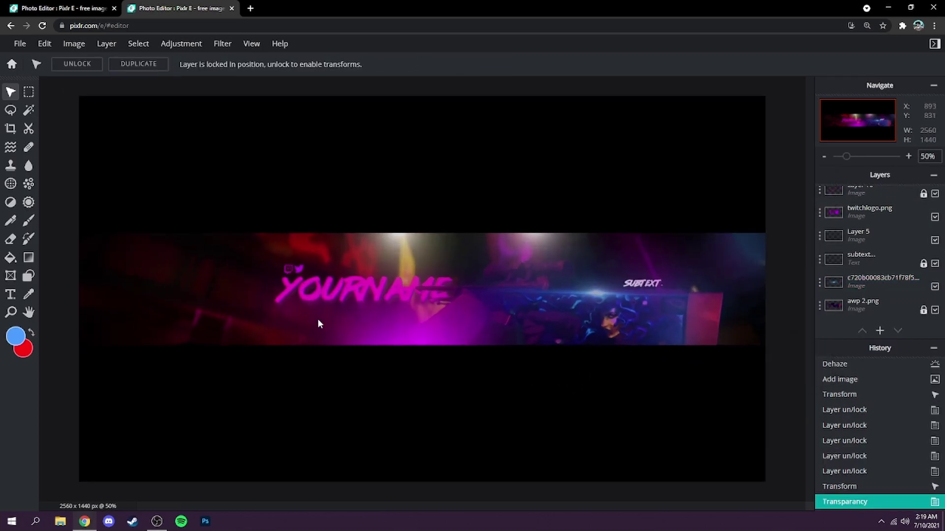
pyautogui.scroll(-1, 251, 311)
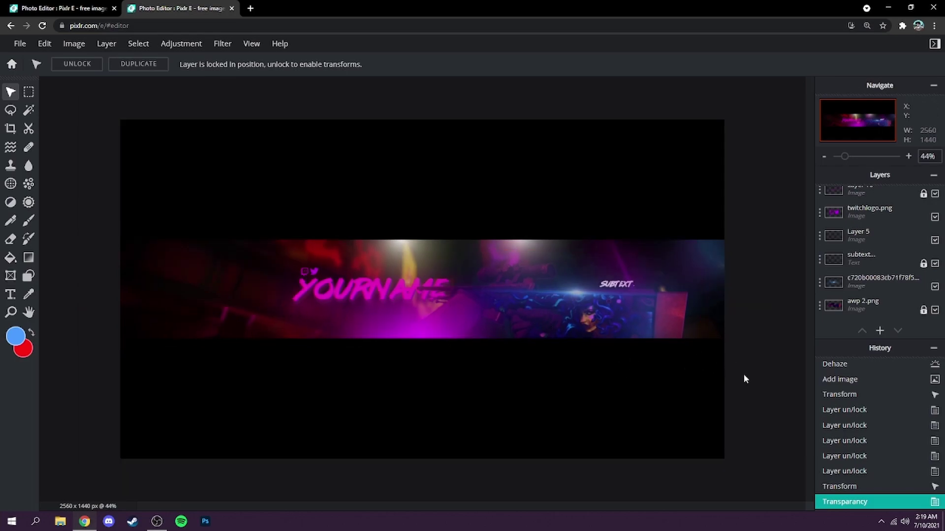
pyautogui.scroll(1, 423, 345)
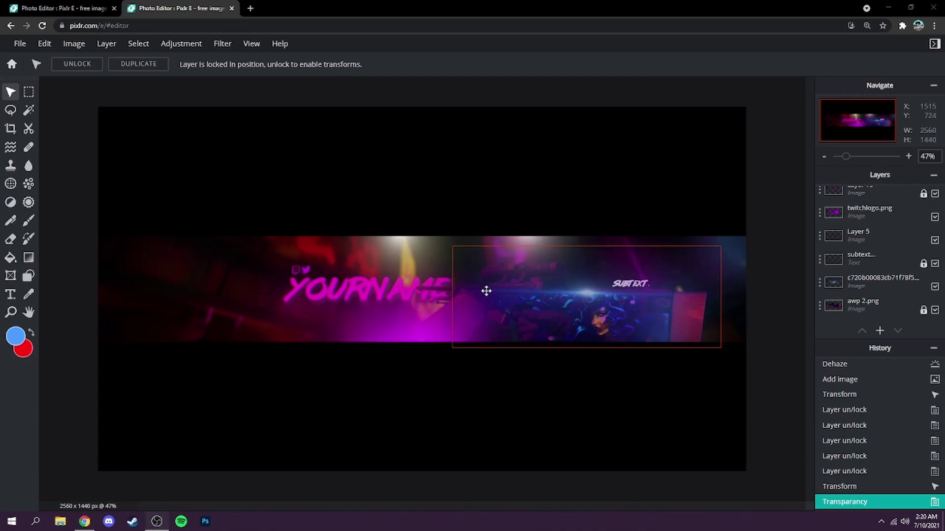
pyautogui.scroll(-2, 492, 354)
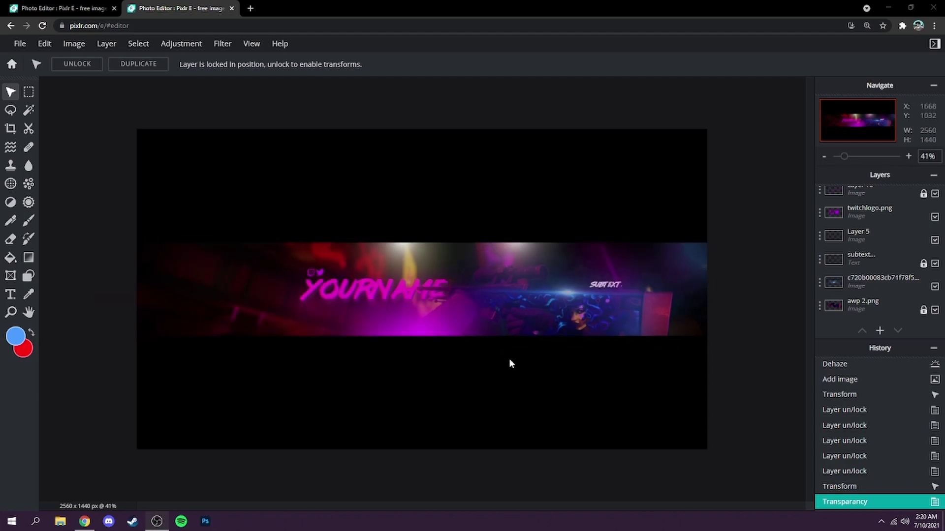
pyautogui.scroll(1, 455, 367)
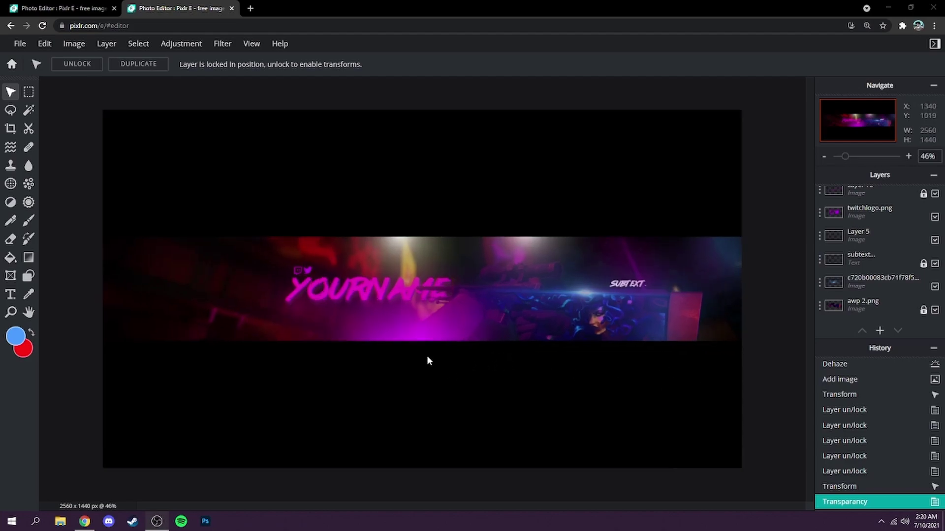
pyautogui.scroll(1, 480, 318)
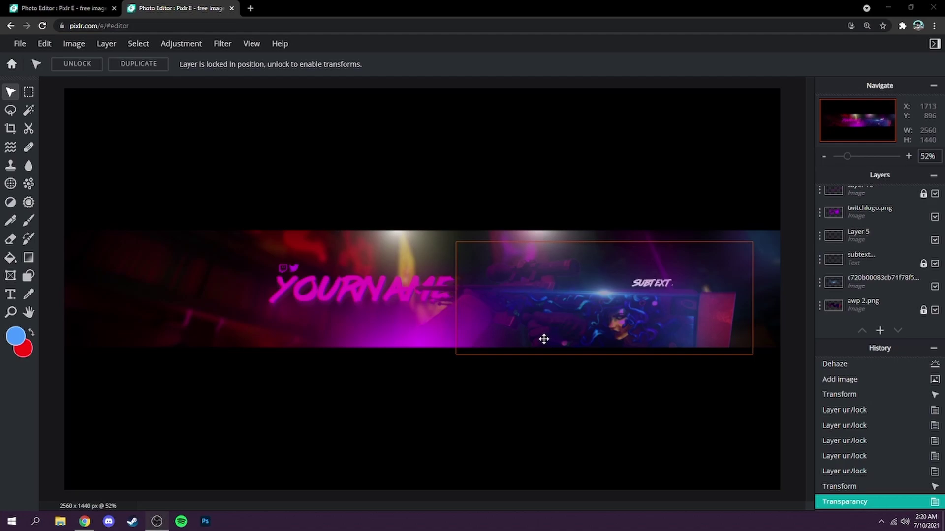
pyautogui.scroll(-1, 544, 339)
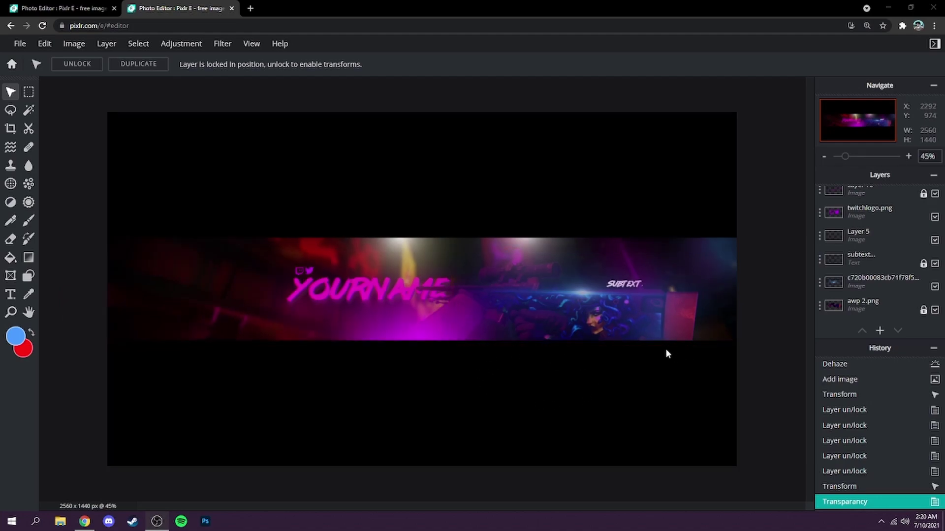
# Lock the position of the lens flare layer
pyautogui.click(587, 297)
pyautogui.click(868, 281)
pyautogui.click(791, 295)
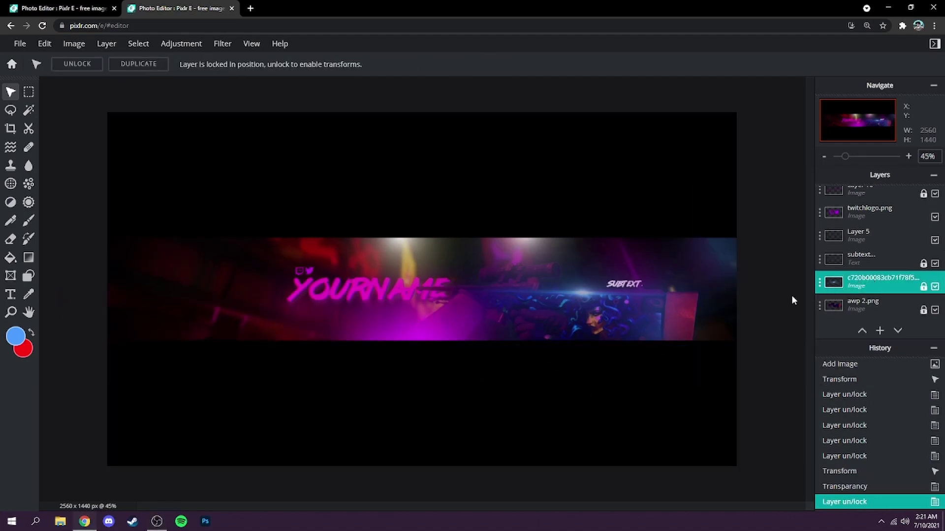